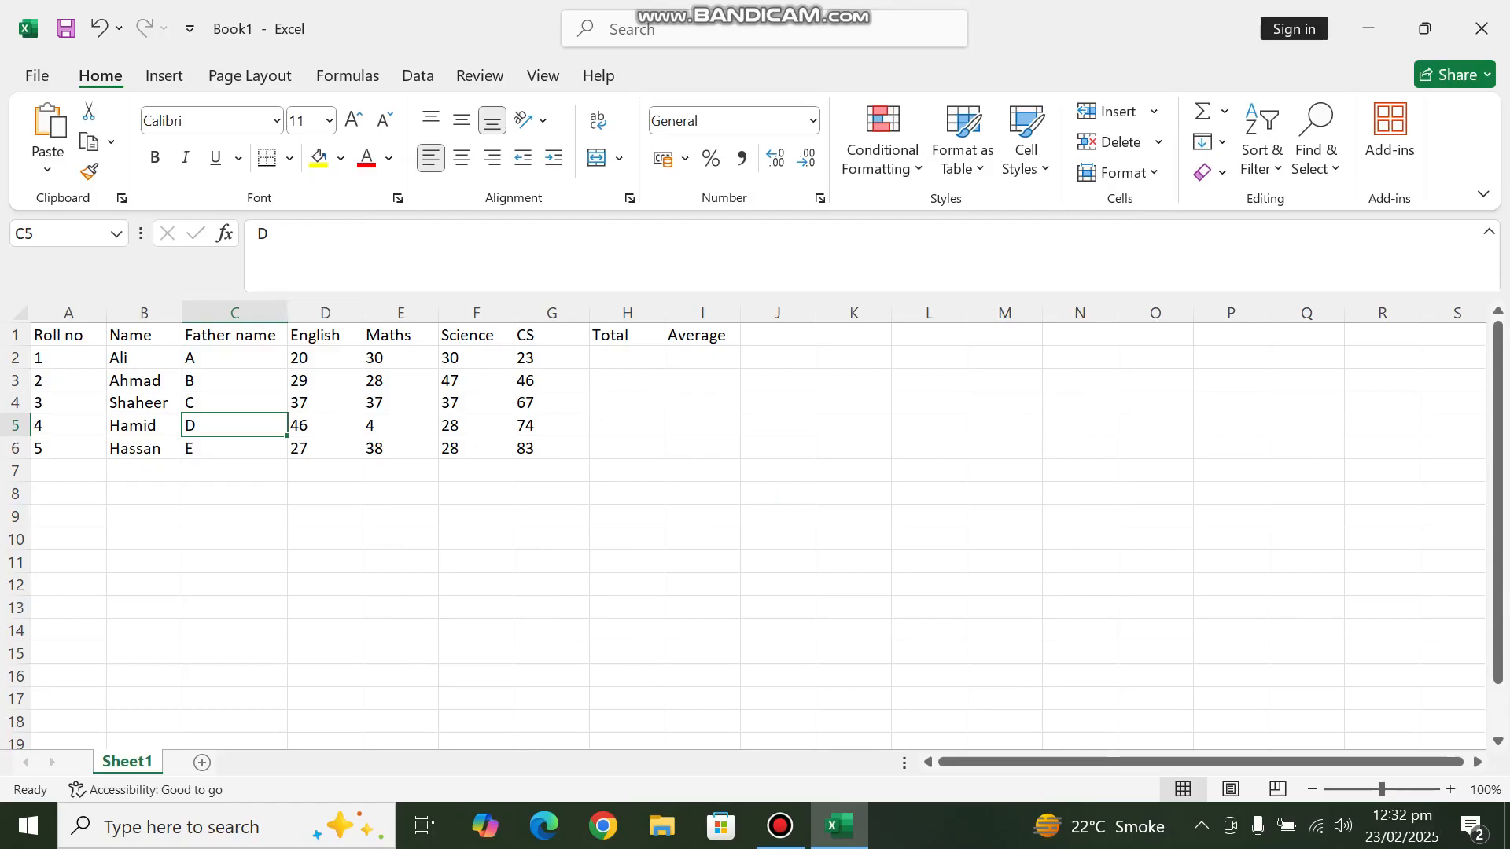
Narrow the Father name column slightly so it fits closely around its header.
{"action": "left_click", "coordinate": [234, 358]}
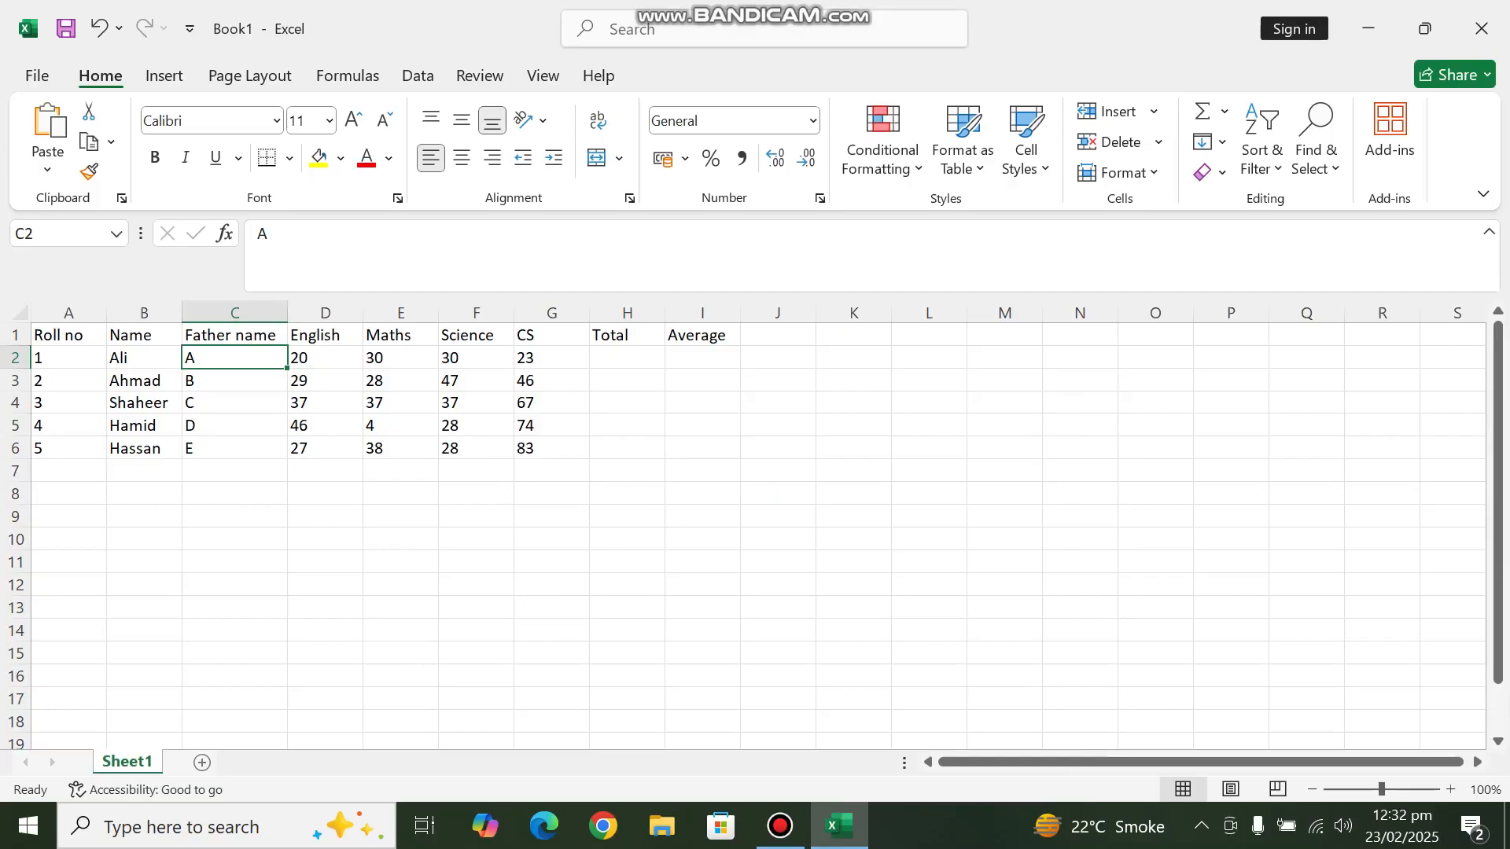
{"action": "left_click", "coordinate": [234, 335]}
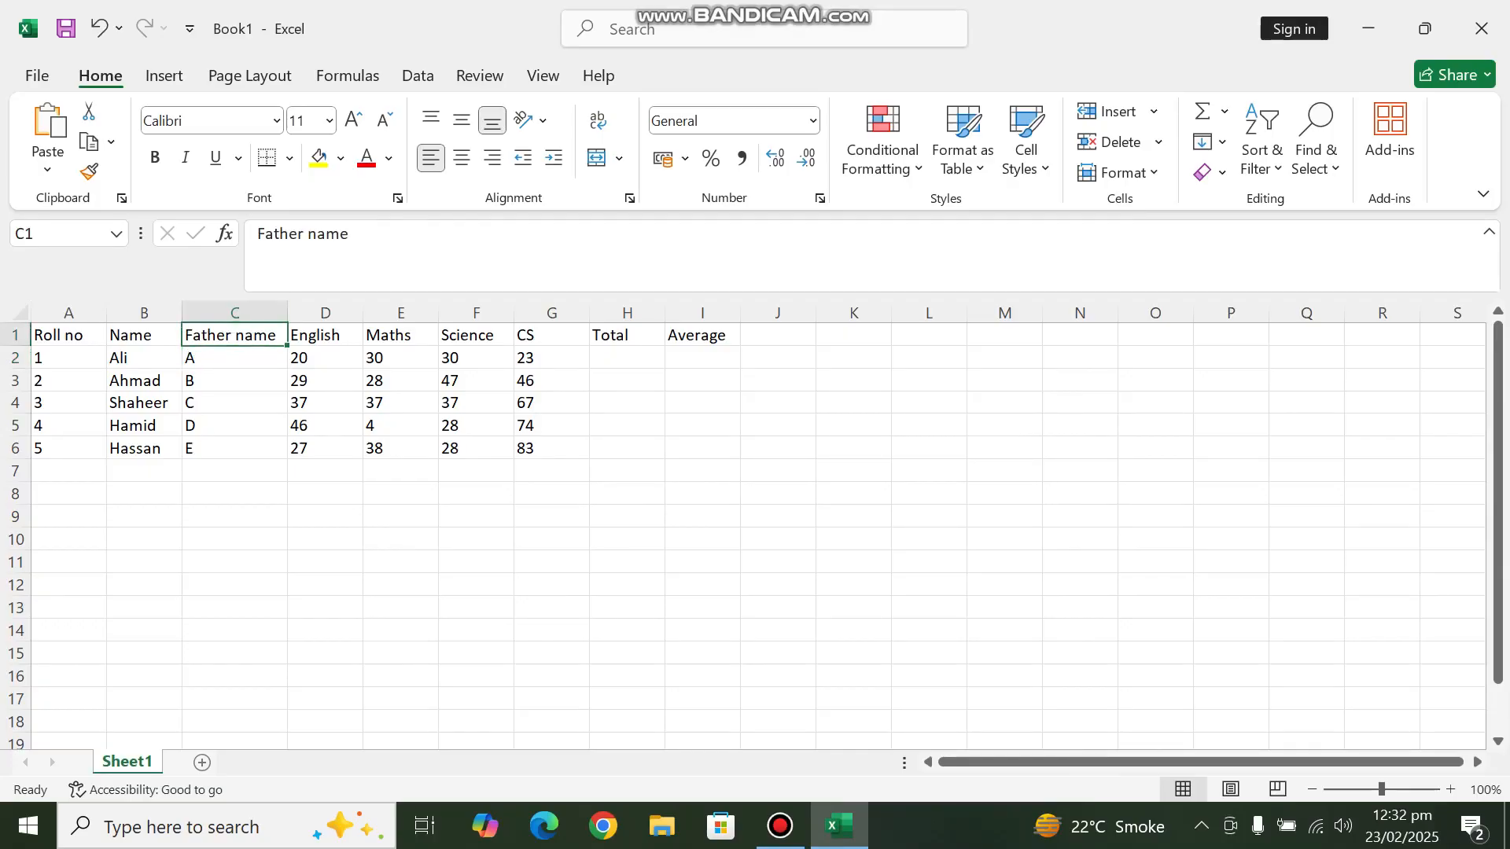
{"action": "mouse_move", "coordinate": [287, 313]}
{"action": "left_mouse_down"}
{"action": "mouse_move", "coordinate": [245, 313]}
{"action": "mouse_move", "coordinate": [285, 313]}
{"action": "left_mouse_up"}
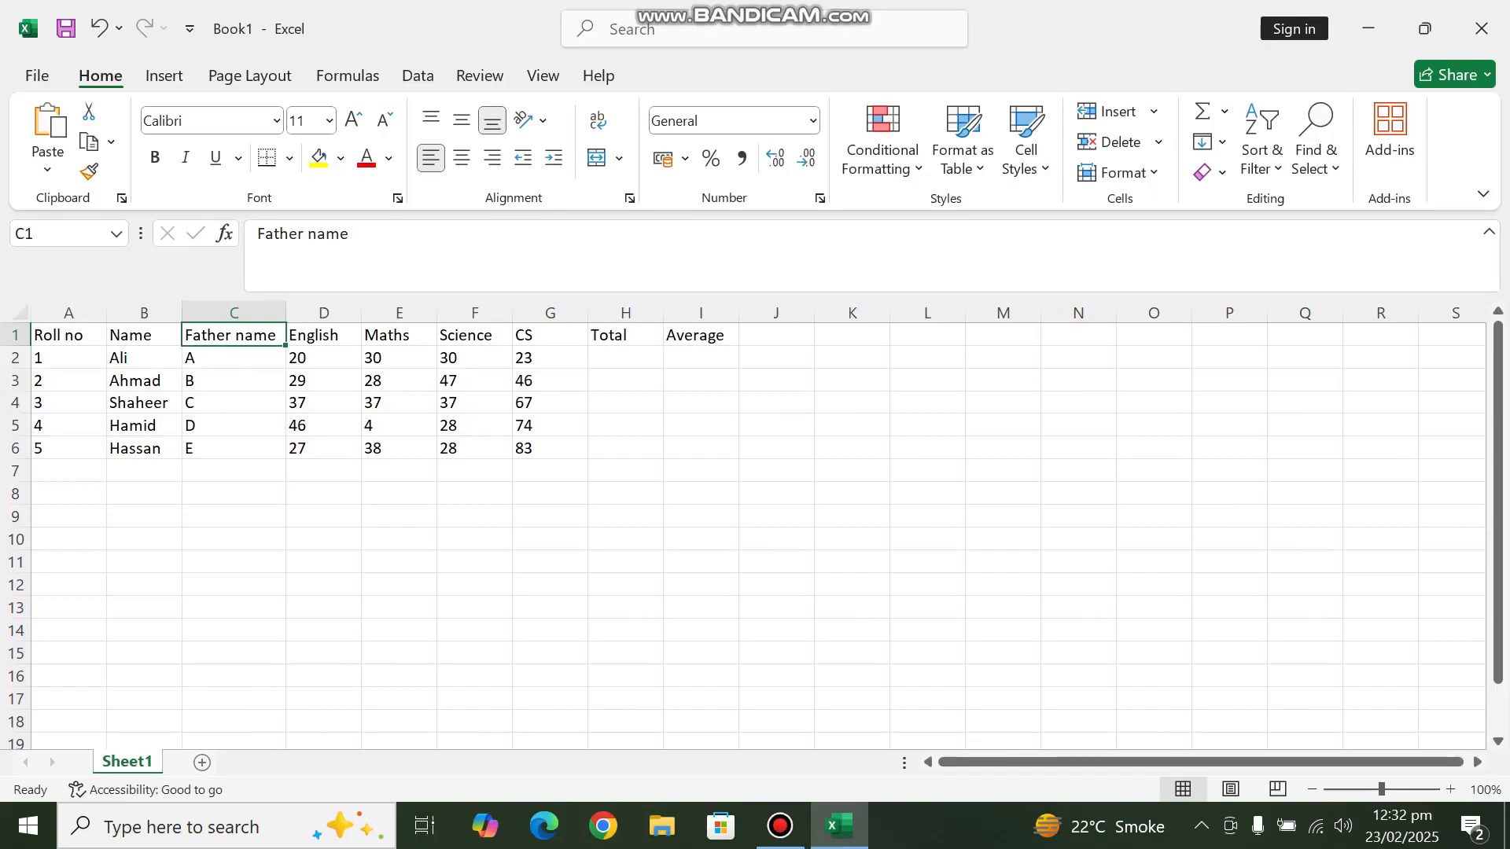
Center the contents of all cells in the sheet horizontally.
{"action": "left_click", "coordinate": [700, 425]}
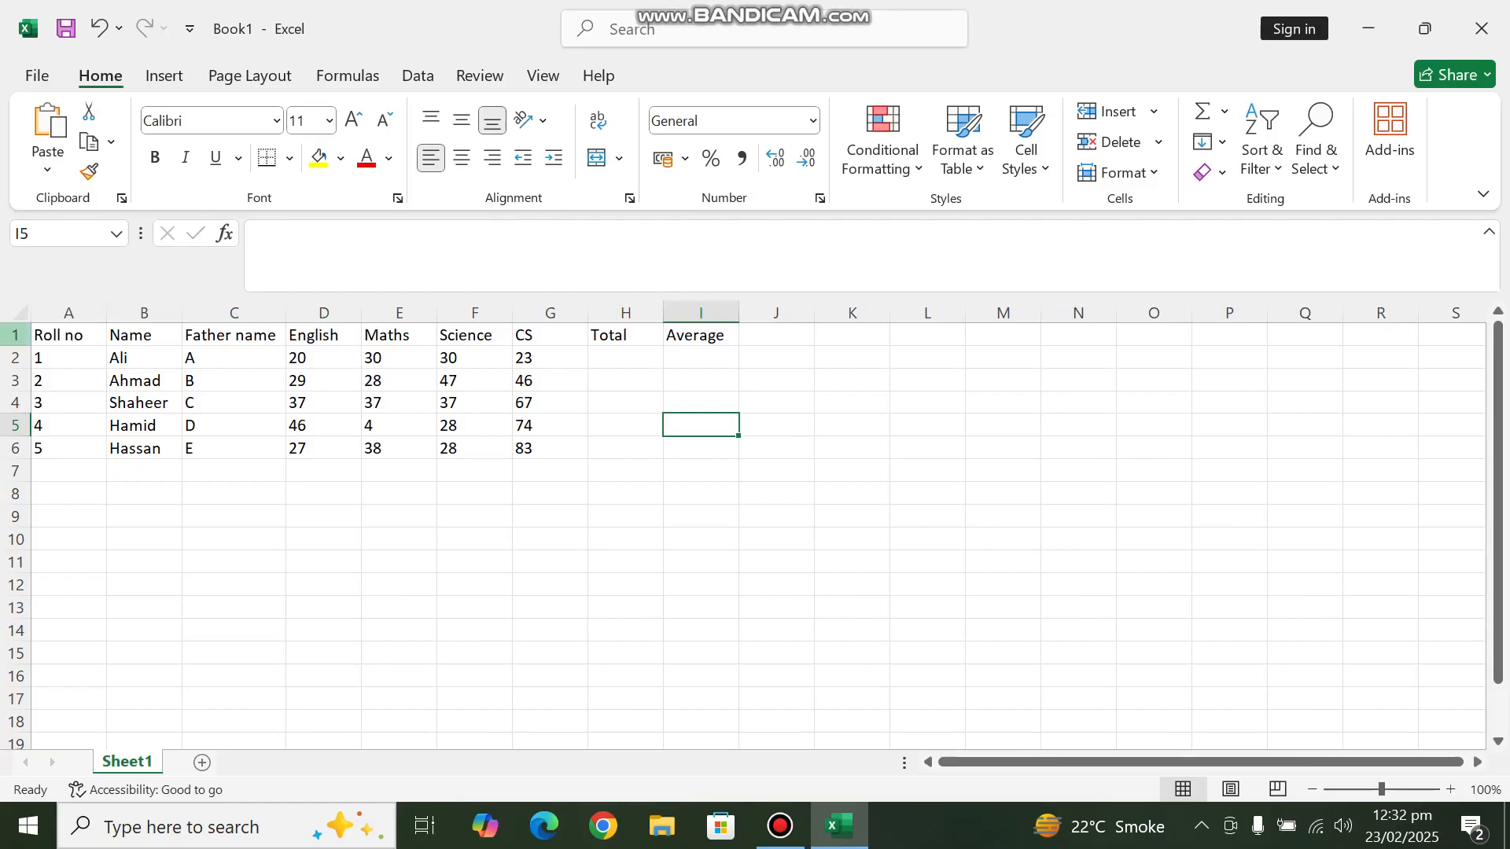
{"action": "left_click", "coordinate": [15, 336]}
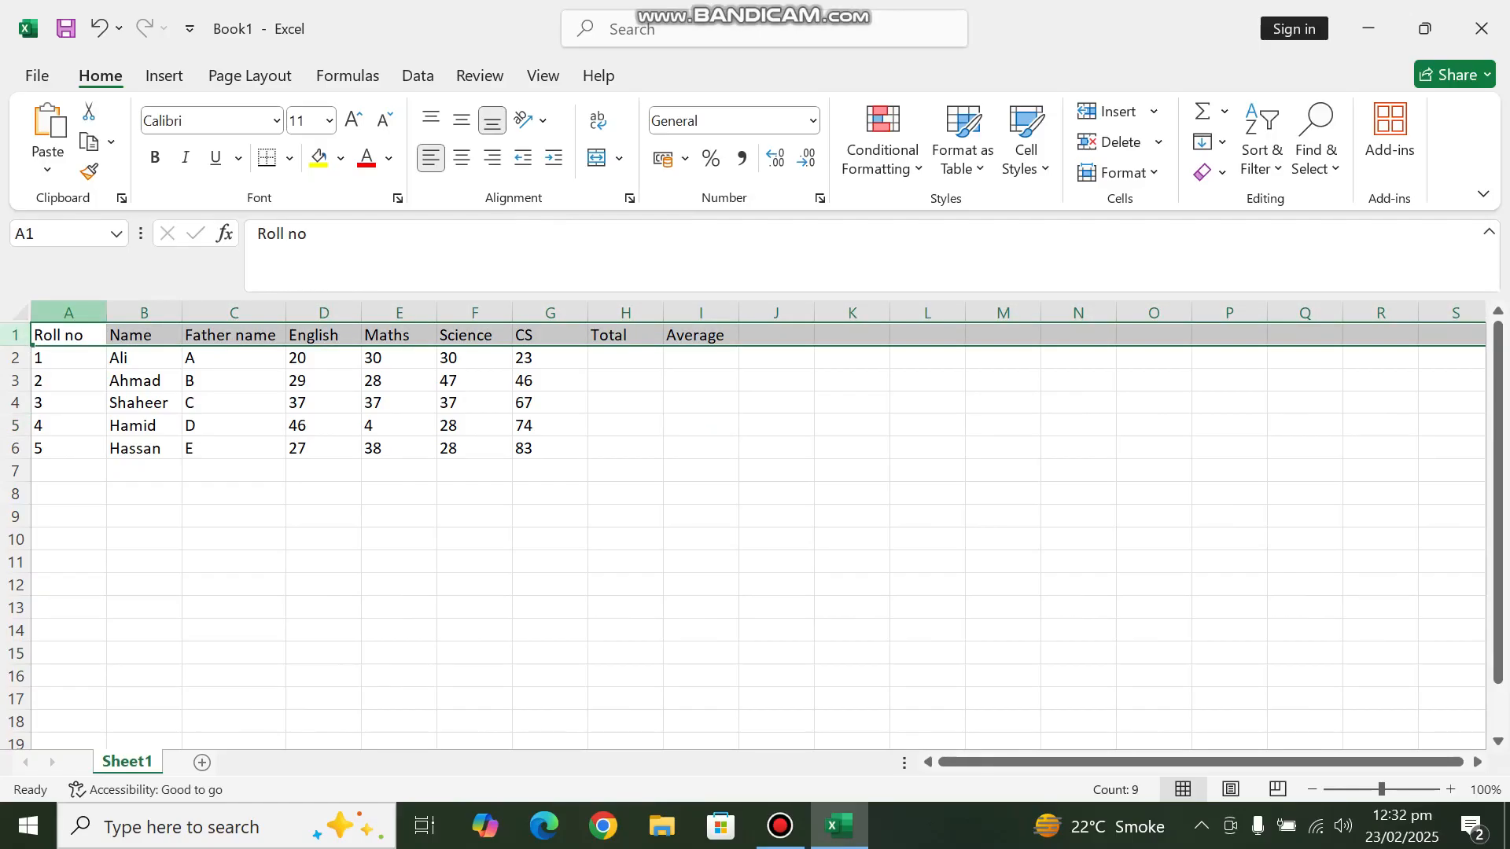
{"action": "left_click", "coordinate": [68, 312]}
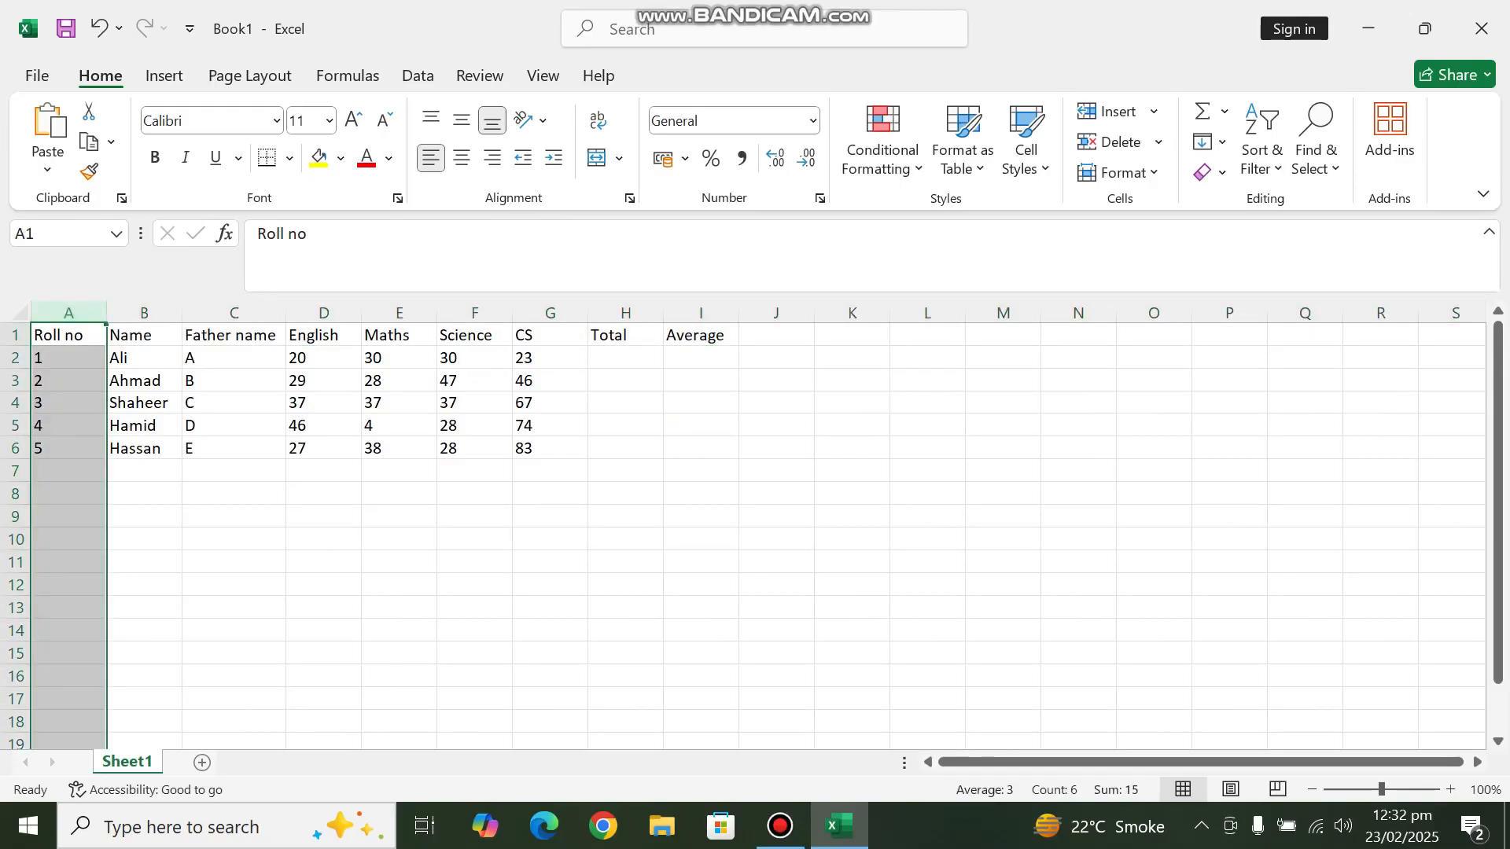
{"action": "left_click", "coordinate": [701, 539]}
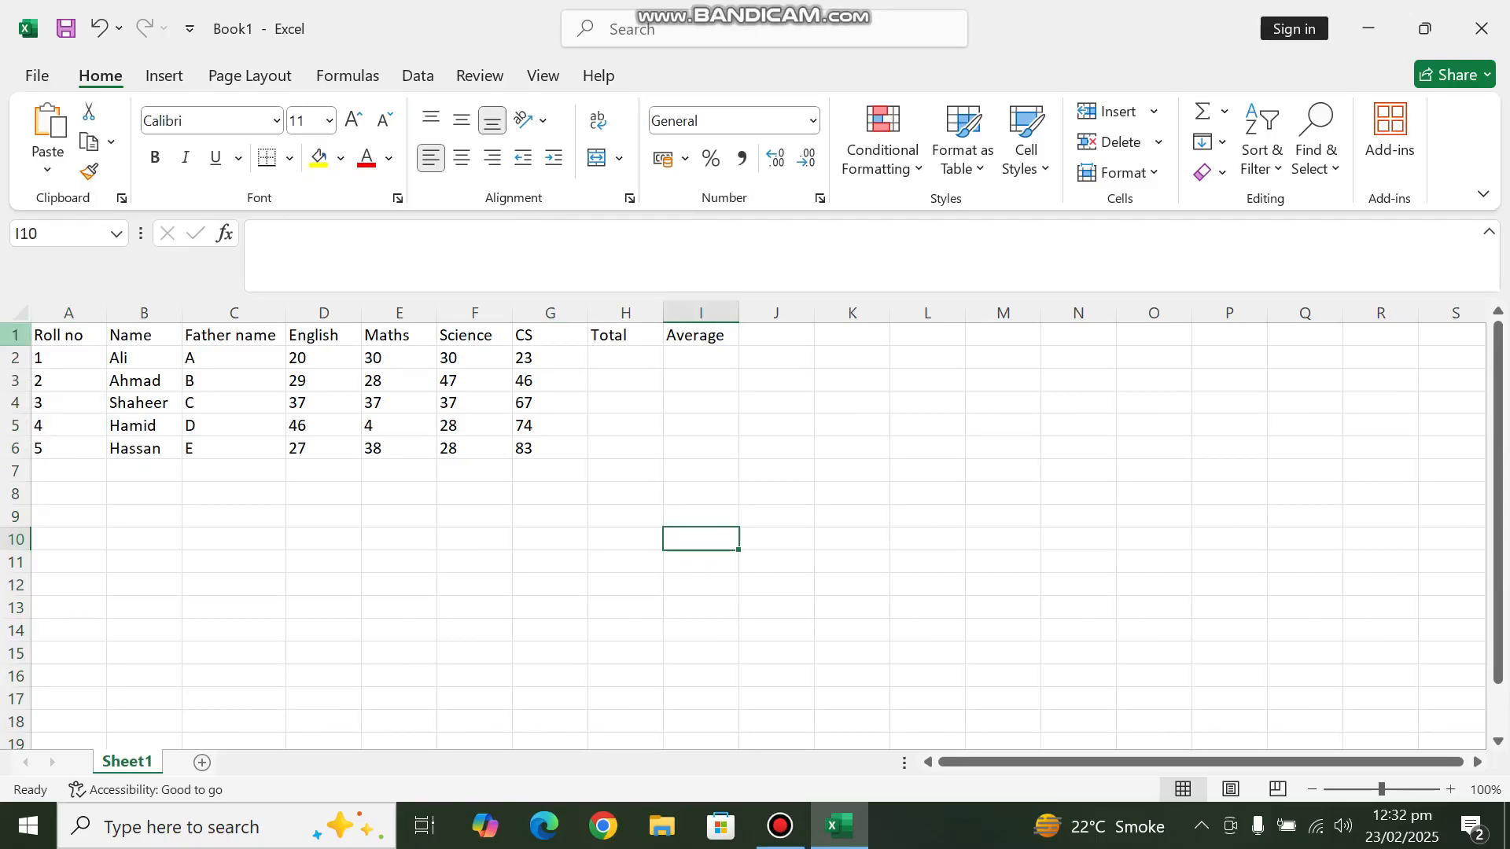
{"action": "left_click", "coordinate": [20, 313]}
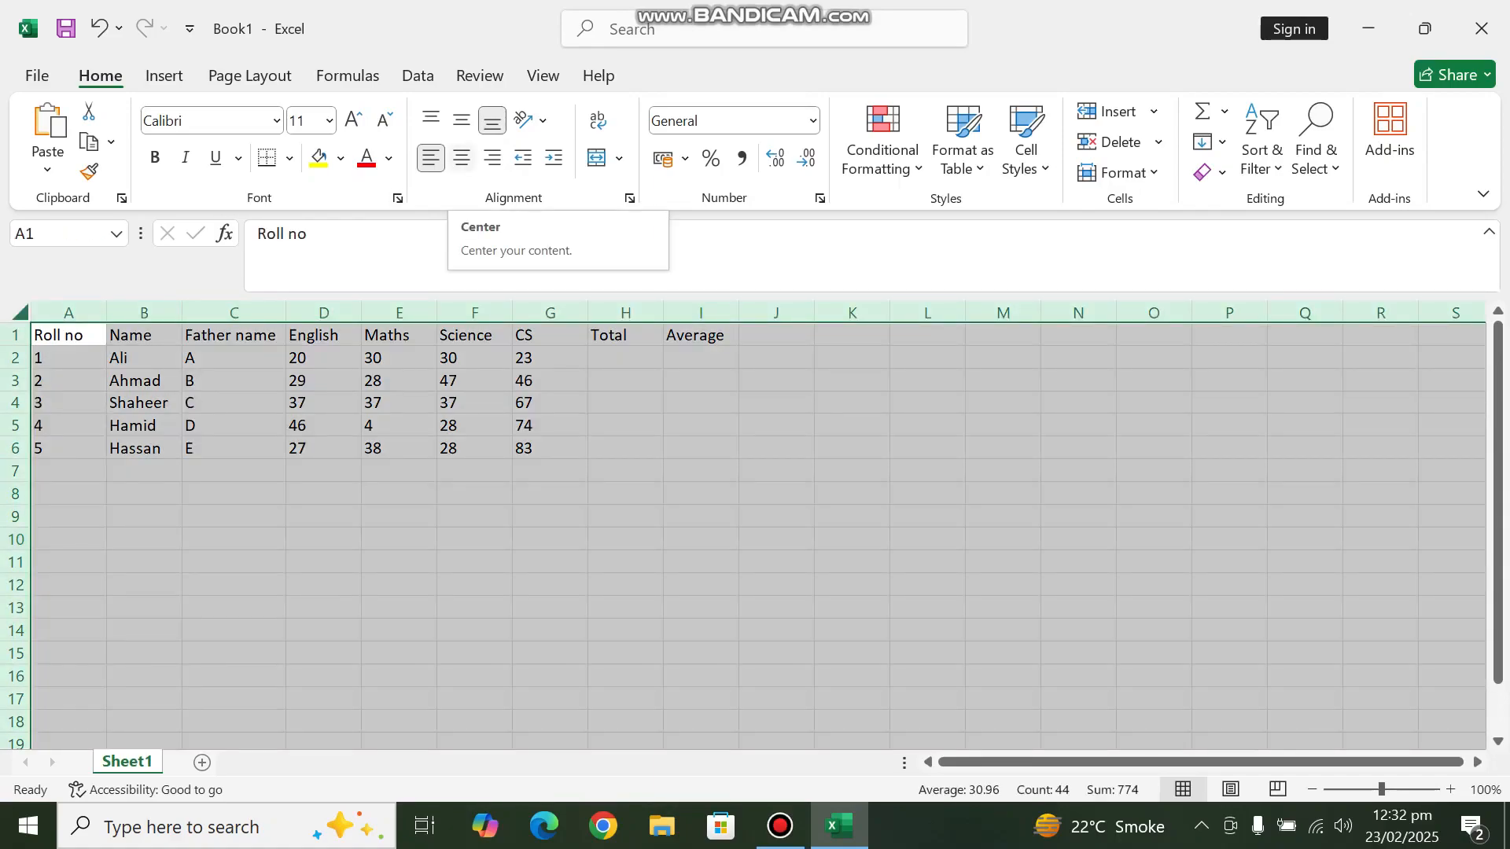
{"action": "left_click", "coordinate": [461, 157]}
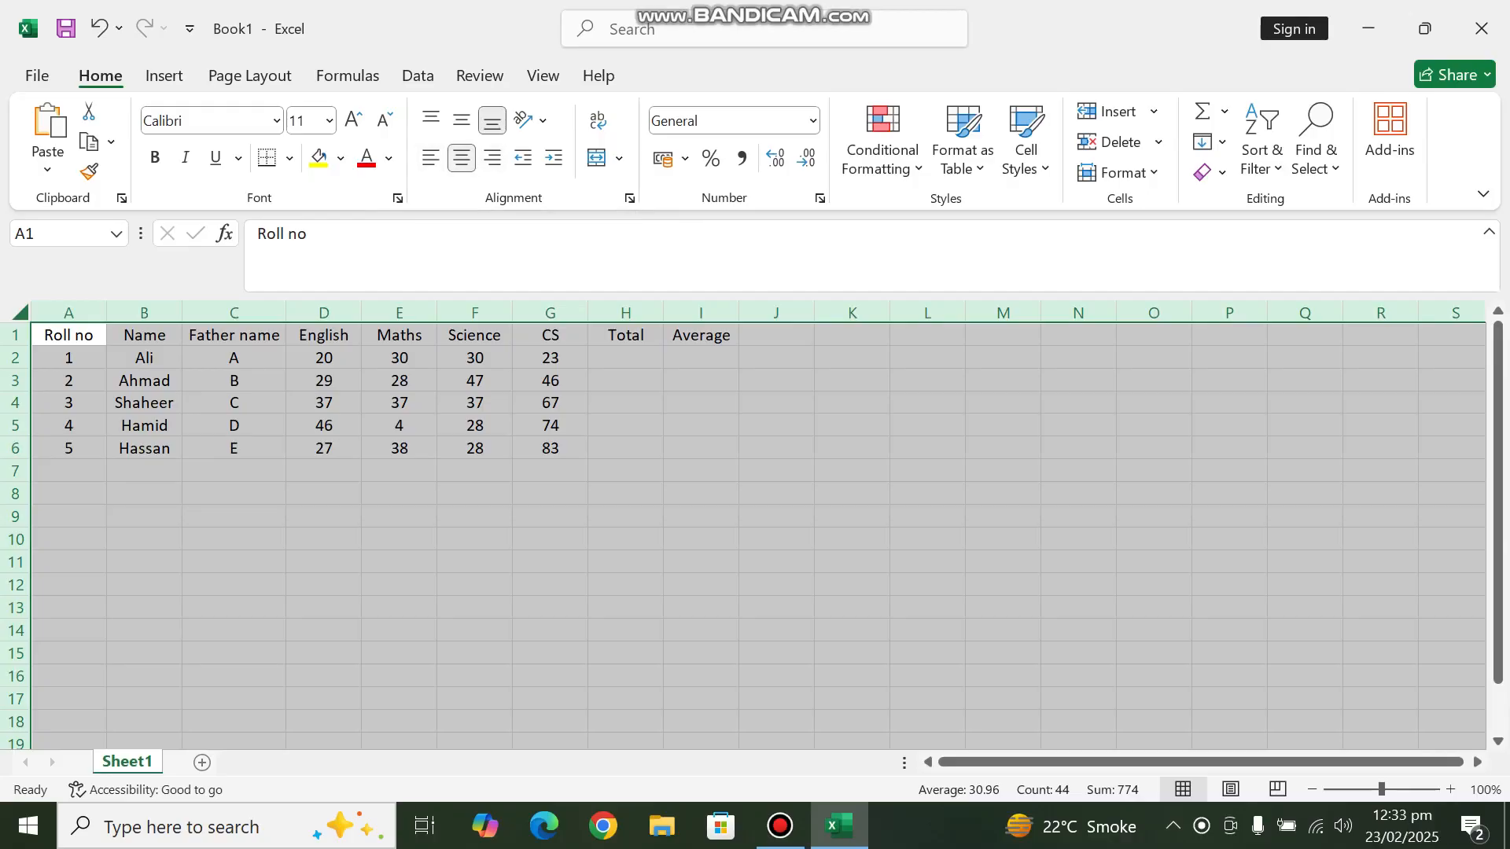
{"action": "left_click", "coordinate": [475, 381]}
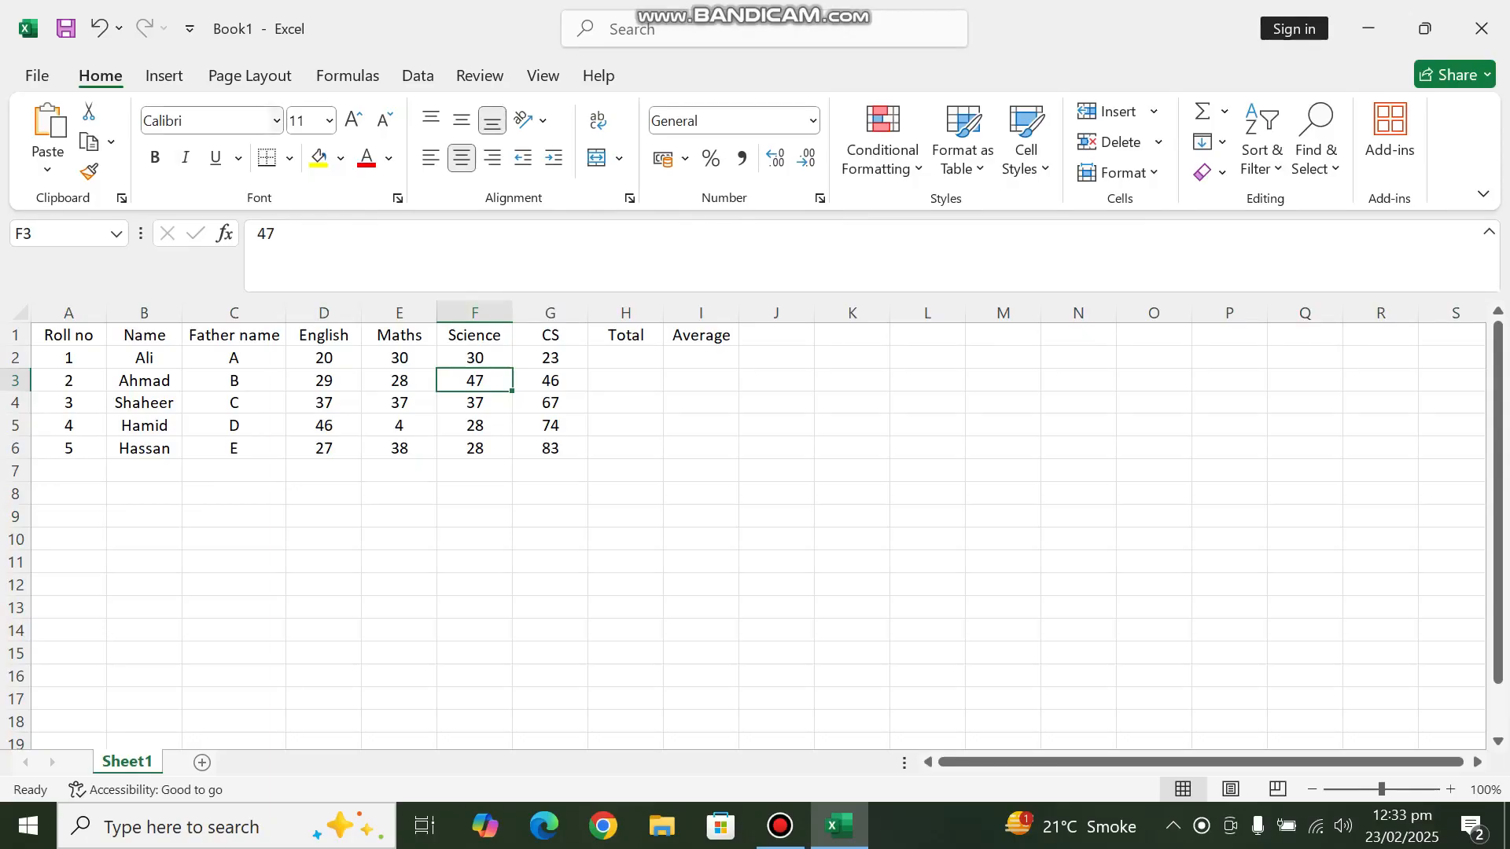
Make the whole header row, row 1, bold.
{"action": "left_click", "coordinate": [144, 335]}
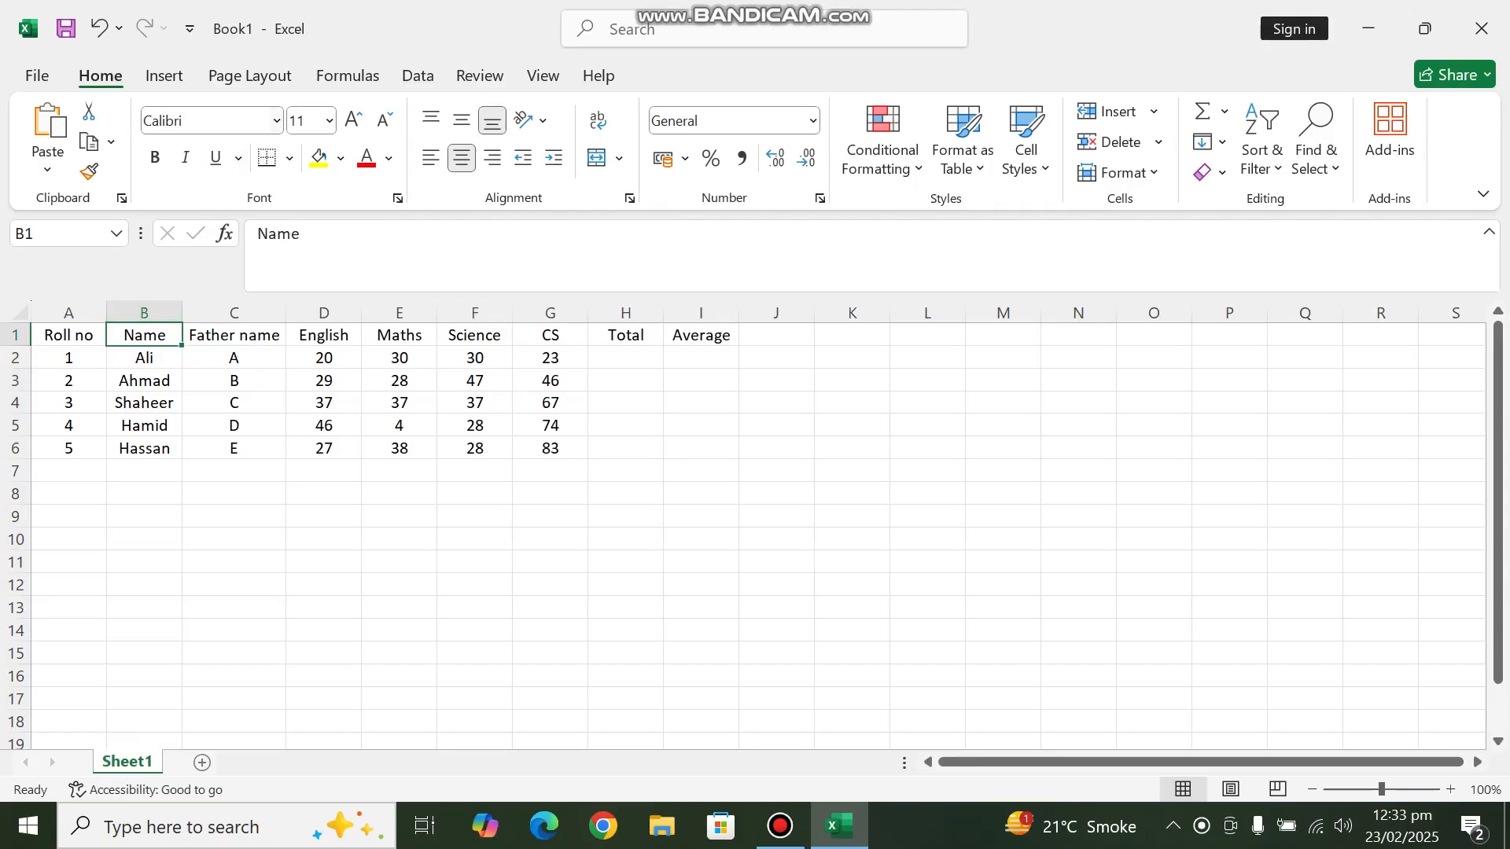
{"action": "left_click", "coordinate": [14, 334]}
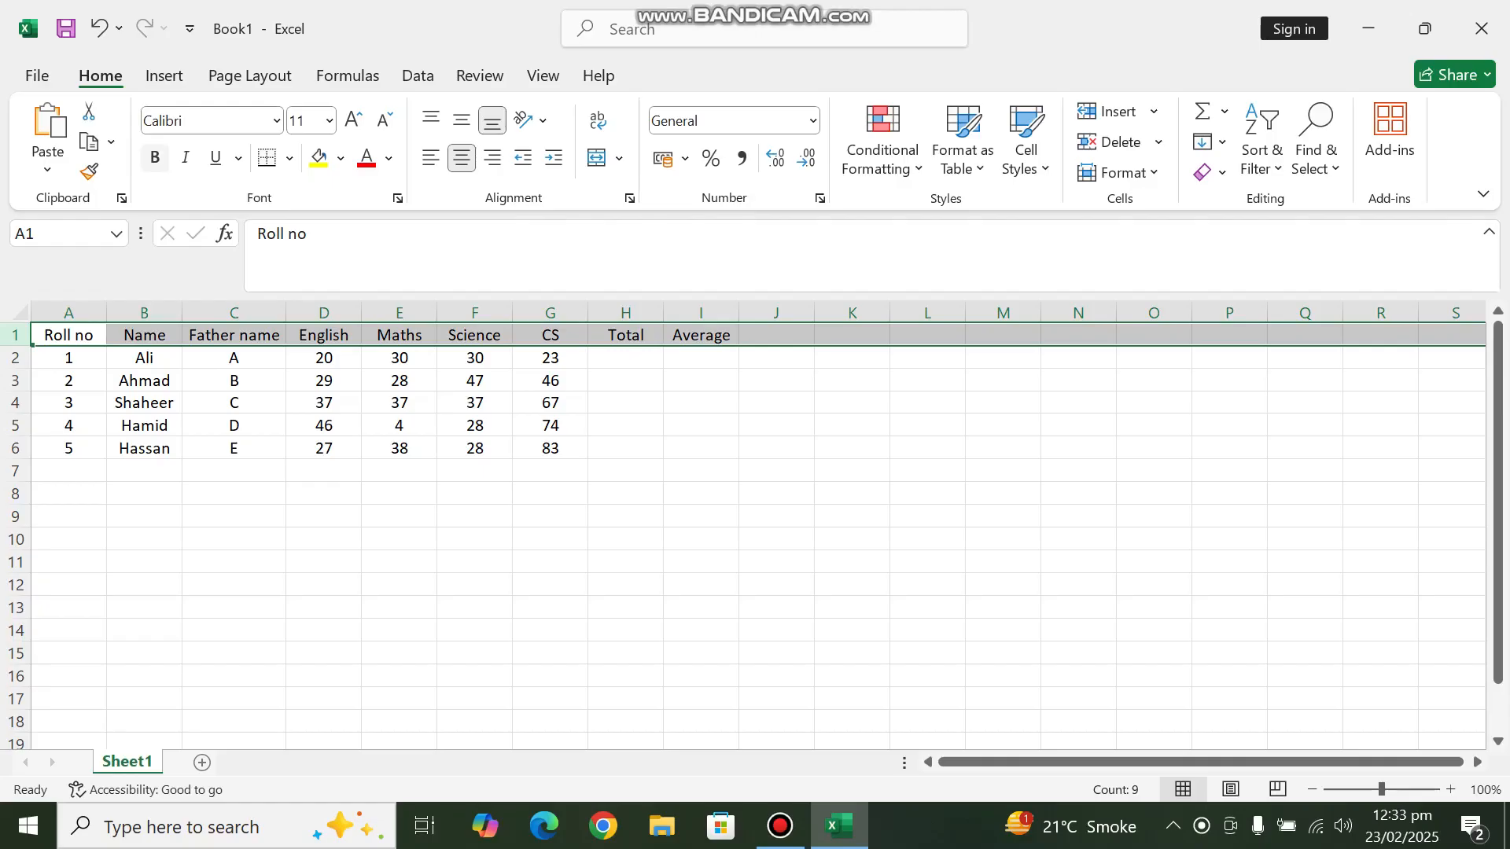
{"action": "left_click", "coordinate": [154, 158]}
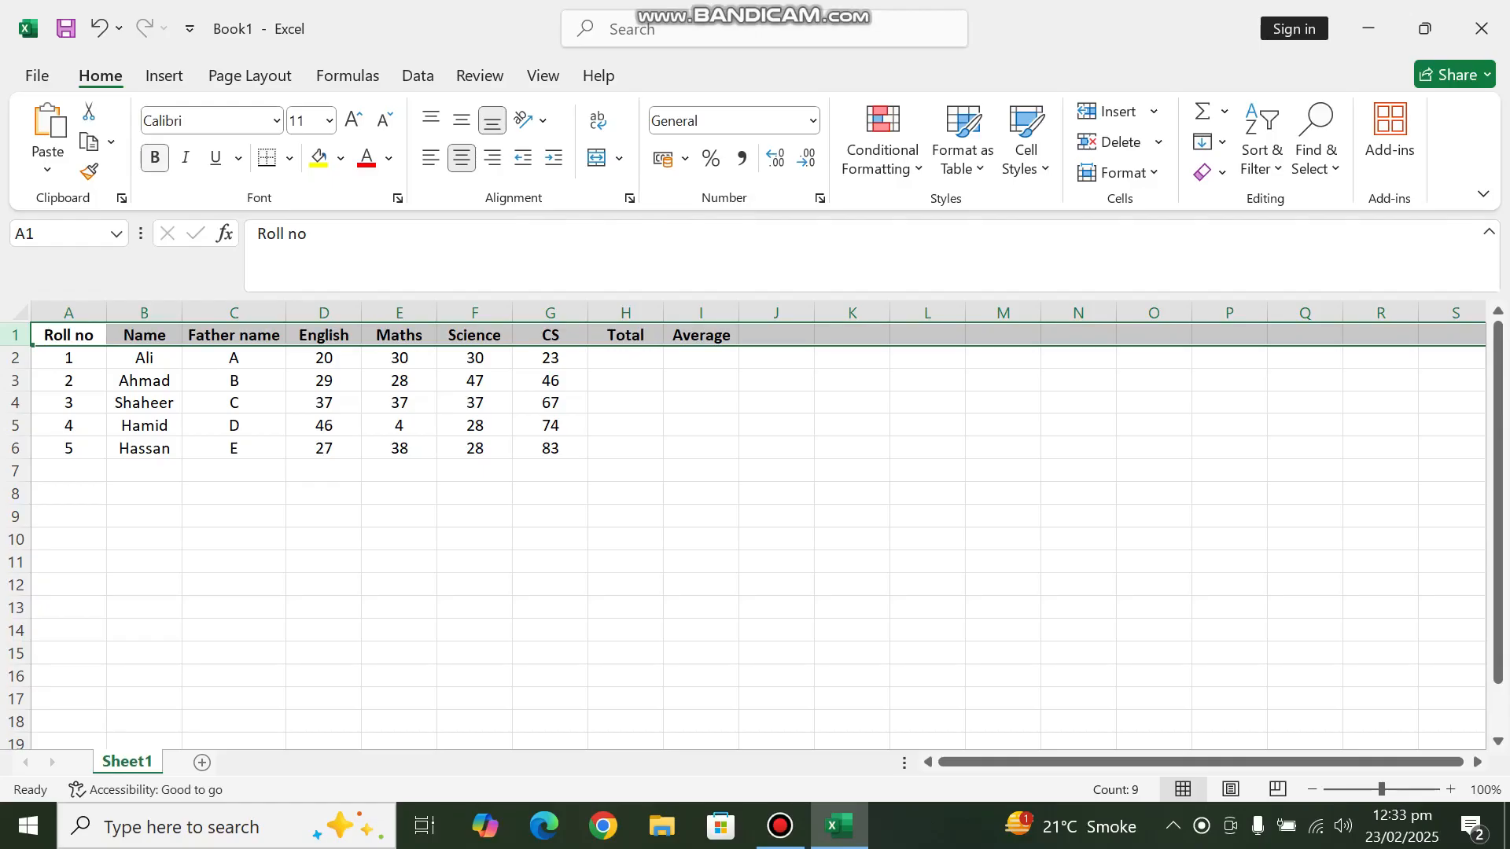
{"action": "left_click", "coordinate": [324, 449]}
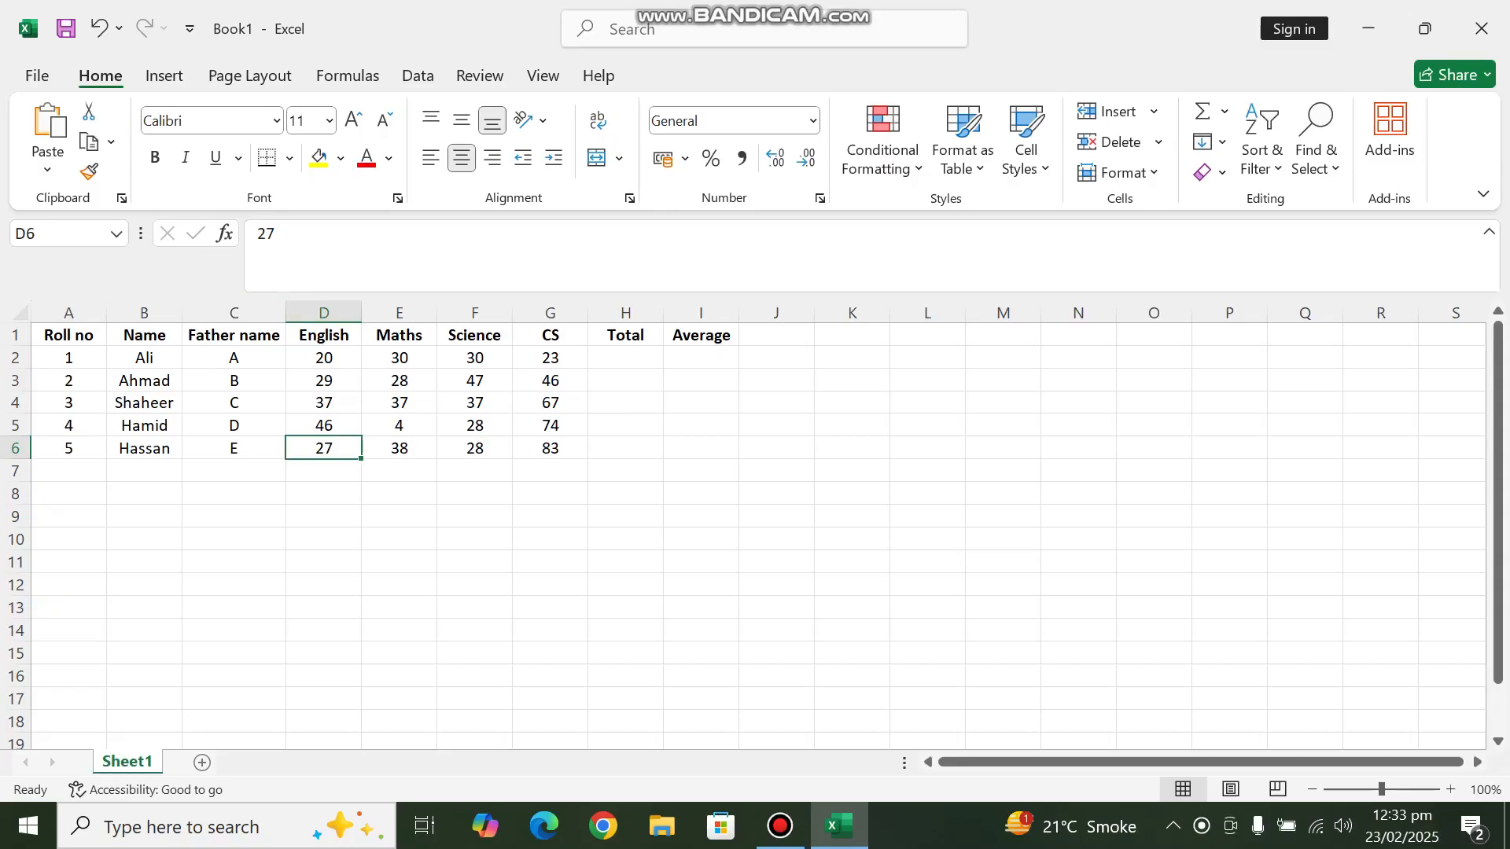
Enter the formula =SUM(D2:G2) in cell H2 to total the first student's marks.
{"action": "left_click", "coordinate": [625, 357]}
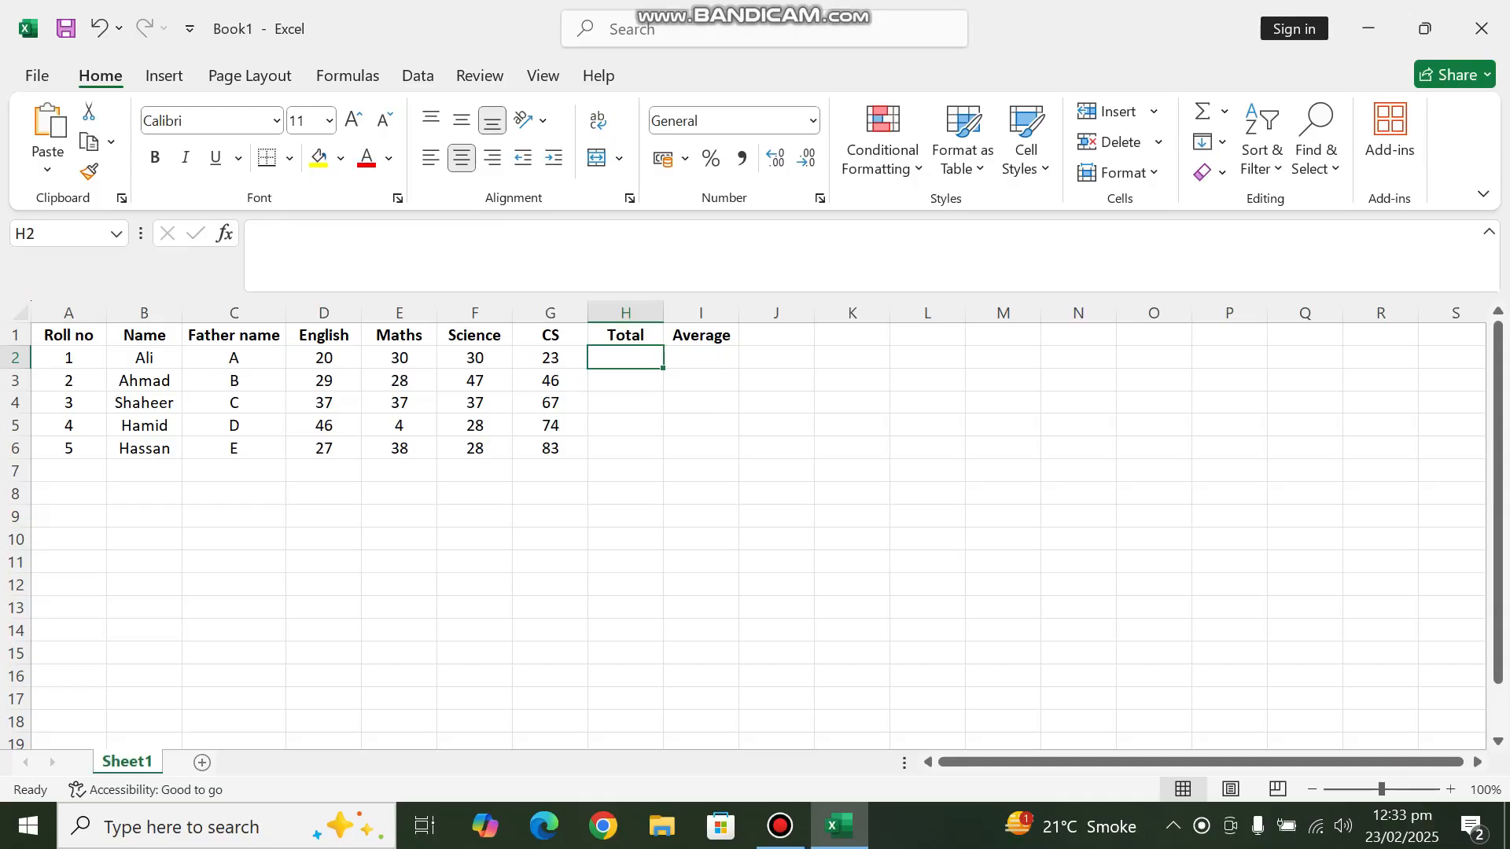
{"action": "key", "text": "F2"}
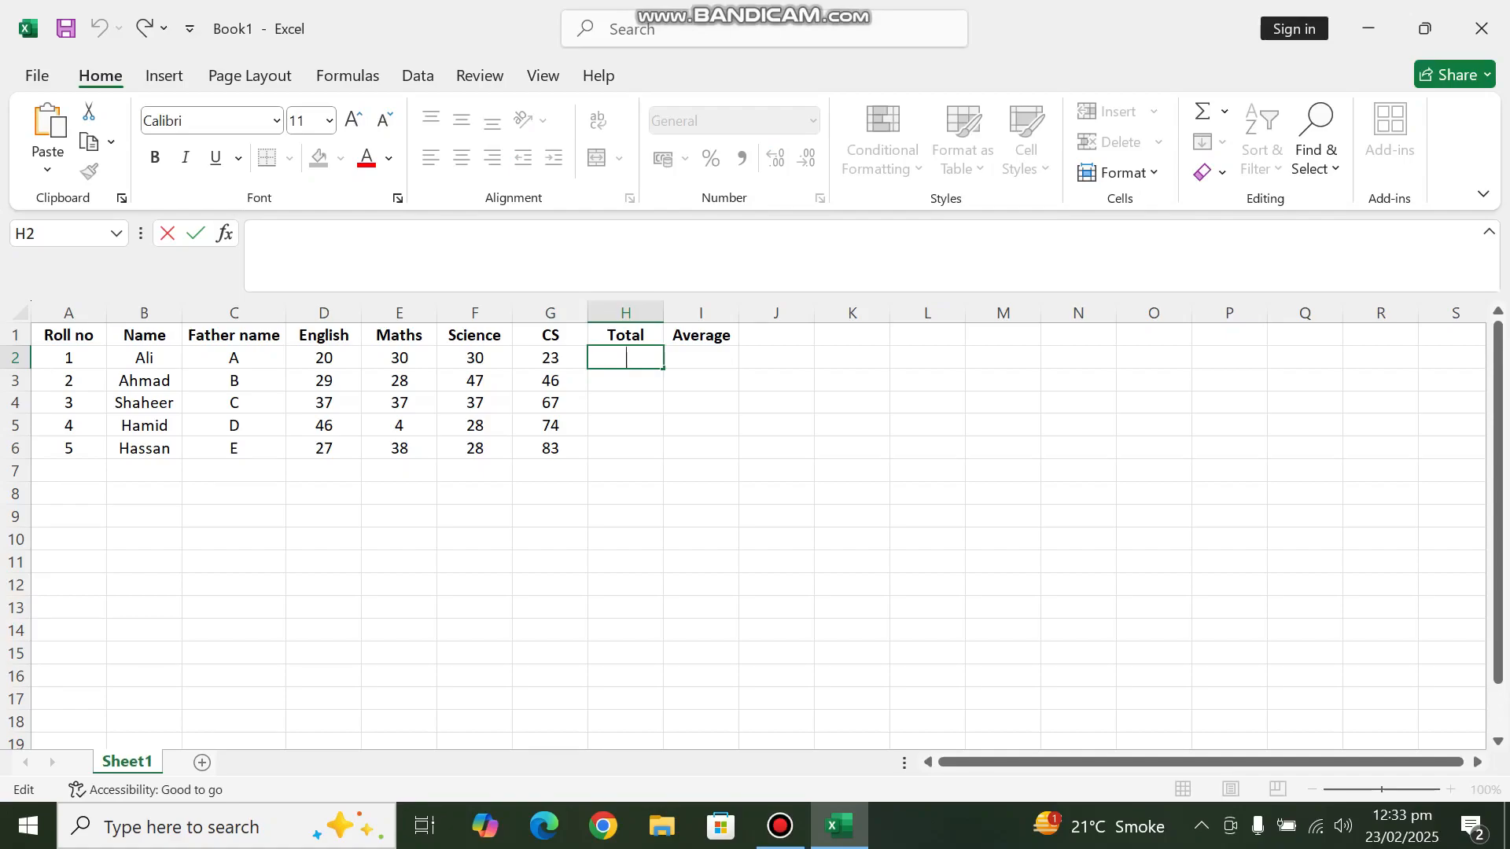
{"action": "type", "text": "="}
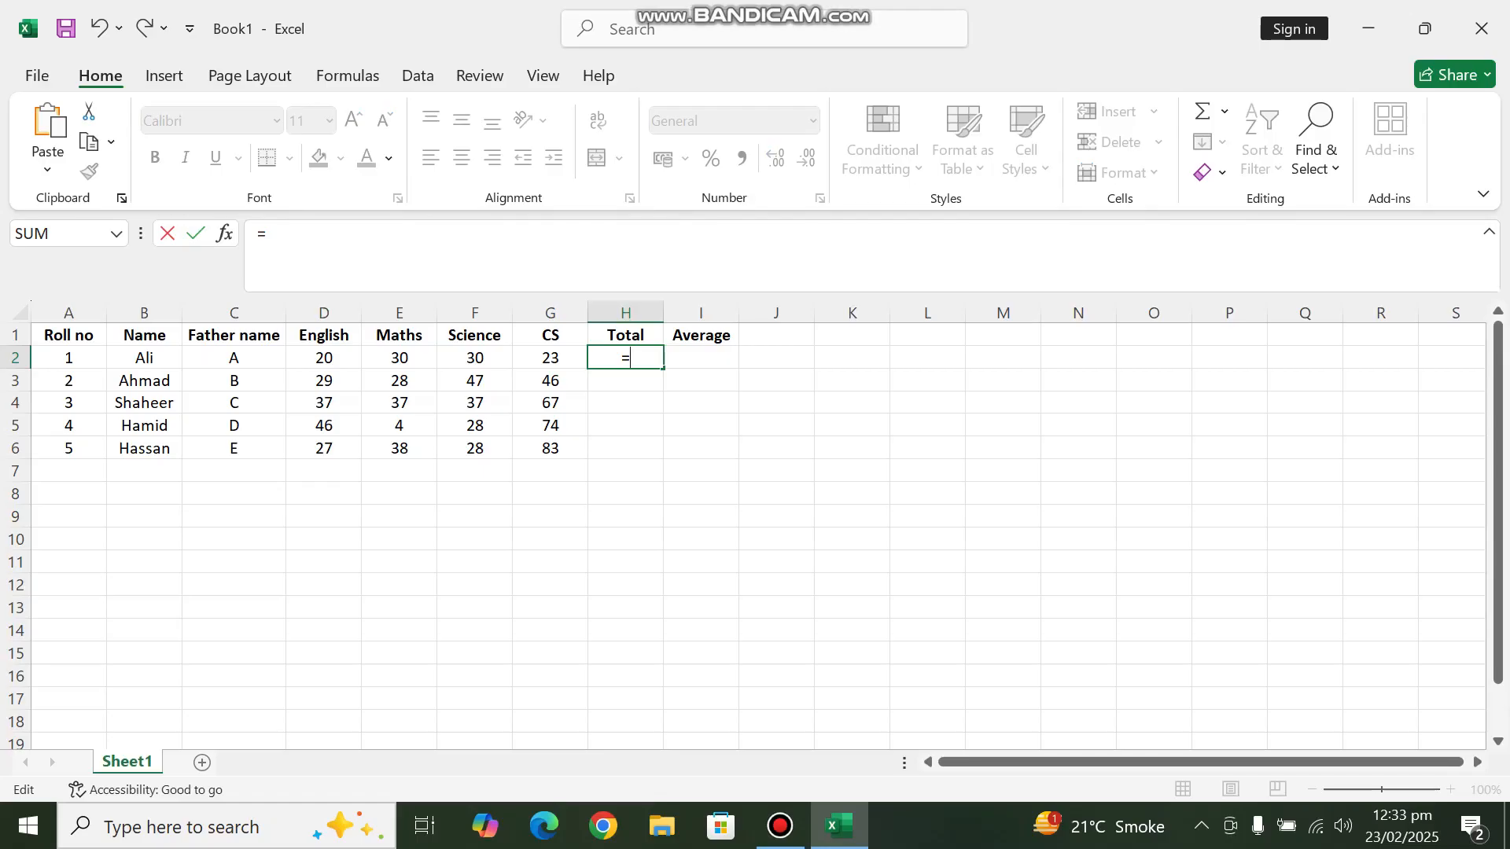
{"action": "type", "text": "Su"}
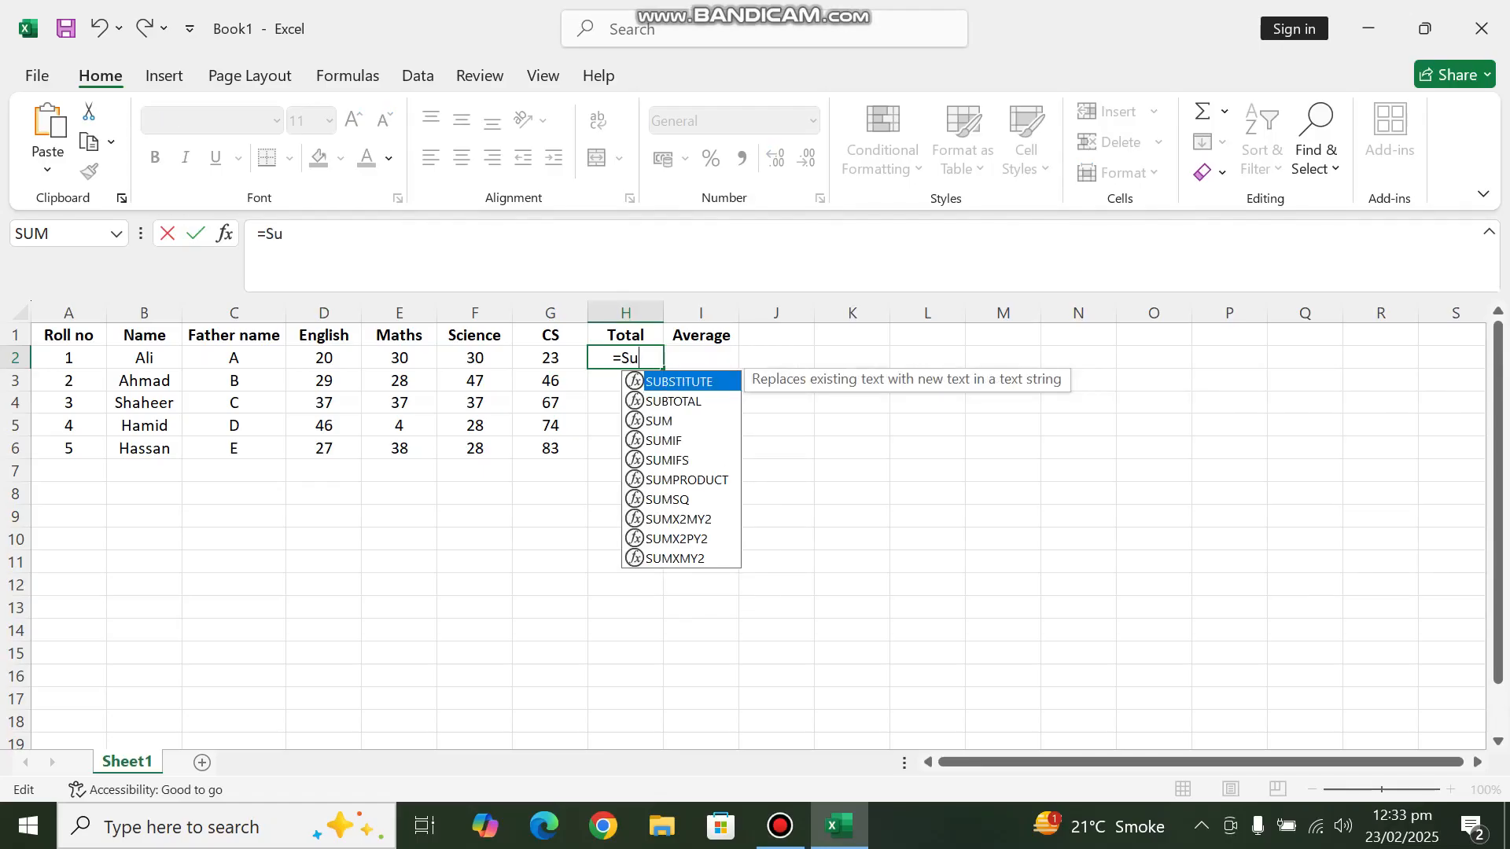
{"action": "type", "text": "m("}
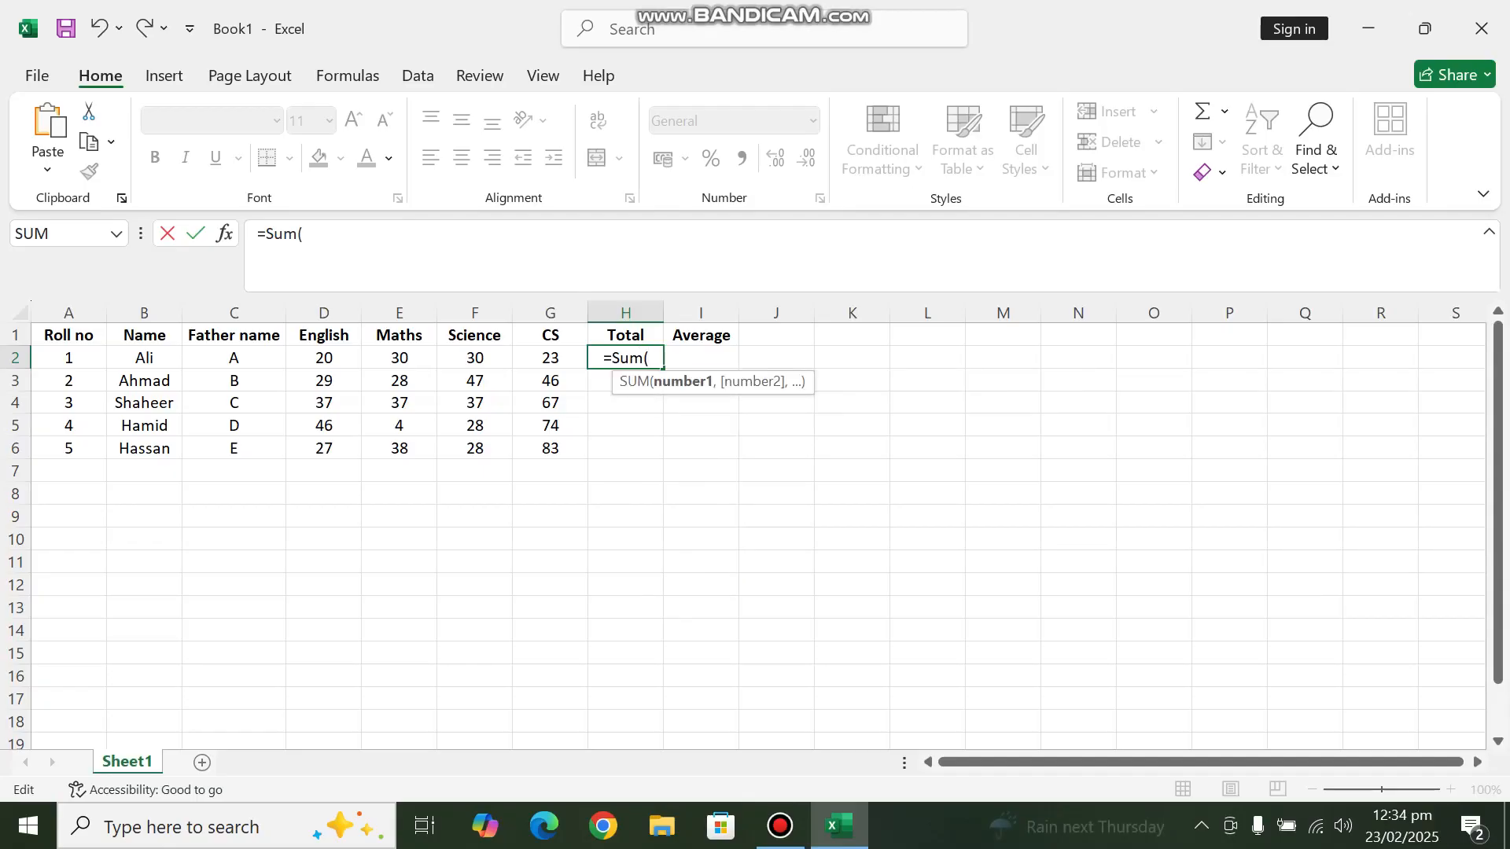
{"action": "left_click_drag", "start_coordinate": [324, 358], "coordinate": [576, 363]}
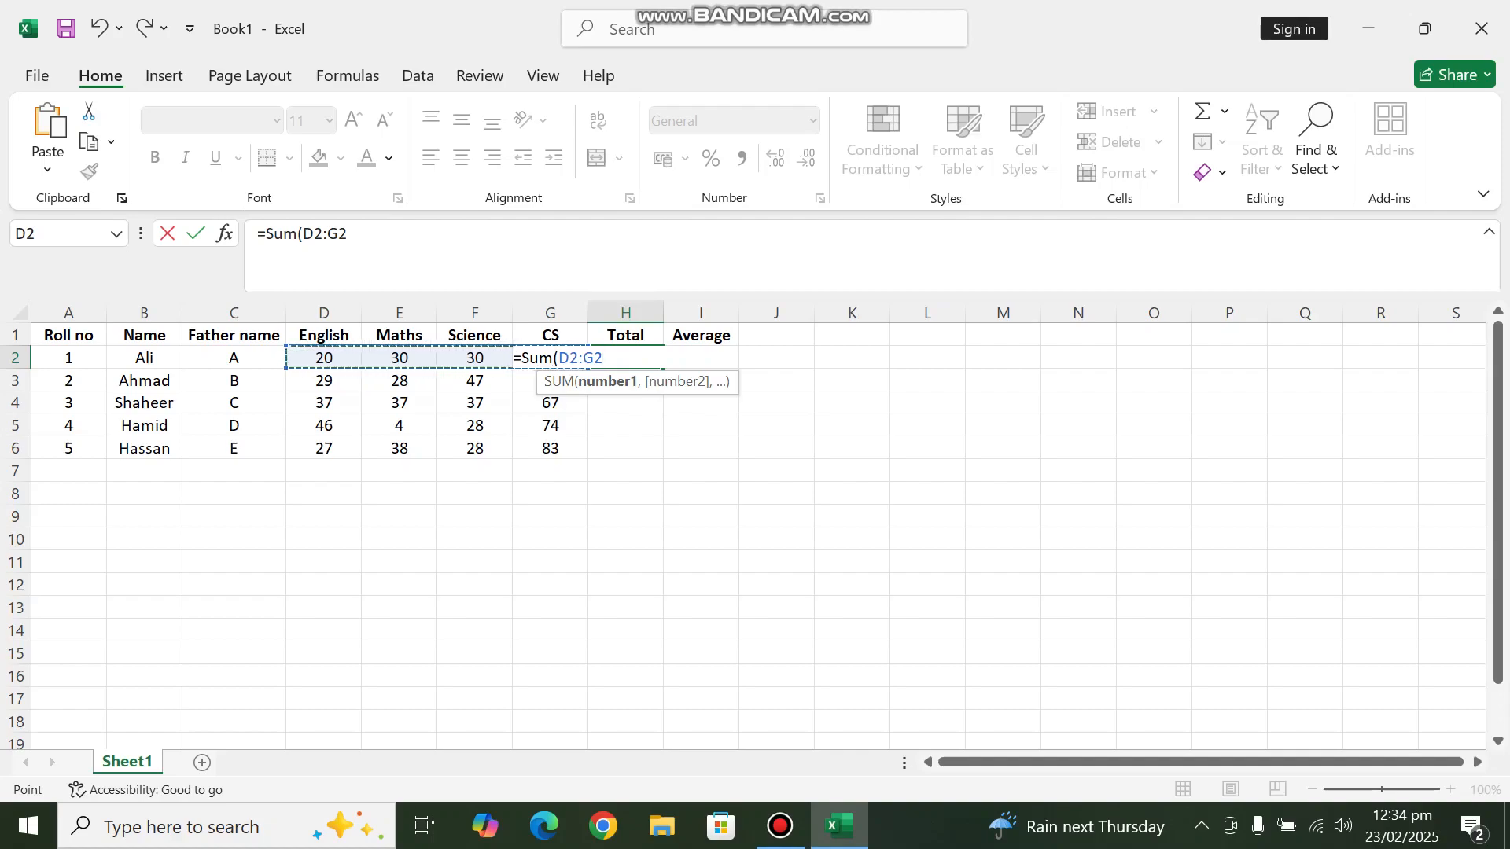
{"action": "type", "text": ")"}
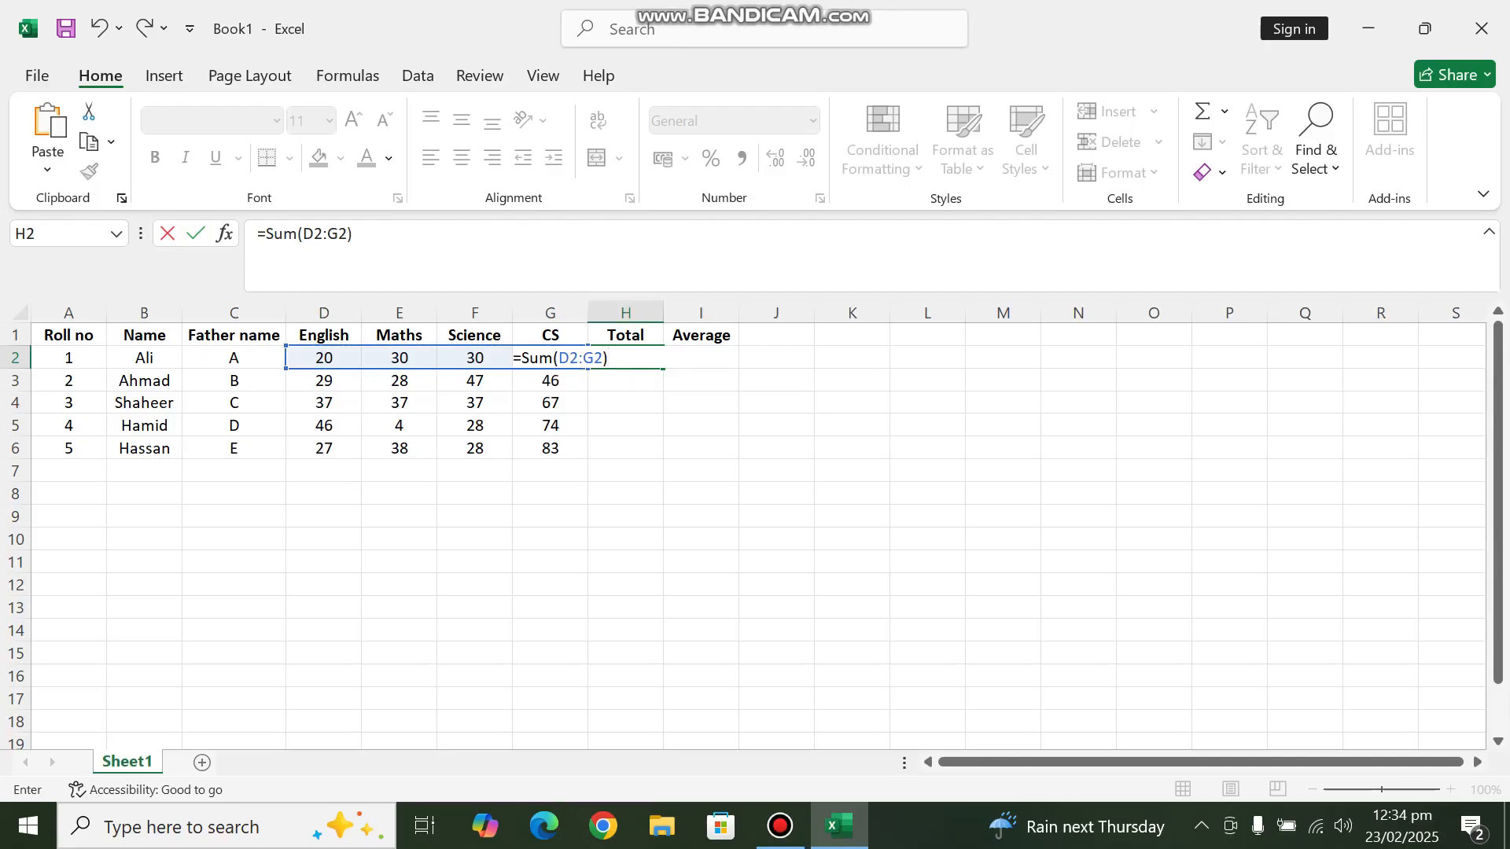
{"action": "key", "text": "Return"}
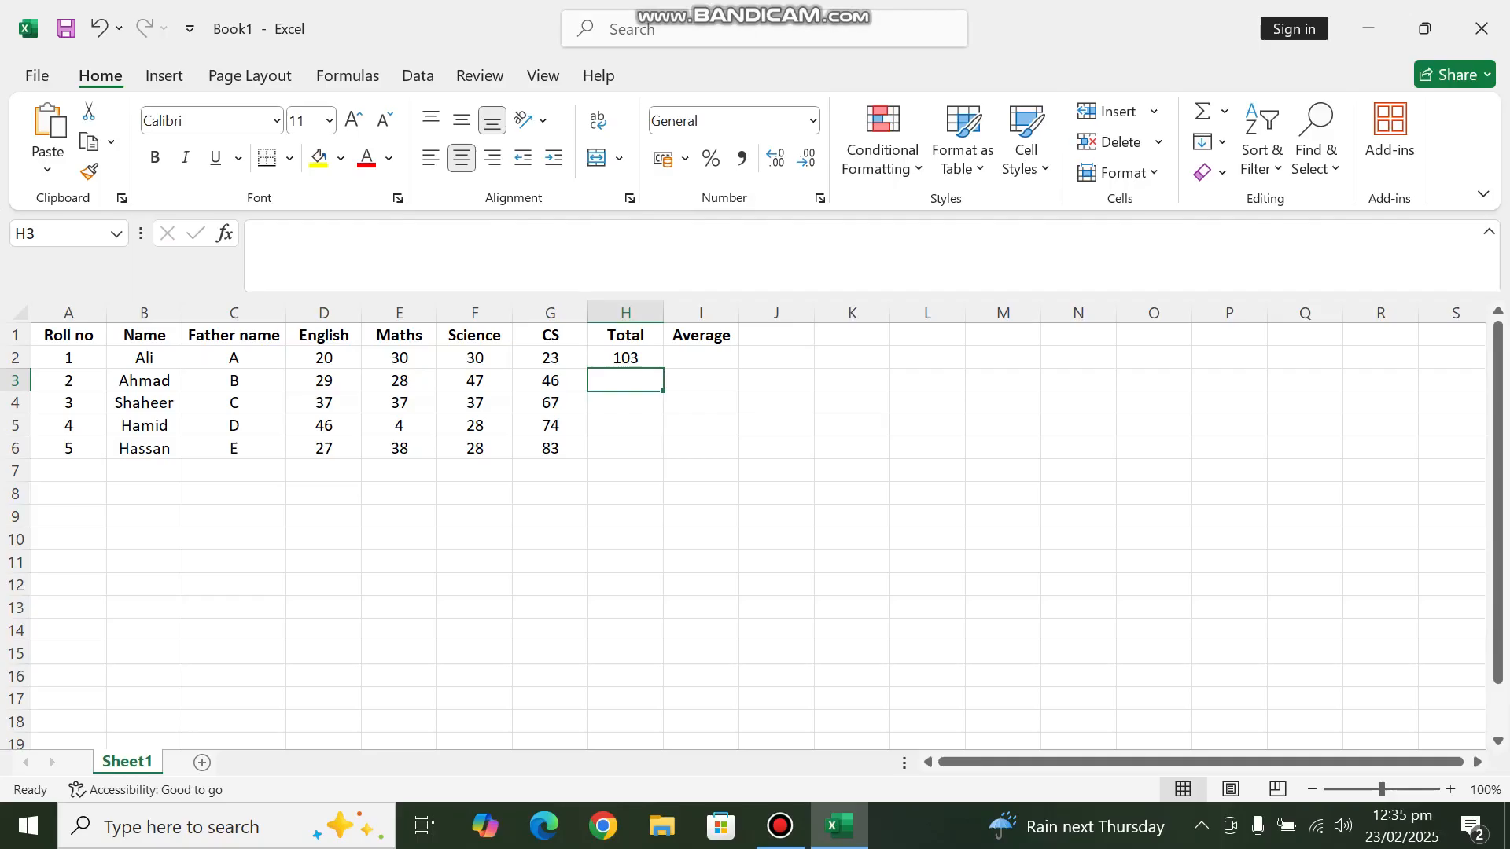
Fill the total formula from H2 down to H6 for the remaining students and check the formulas in H2 and H3.
{"action": "left_click", "coordinate": [625, 357]}
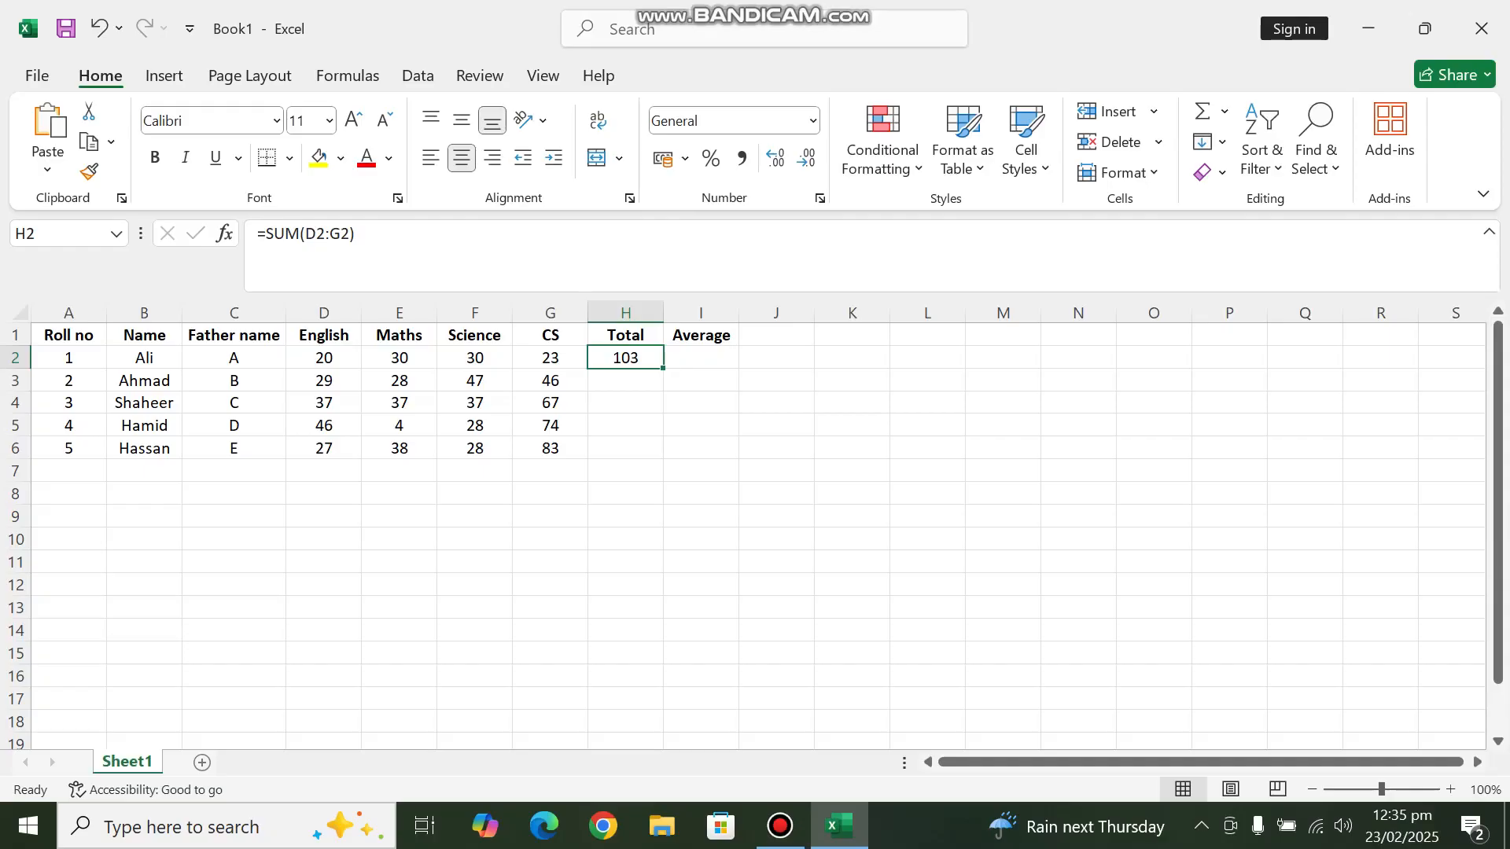
{"action": "left_click_drag", "start_coordinate": [663, 368], "coordinate": [653, 455]}
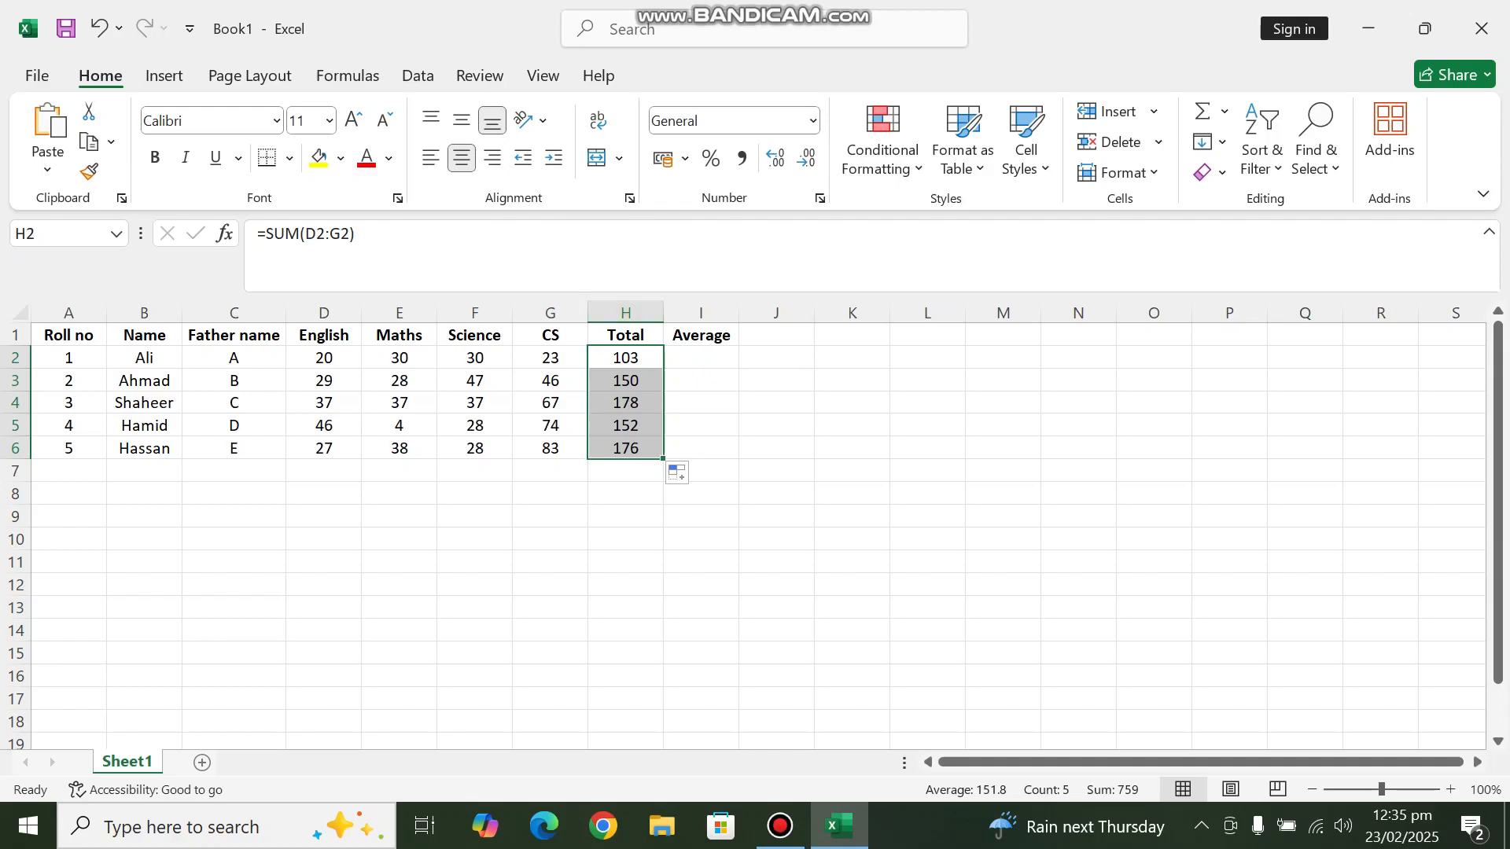
{"action": "left_click", "coordinate": [625, 357]}
{"action": "left_click", "coordinate": [625, 380]}
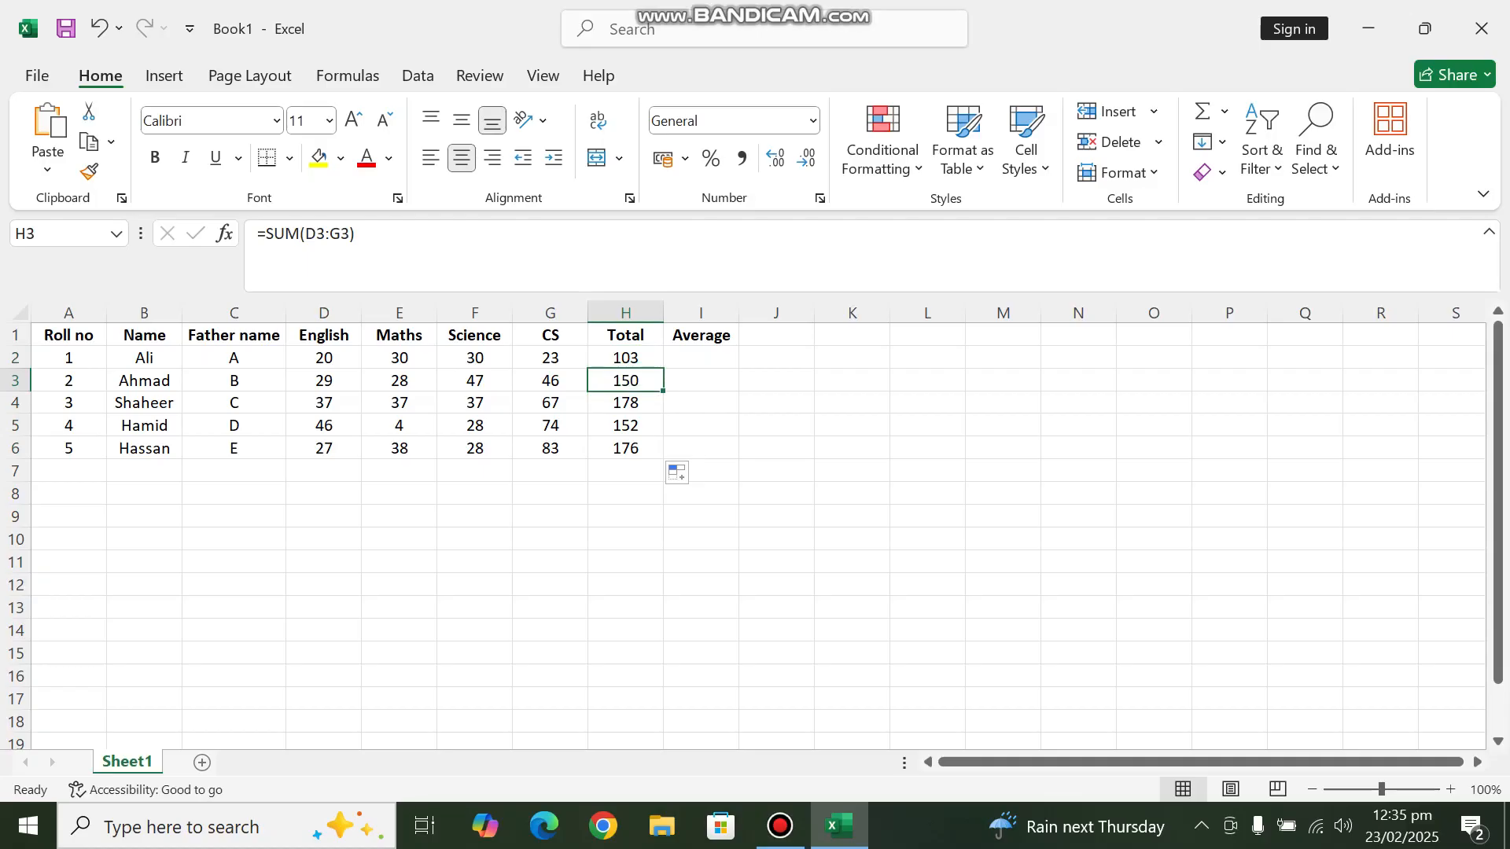
{"action": "left_click", "coordinate": [777, 381]}
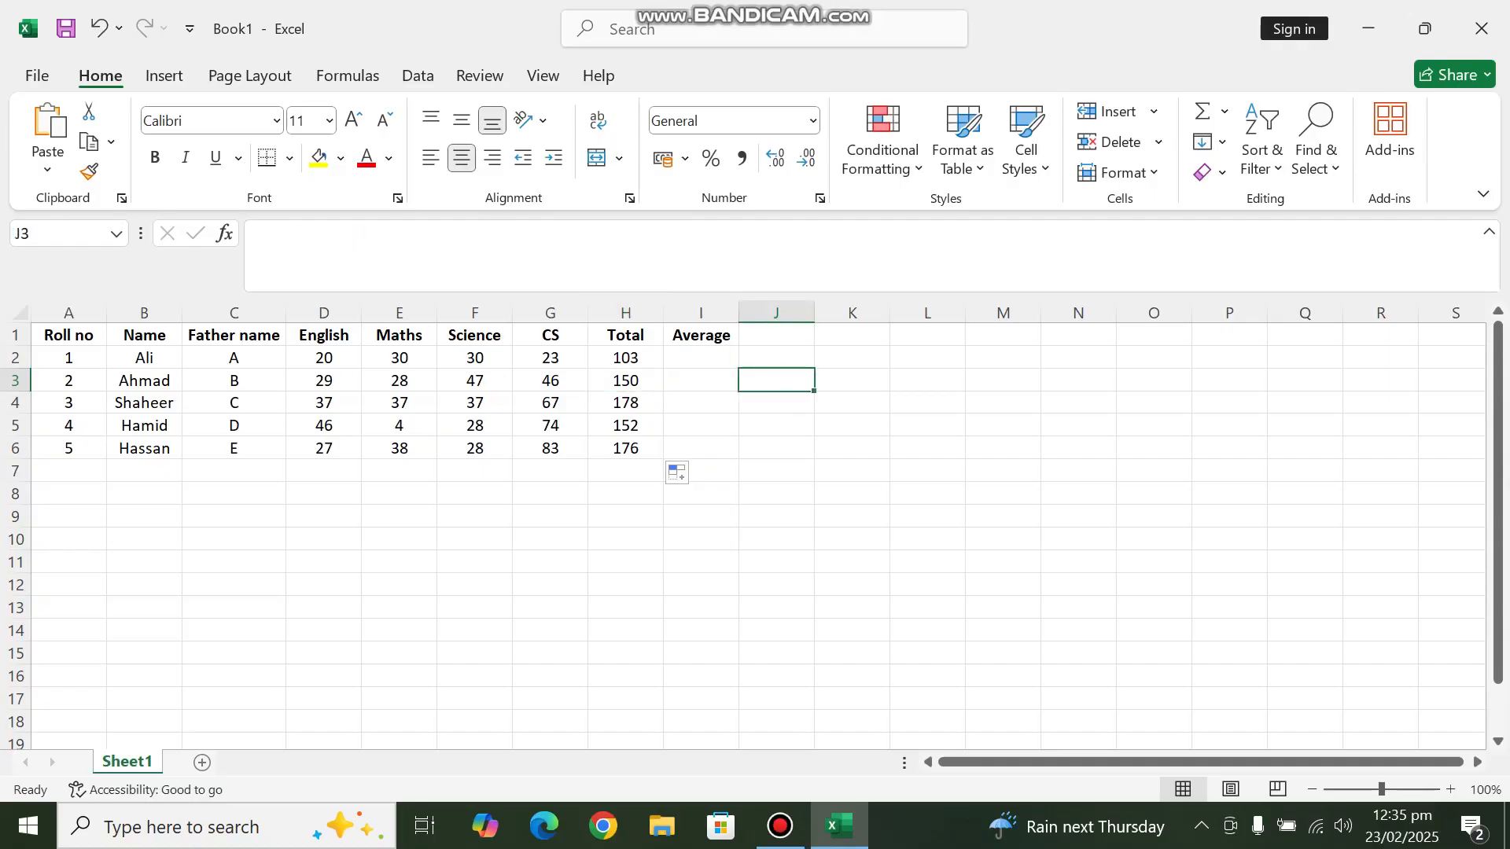
{"action": "type", "text": "="}
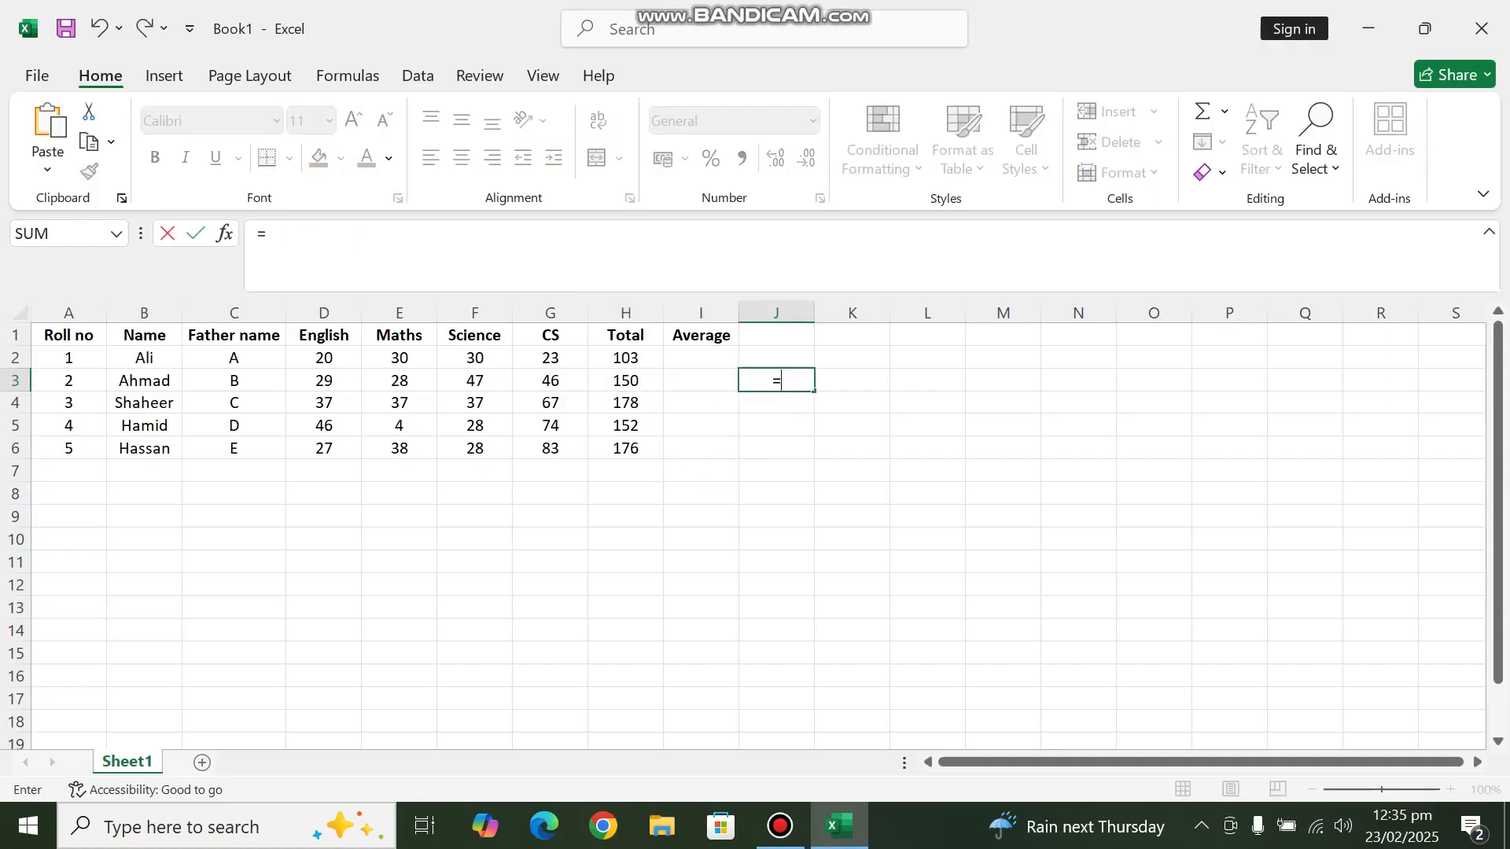
{"action": "type", "text": "sum("}
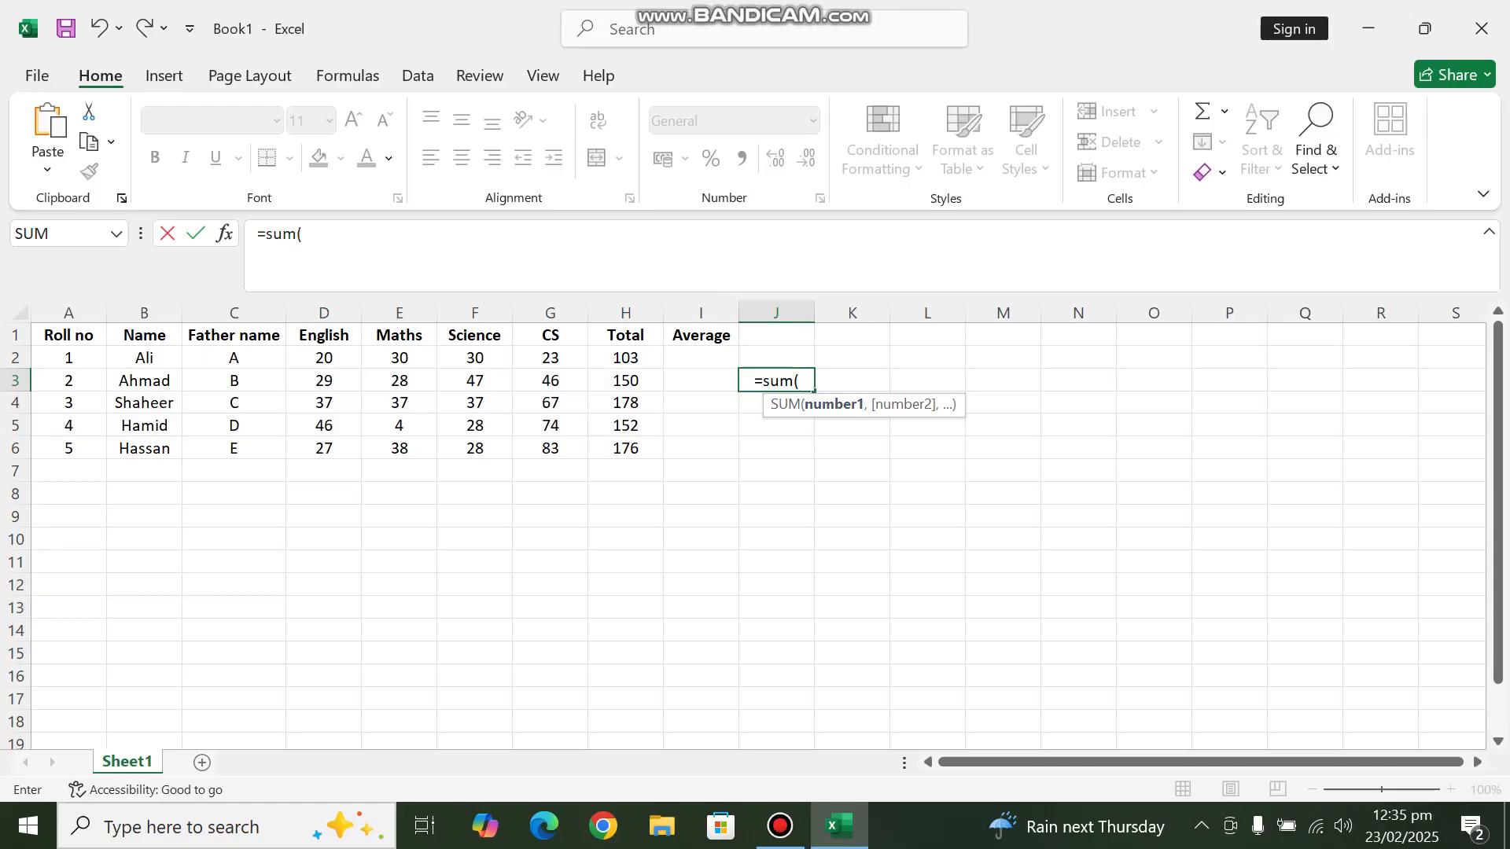
{"action": "key", "text": "BackSpace"}
{"action": "key", "text": "BackSpace"}
{"action": "key", "text": "BackSpace"}
{"action": "key", "text": "BackSpace"}
{"action": "key", "text": "BackSpace"}
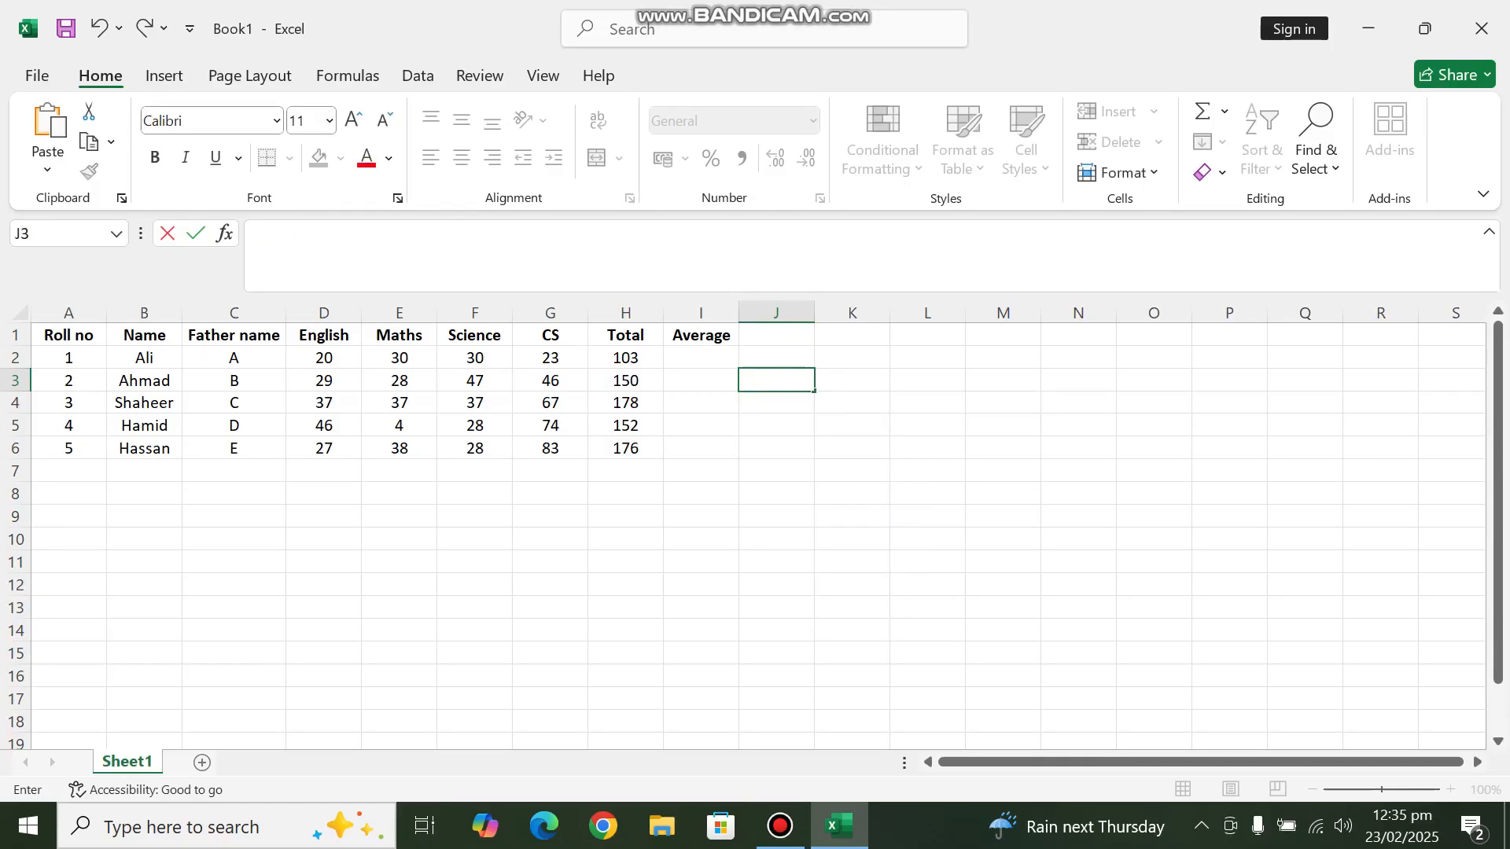
{"action": "left_click", "coordinate": [625, 358]}
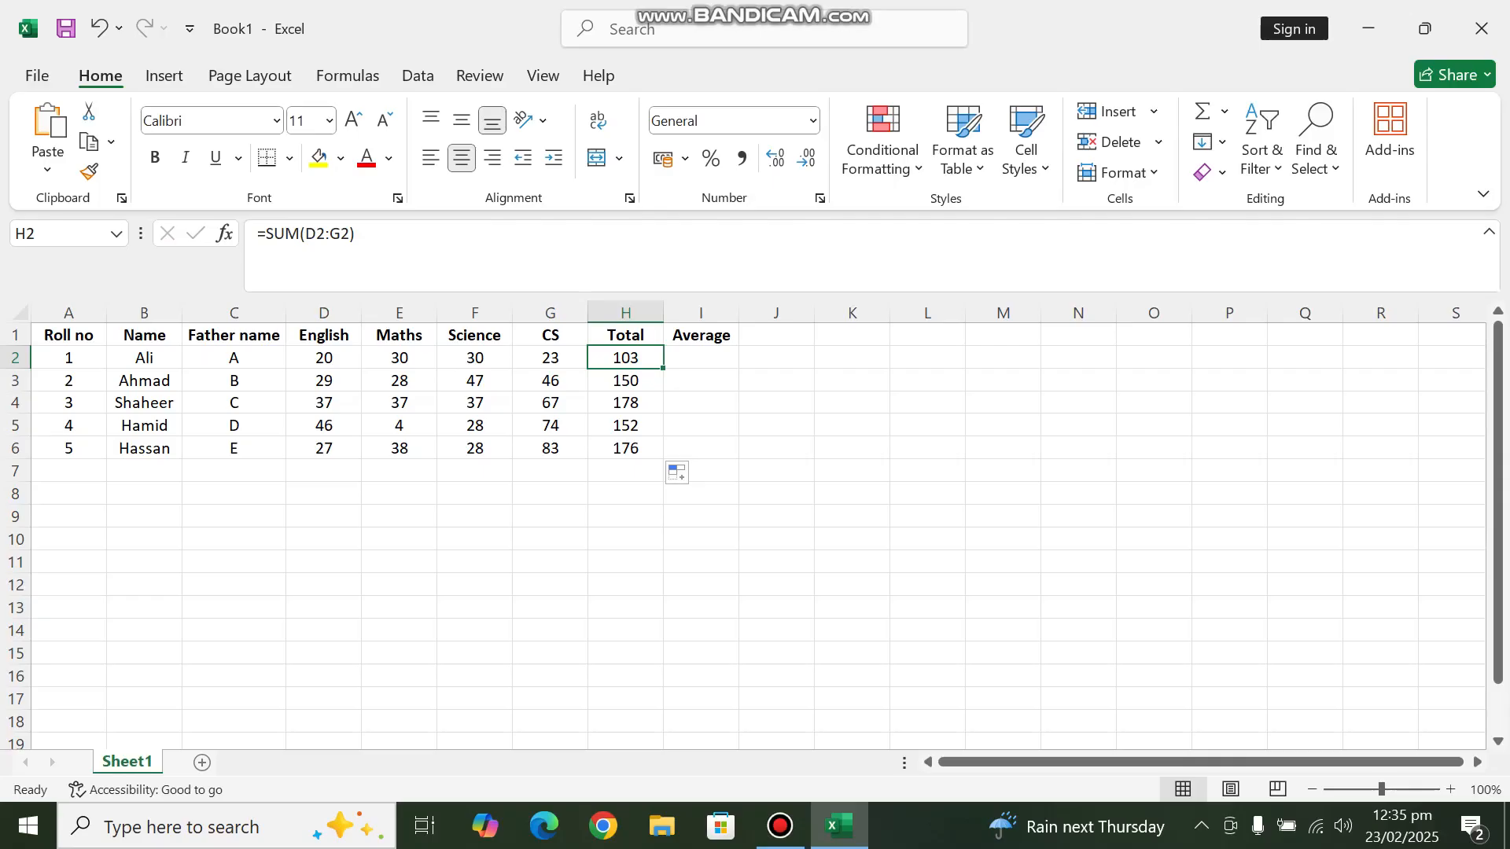
Enter the formula =AVERAGE(D2:G2) in cell I2 to average the first student's marks.
{"action": "left_click", "coordinate": [701, 358]}
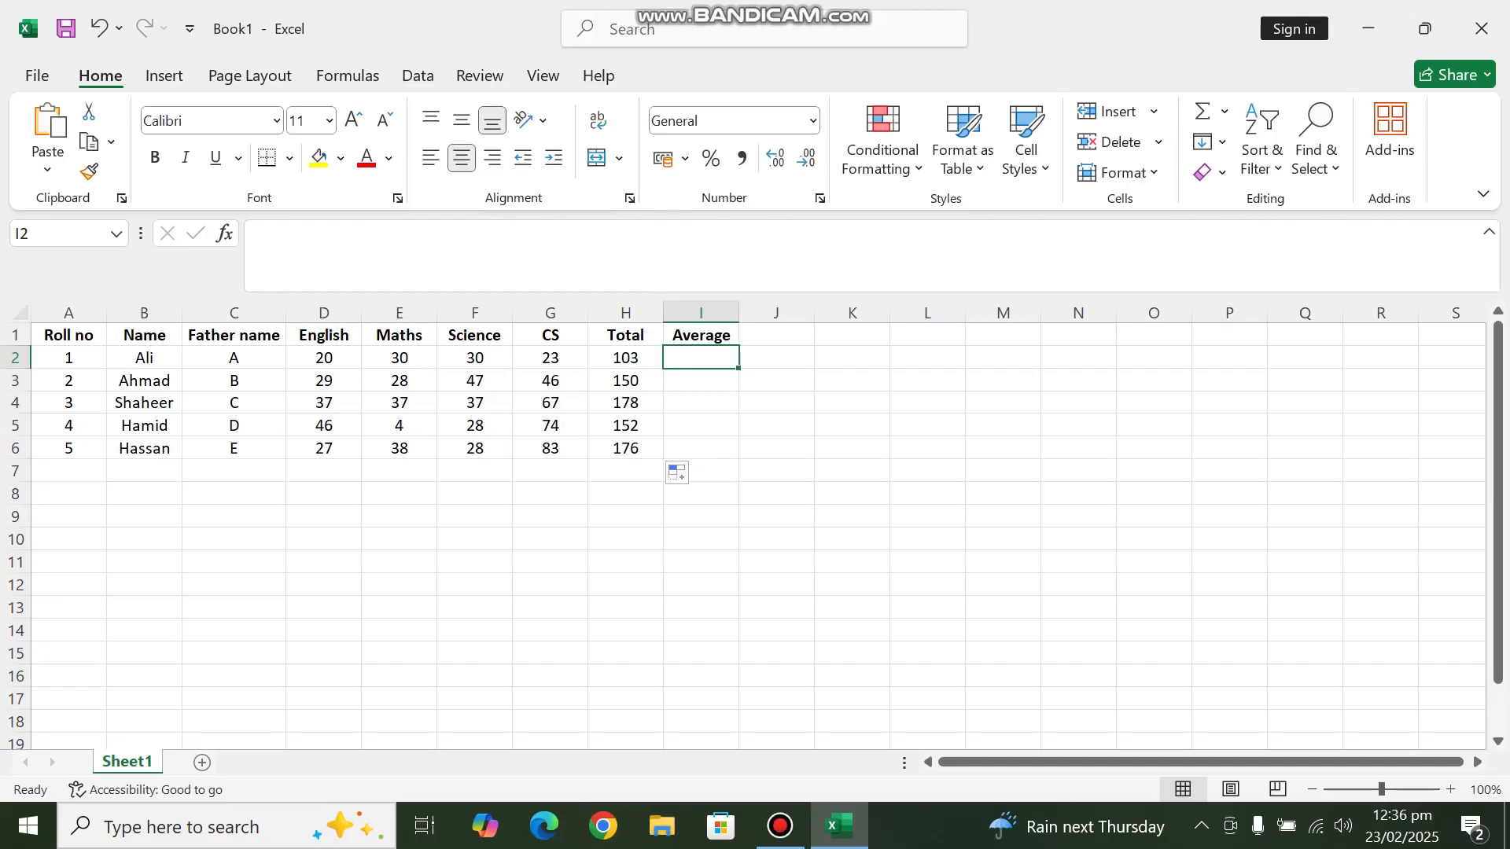
{"action": "type", "text": "="}
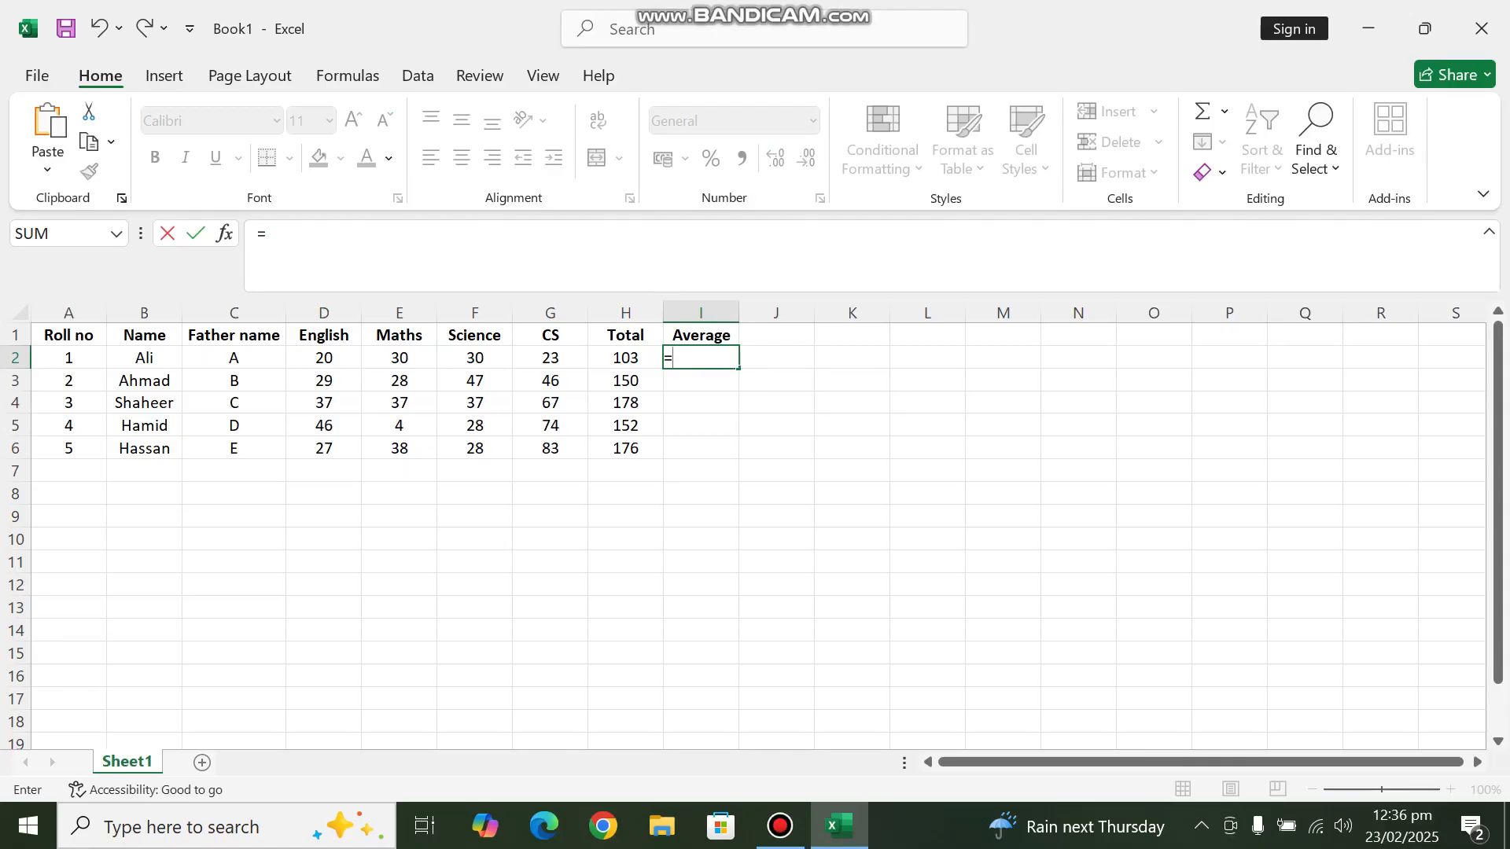
{"action": "type", "text": "Aver"}
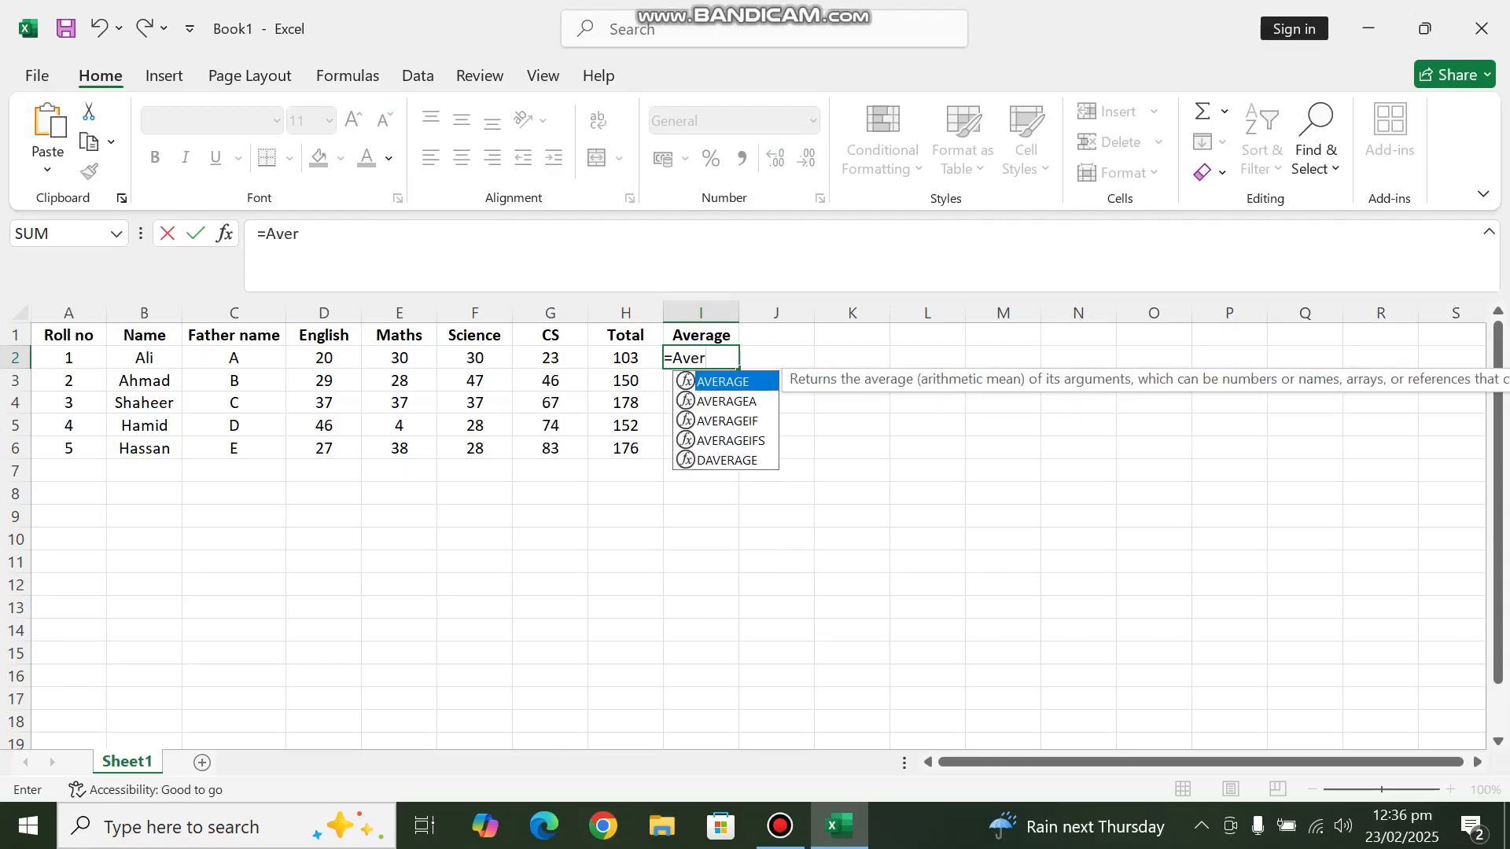
{"action": "type", "text": "age("}
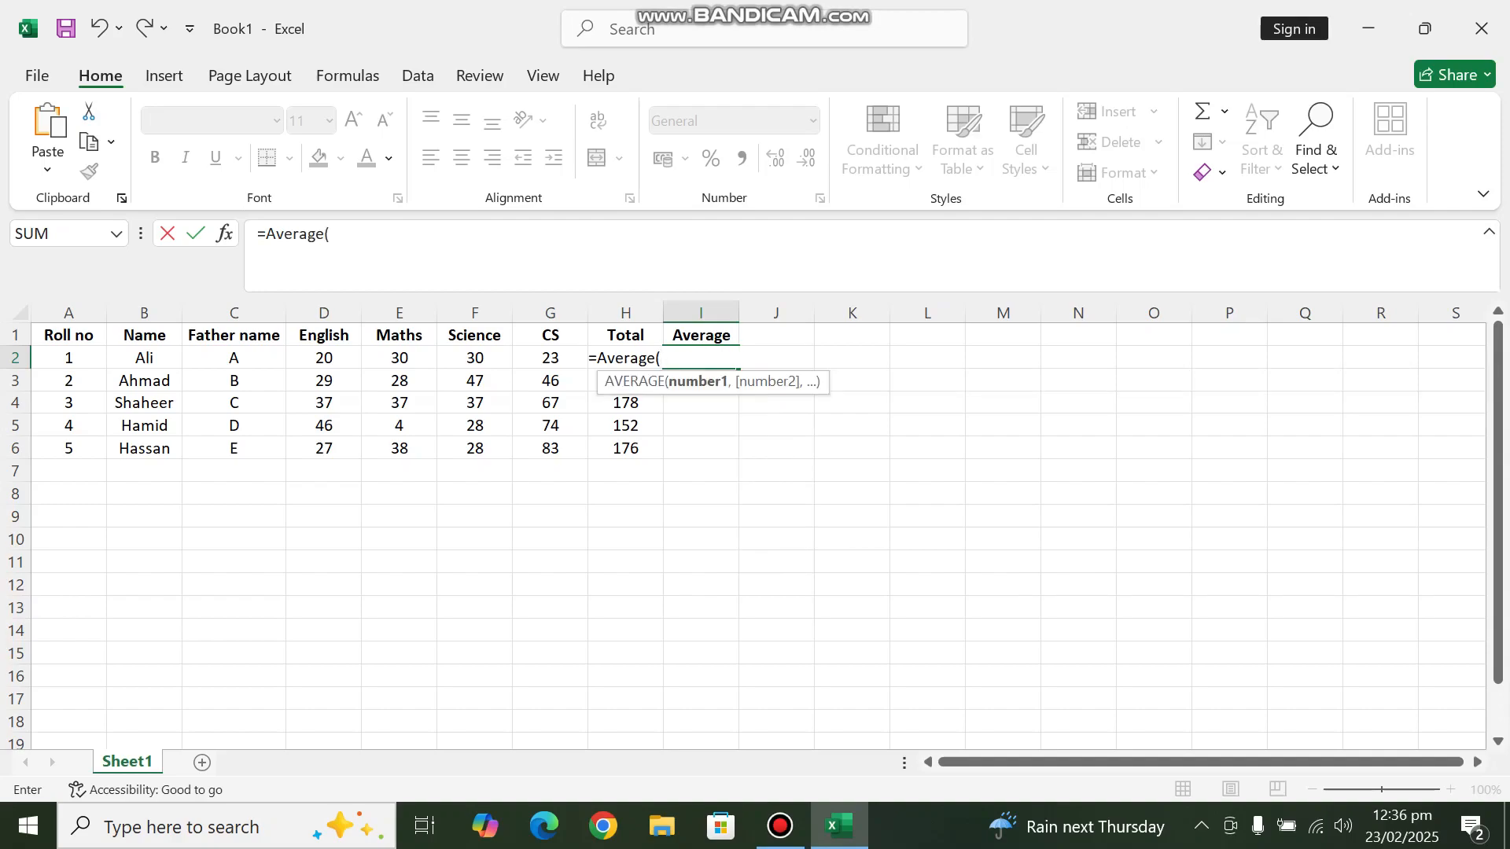
{"action": "left_click_drag", "start_coordinate": [324, 358], "coordinate": [550, 358]}
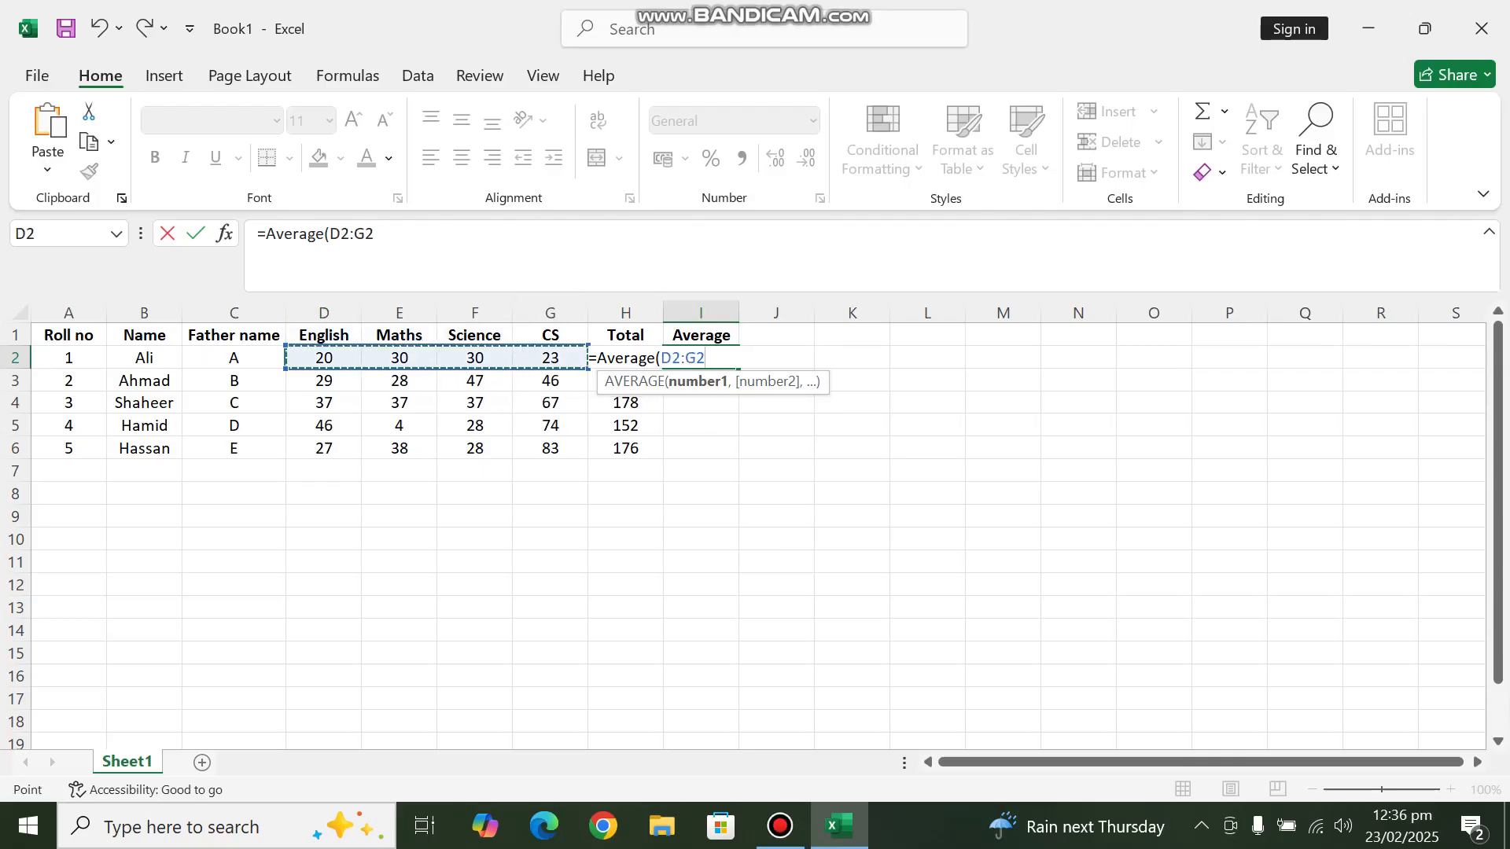
{"action": "type", "text": ")"}
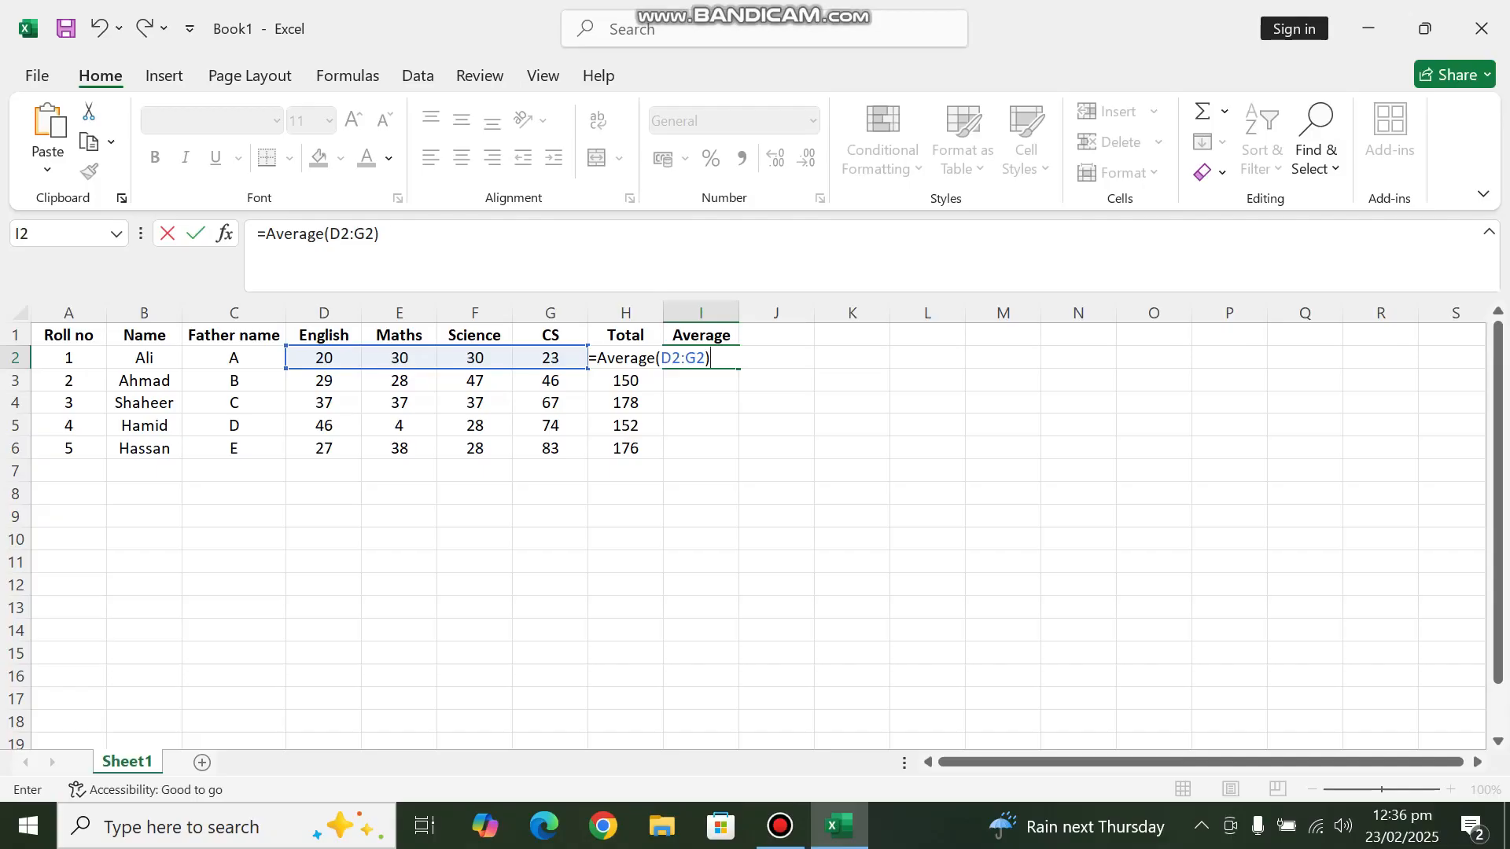
{"action": "key", "text": "Return"}
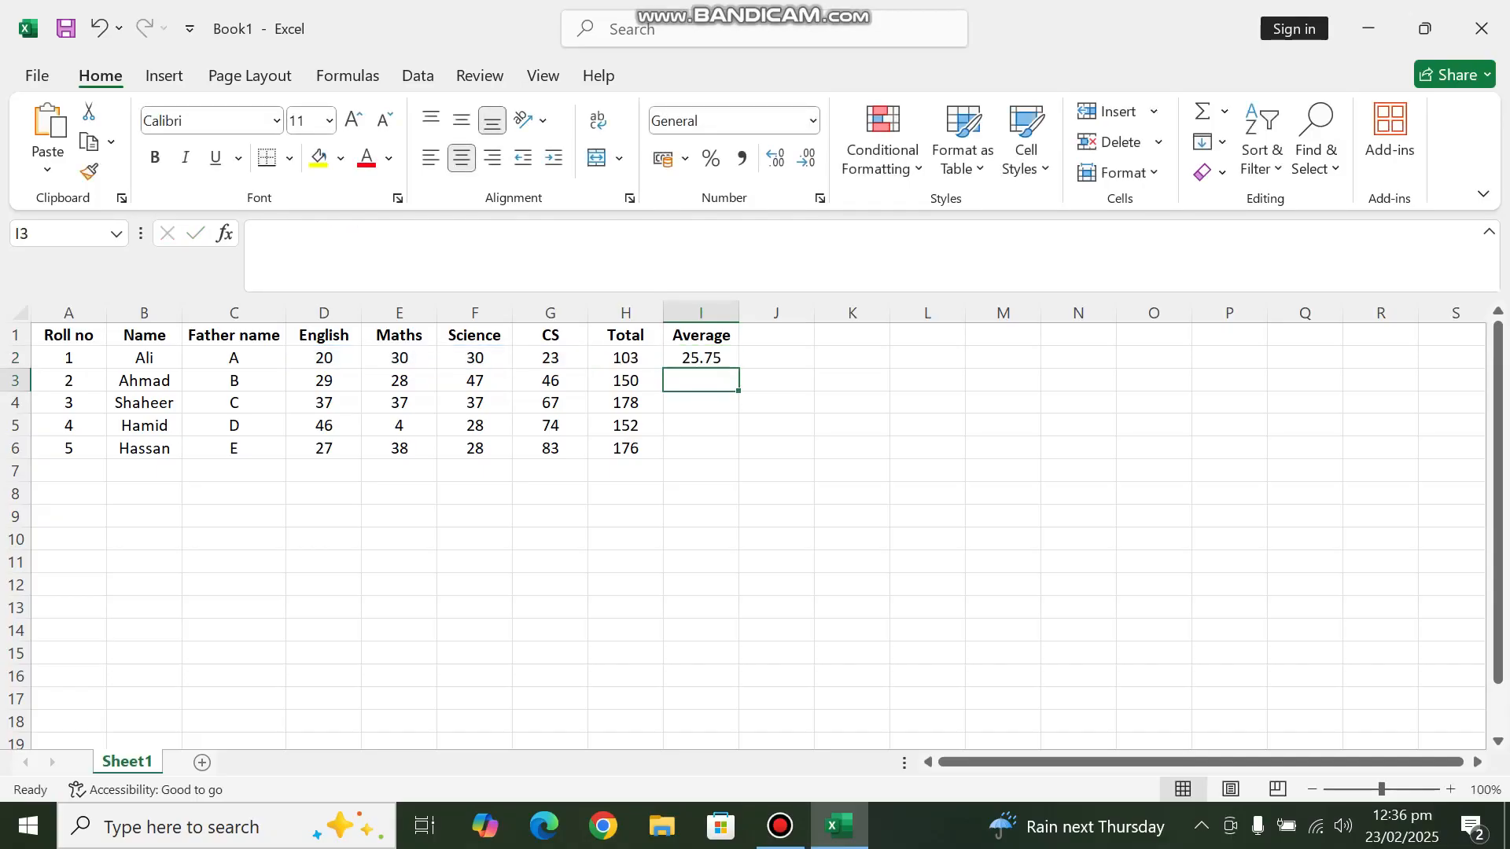
Fill the average formula from I2 down to I6 for the remaining students.
{"action": "left_click", "coordinate": [700, 358]}
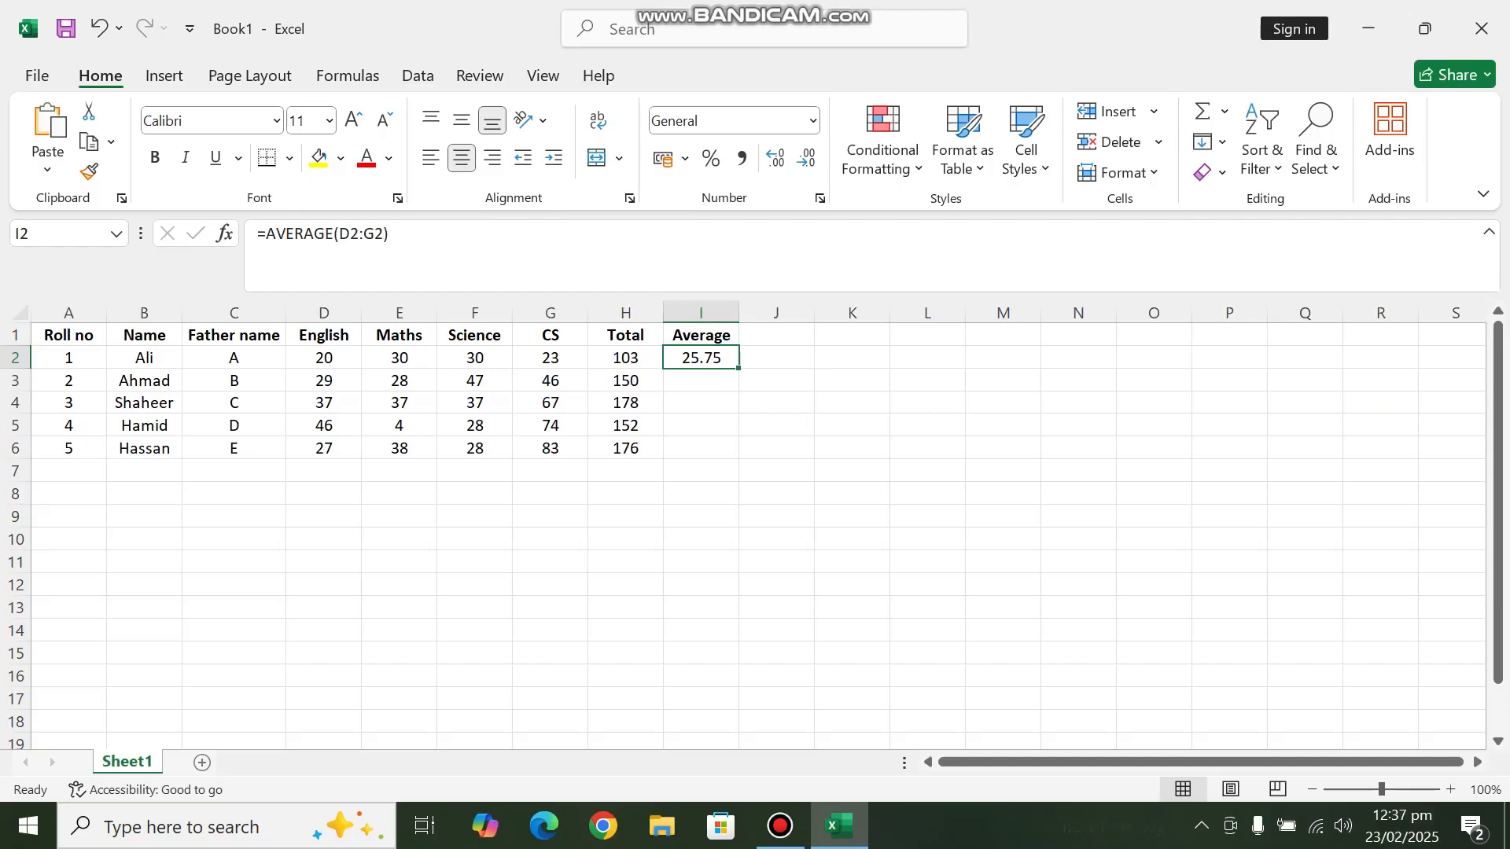
{"action": "left_click_drag", "start_coordinate": [738, 368], "coordinate": [735, 453]}
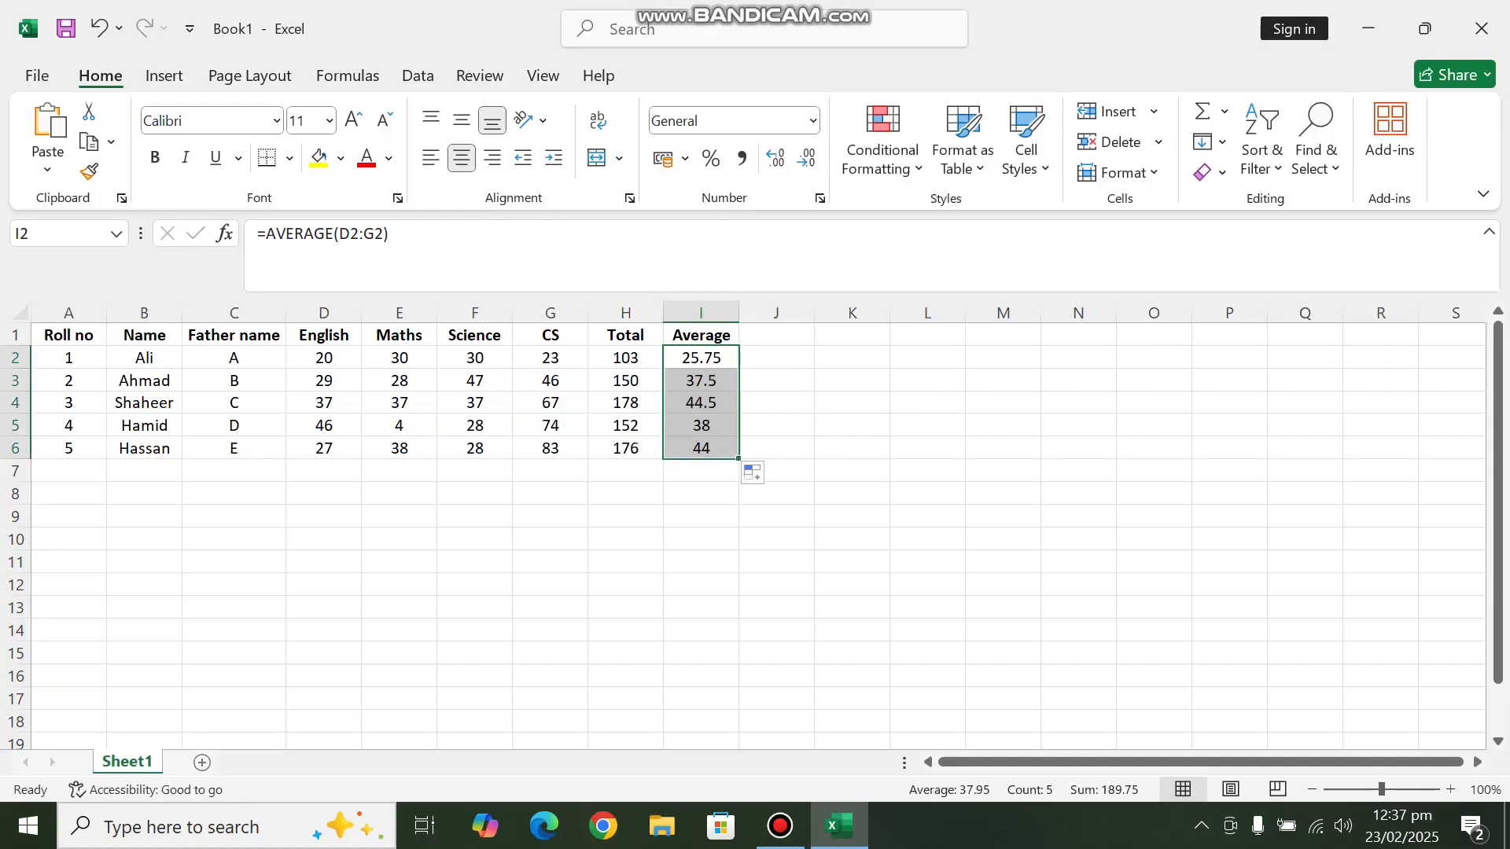
{"action": "left_click", "coordinate": [780, 825]}
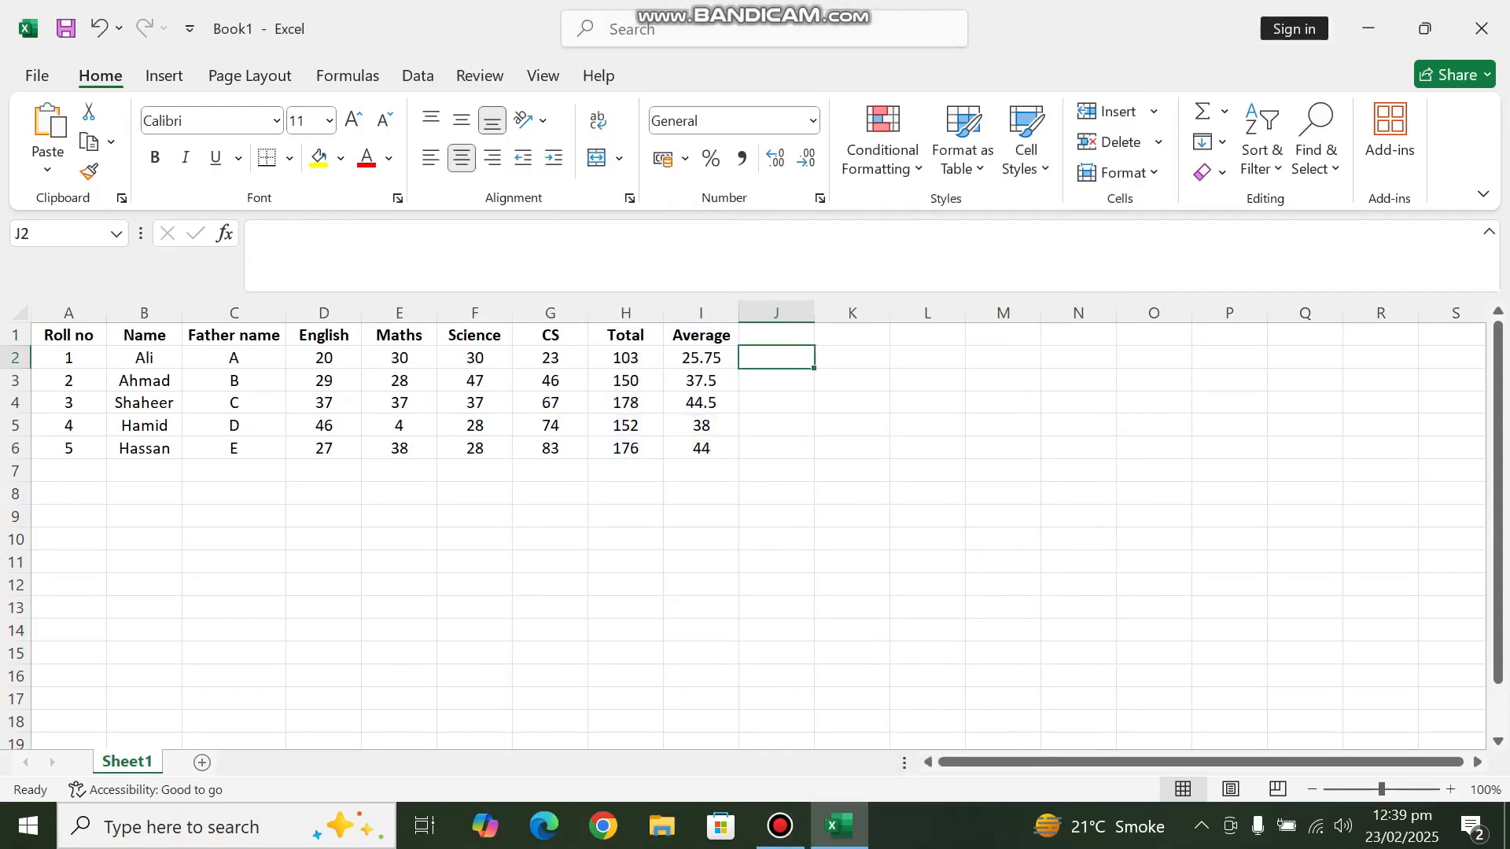
Add the header Percentage in cell J1 and widen column J to fit it.
{"action": "left_click", "coordinate": [776, 335]}
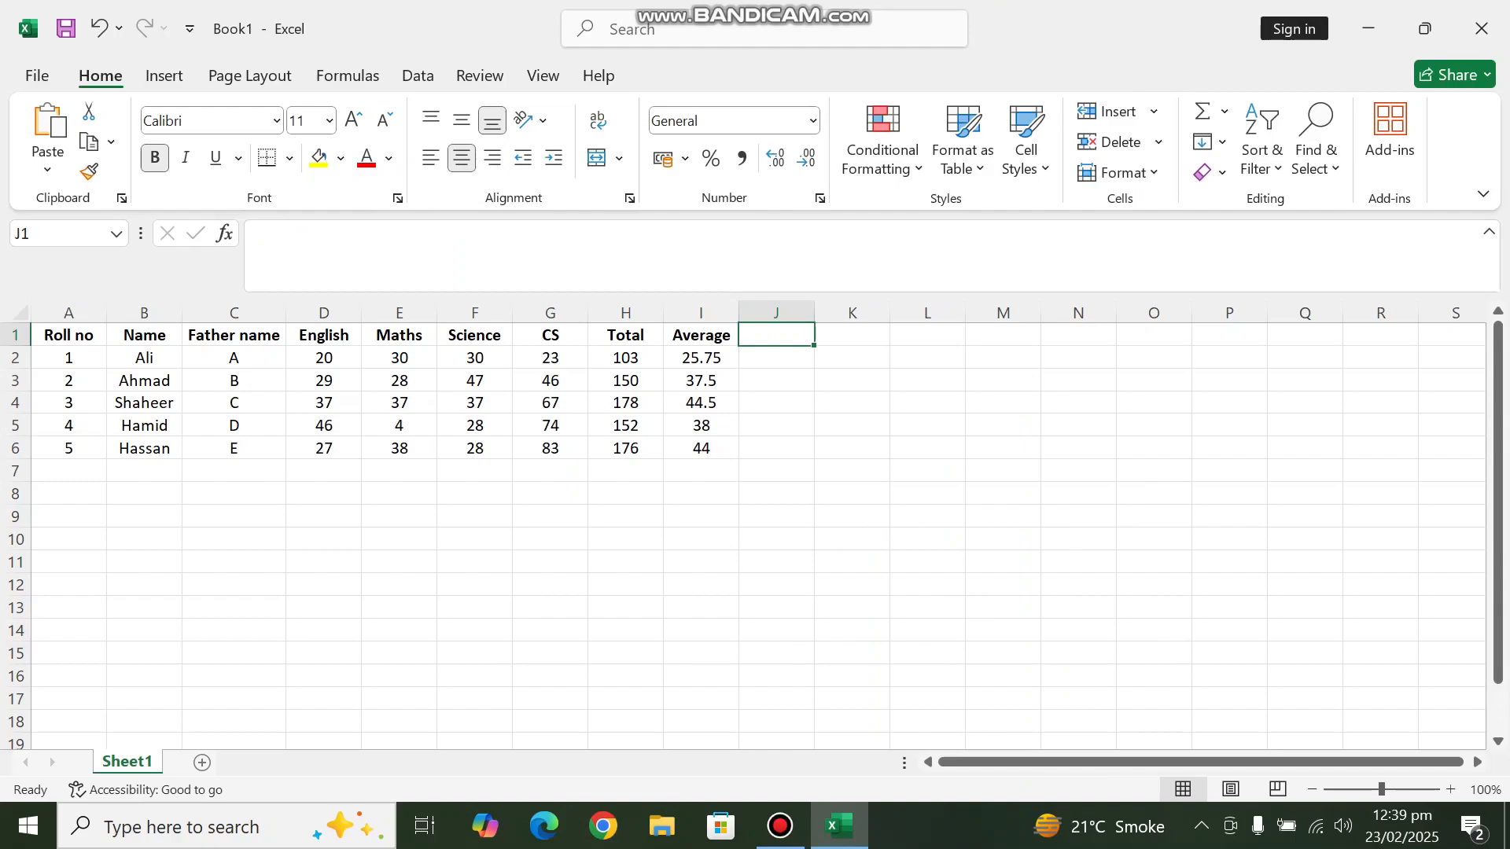
{"action": "type", "text": "Perce"}
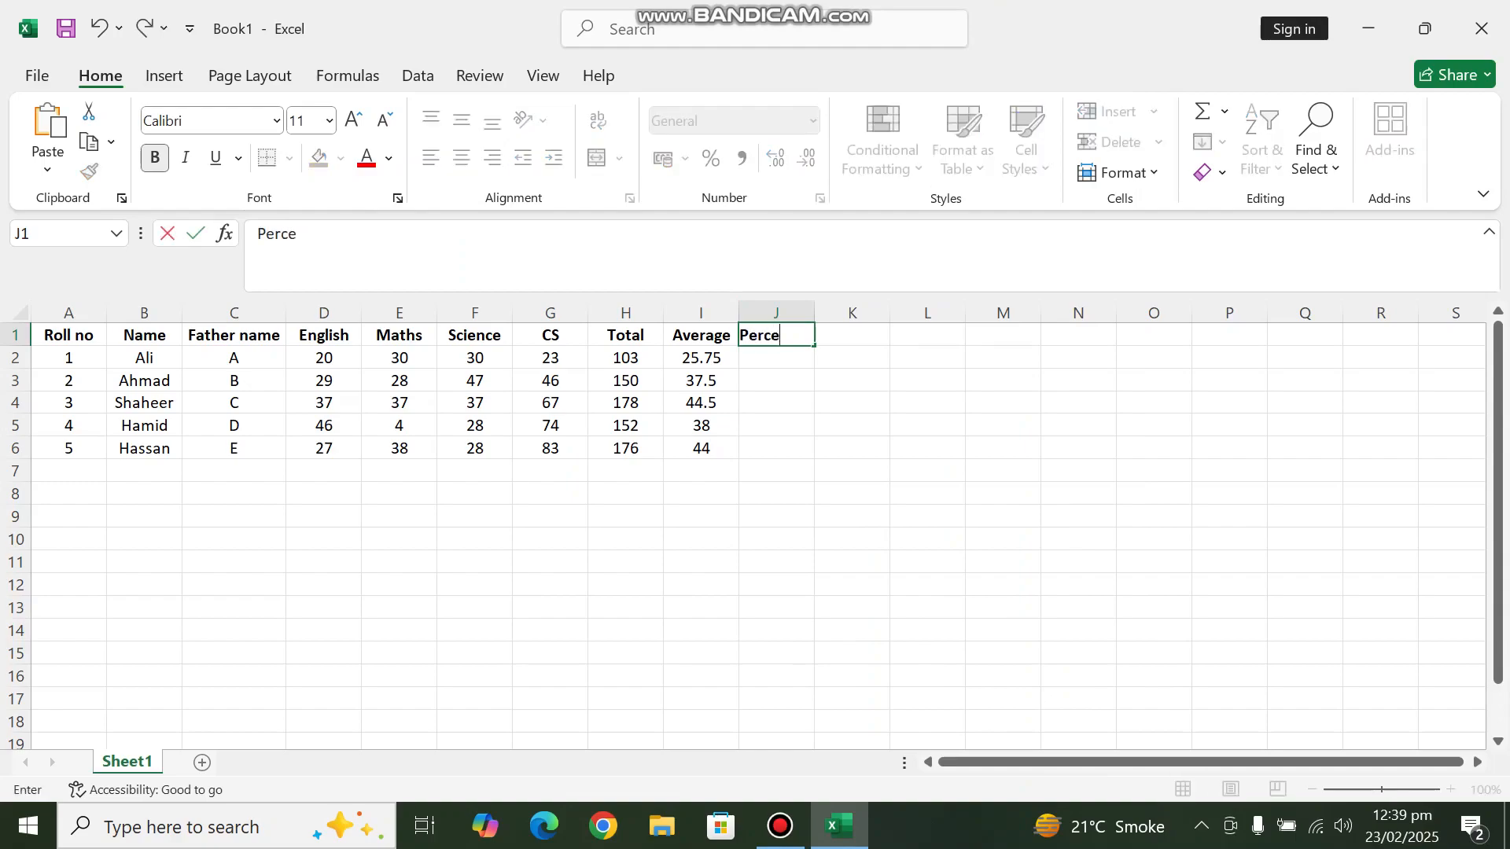
{"action": "type", "text": "ntage"}
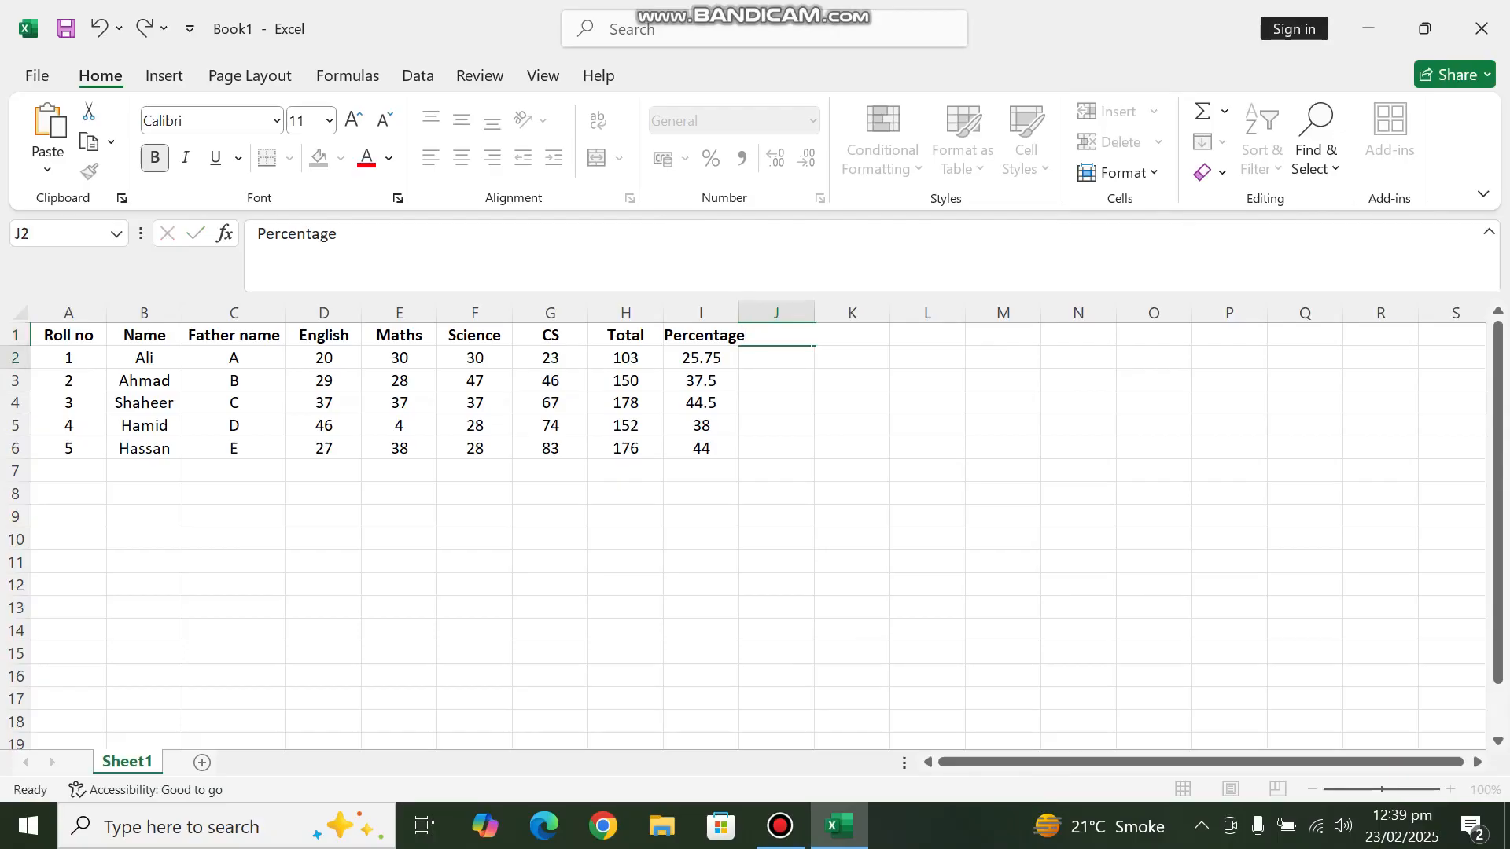
{"action": "key", "text": "Return"}
{"action": "left_click_drag", "start_coordinate": [814, 313], "coordinate": [823, 313]}
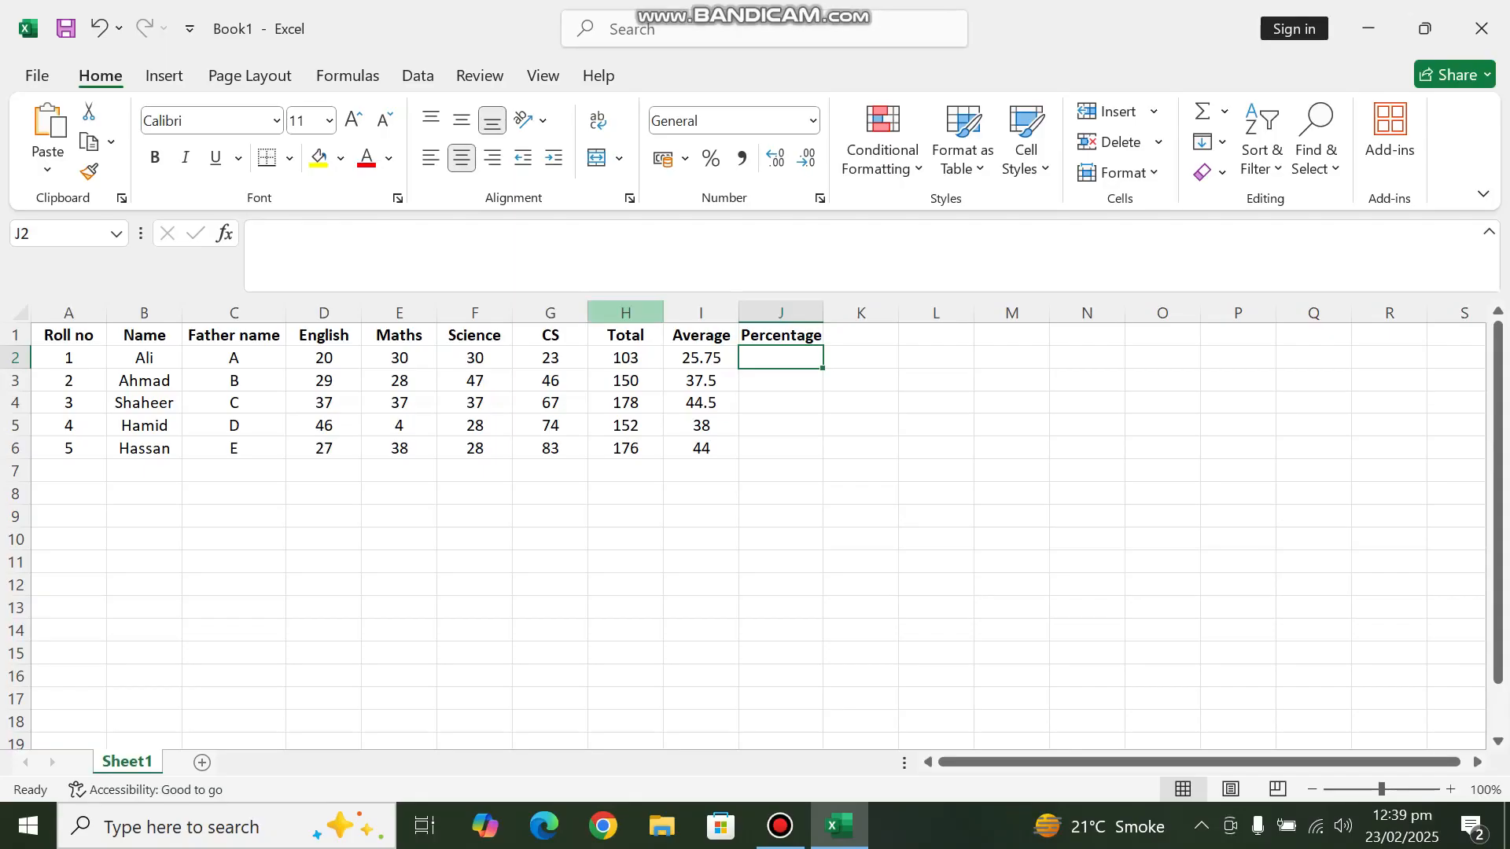
Rename the Total header in cell H1 to Ob.Total.
{"action": "left_click", "coordinate": [625, 335]}
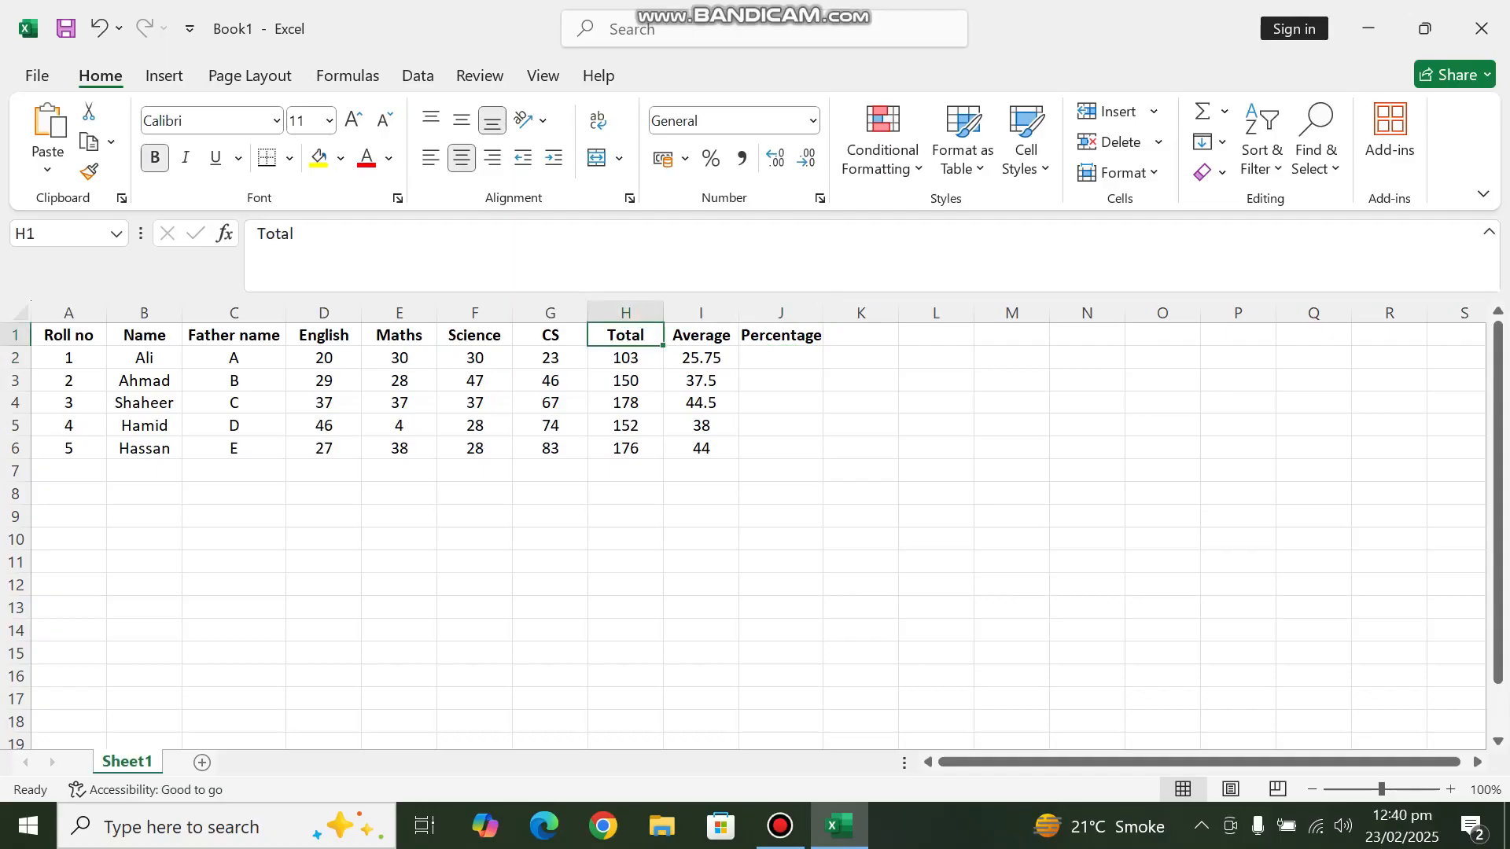
{"action": "double_click", "coordinate": [613, 335]}
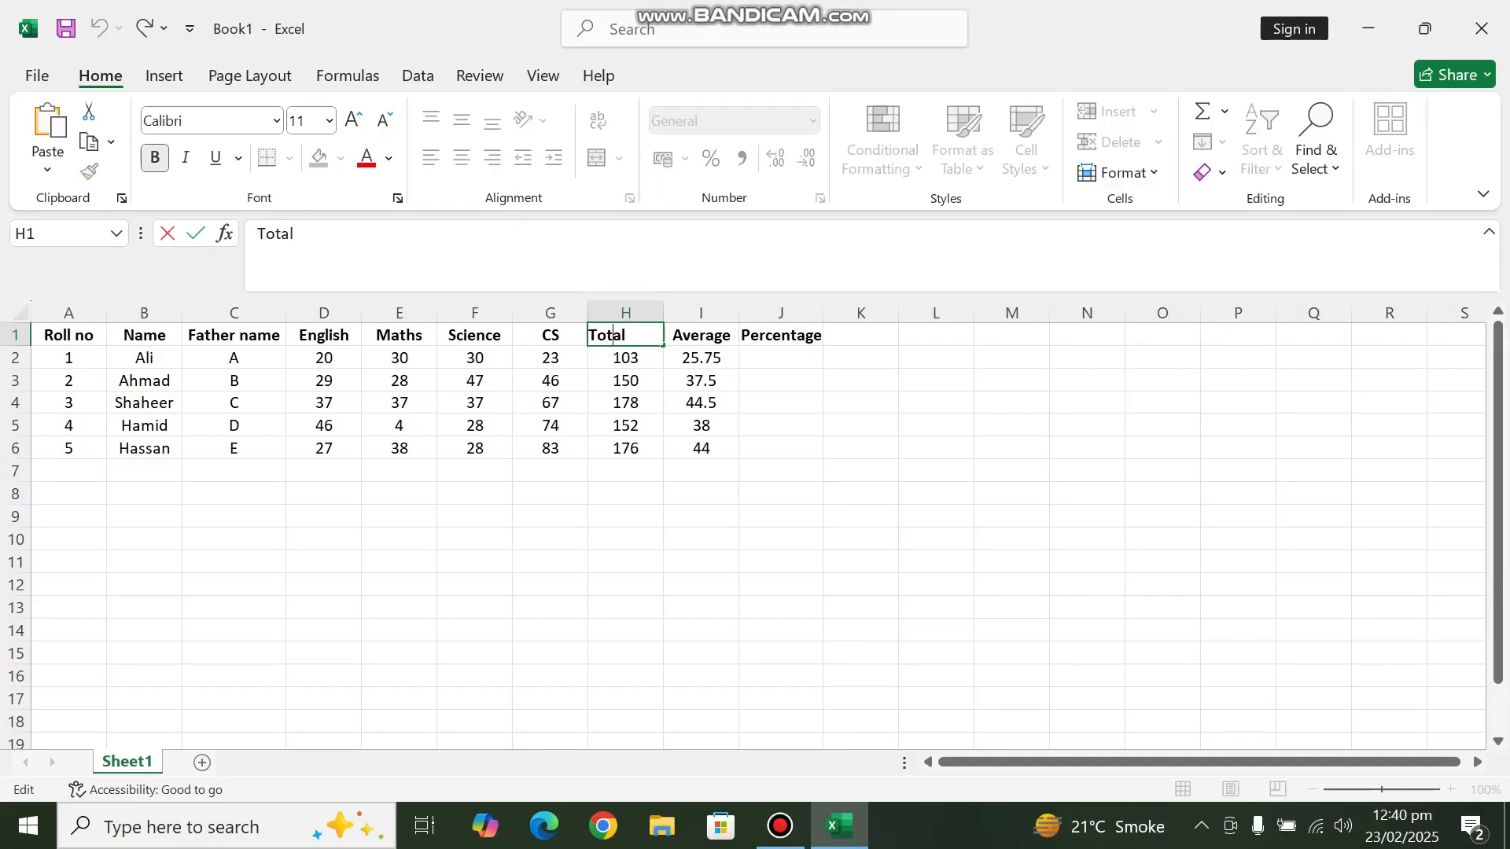
{"action": "type", "text": "Ob."}
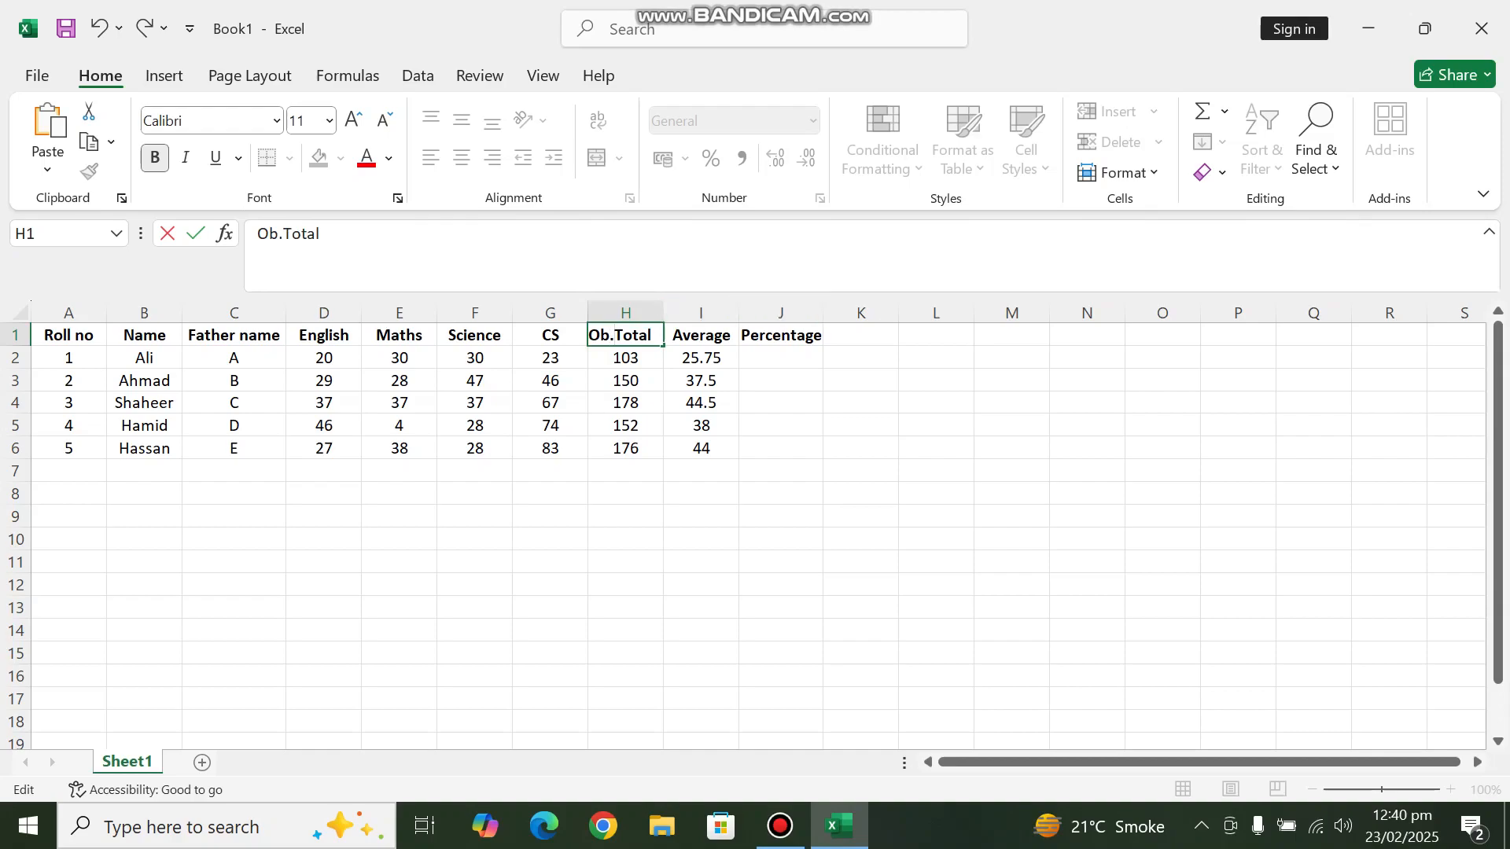
Add a new header Total in cell K1 for the maximum marks.
{"action": "left_click", "coordinate": [861, 335]}
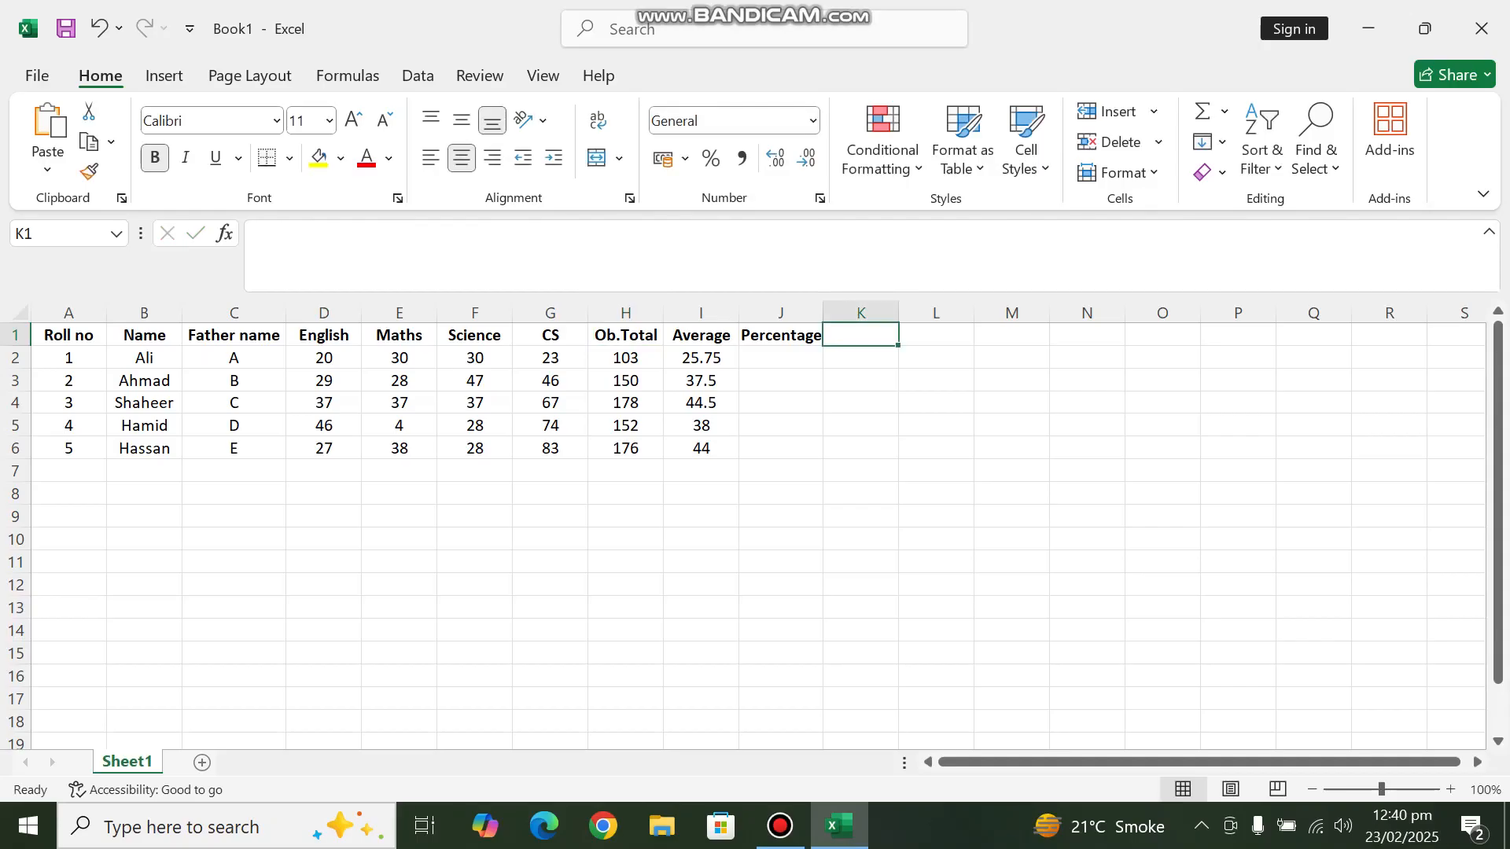
{"action": "key", "text": "BackSpace"}
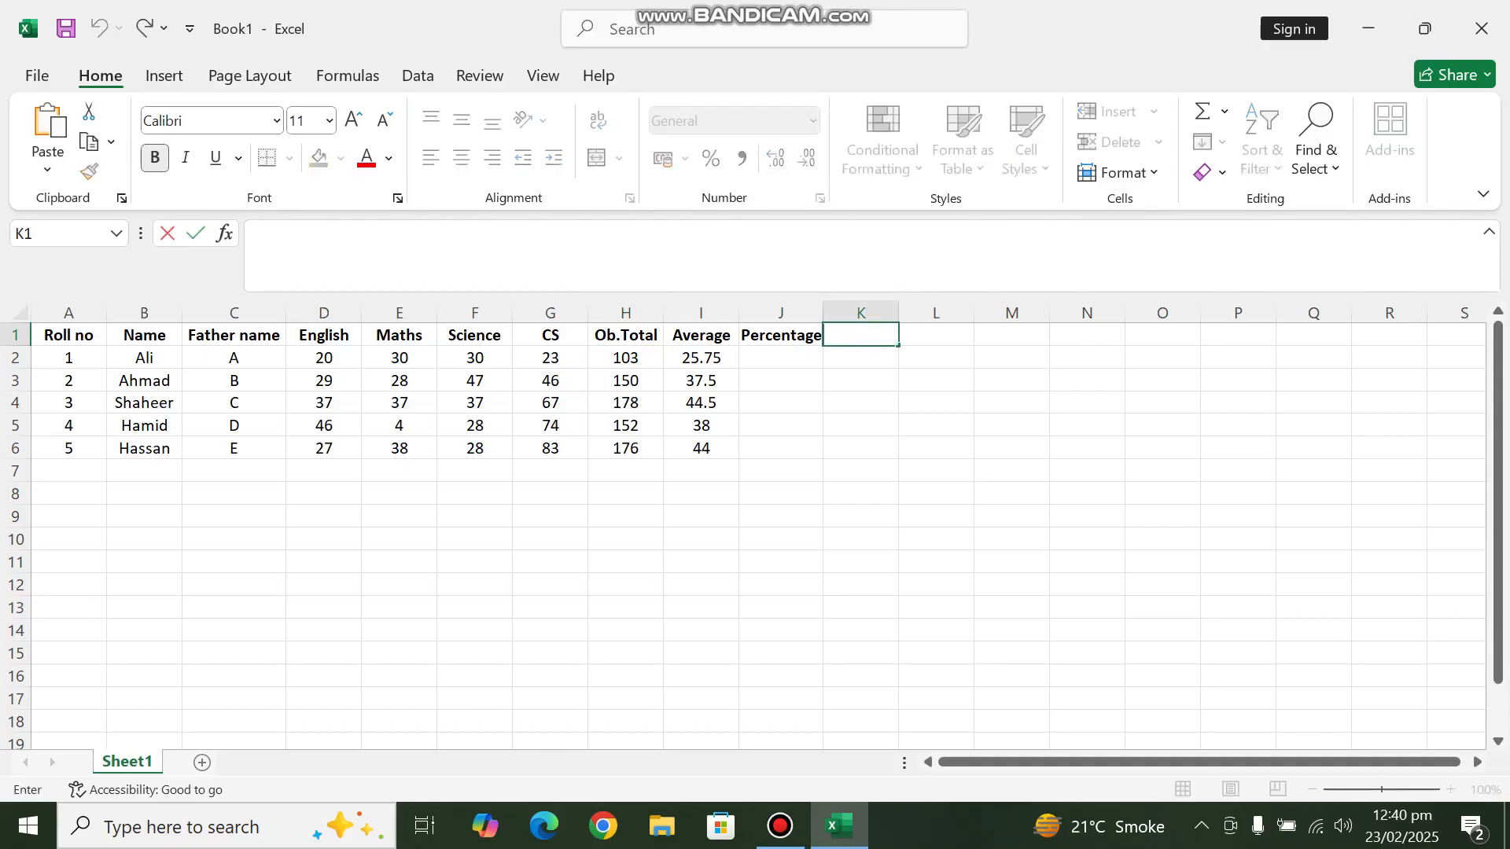
{"action": "key", "text": "F2"}
{"action": "type", "text": "Total"}
{"action": "key", "text": "Return"}
Enter 100 in cell K2, move it to K5 and fill it down into K6.
{"action": "type", "text": "100"}
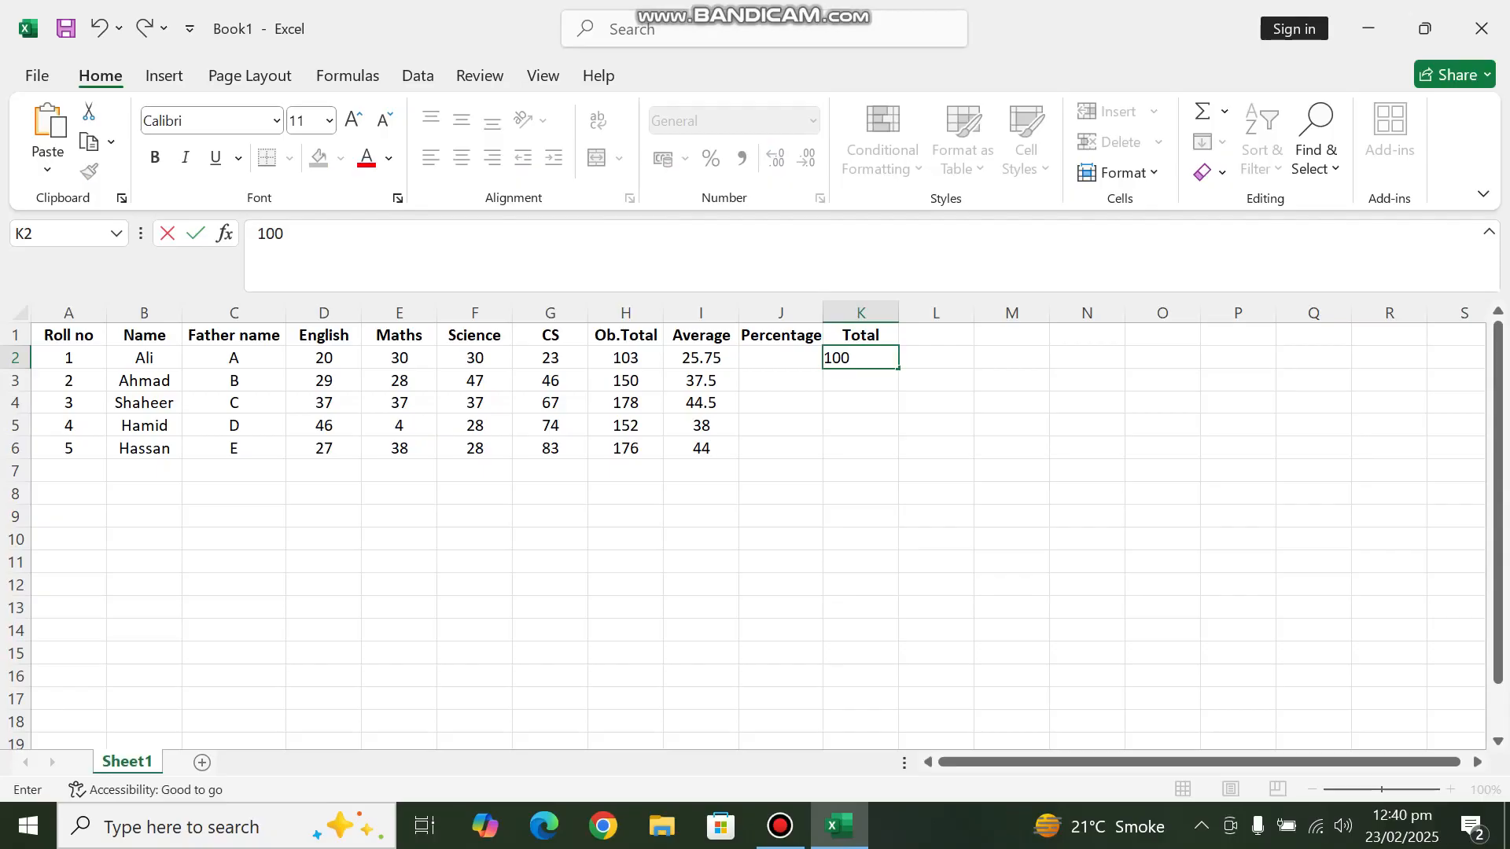
{"action": "key", "text": "F2"}
{"action": "key", "text": "Return"}
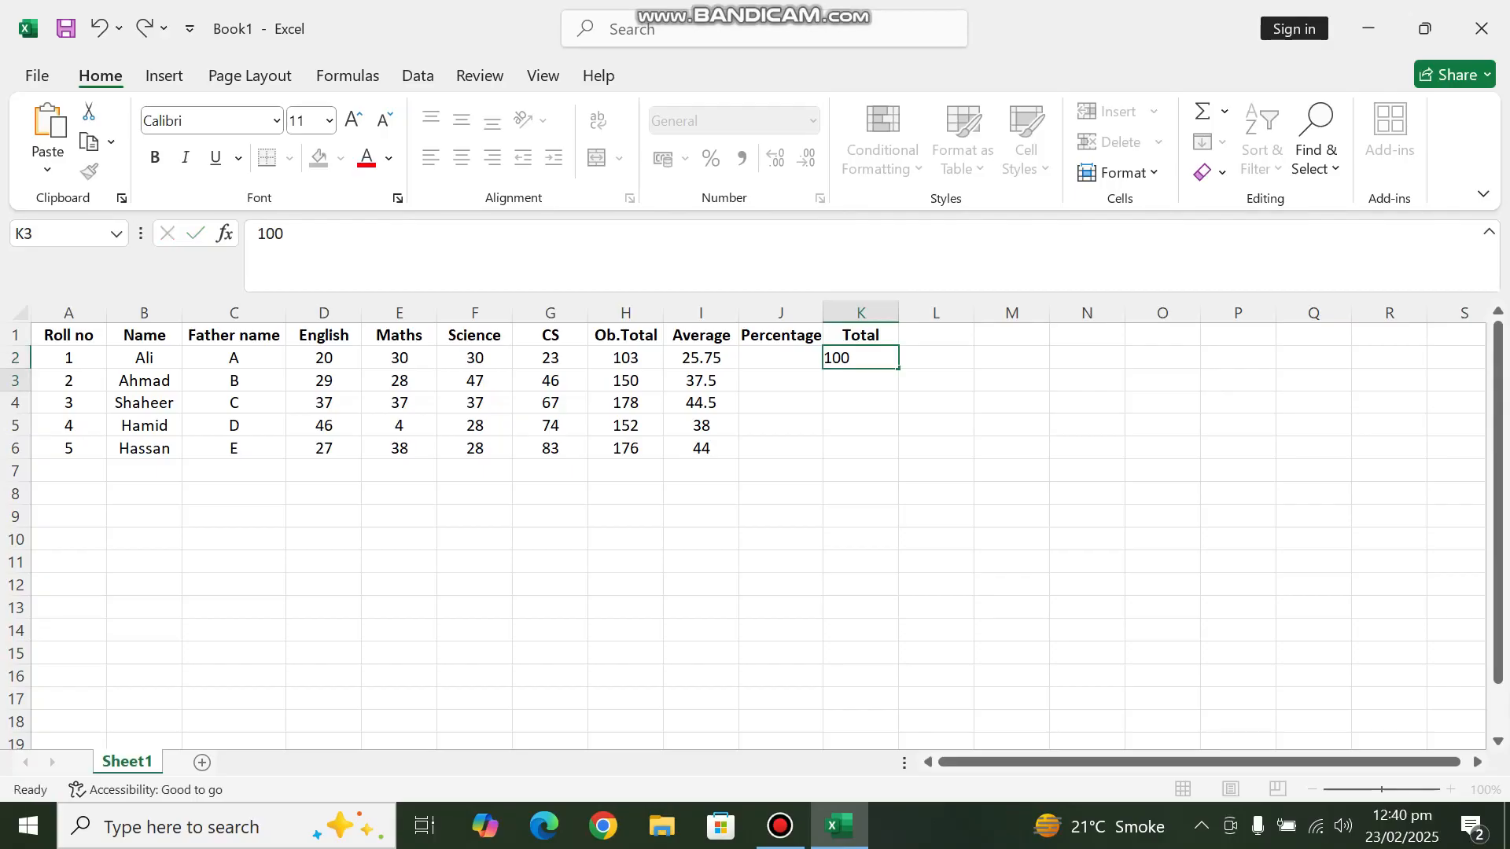
{"action": "left_click", "coordinate": [861, 359]}
{"action": "left_click_drag", "start_coordinate": [889, 362], "coordinate": [899, 448]}
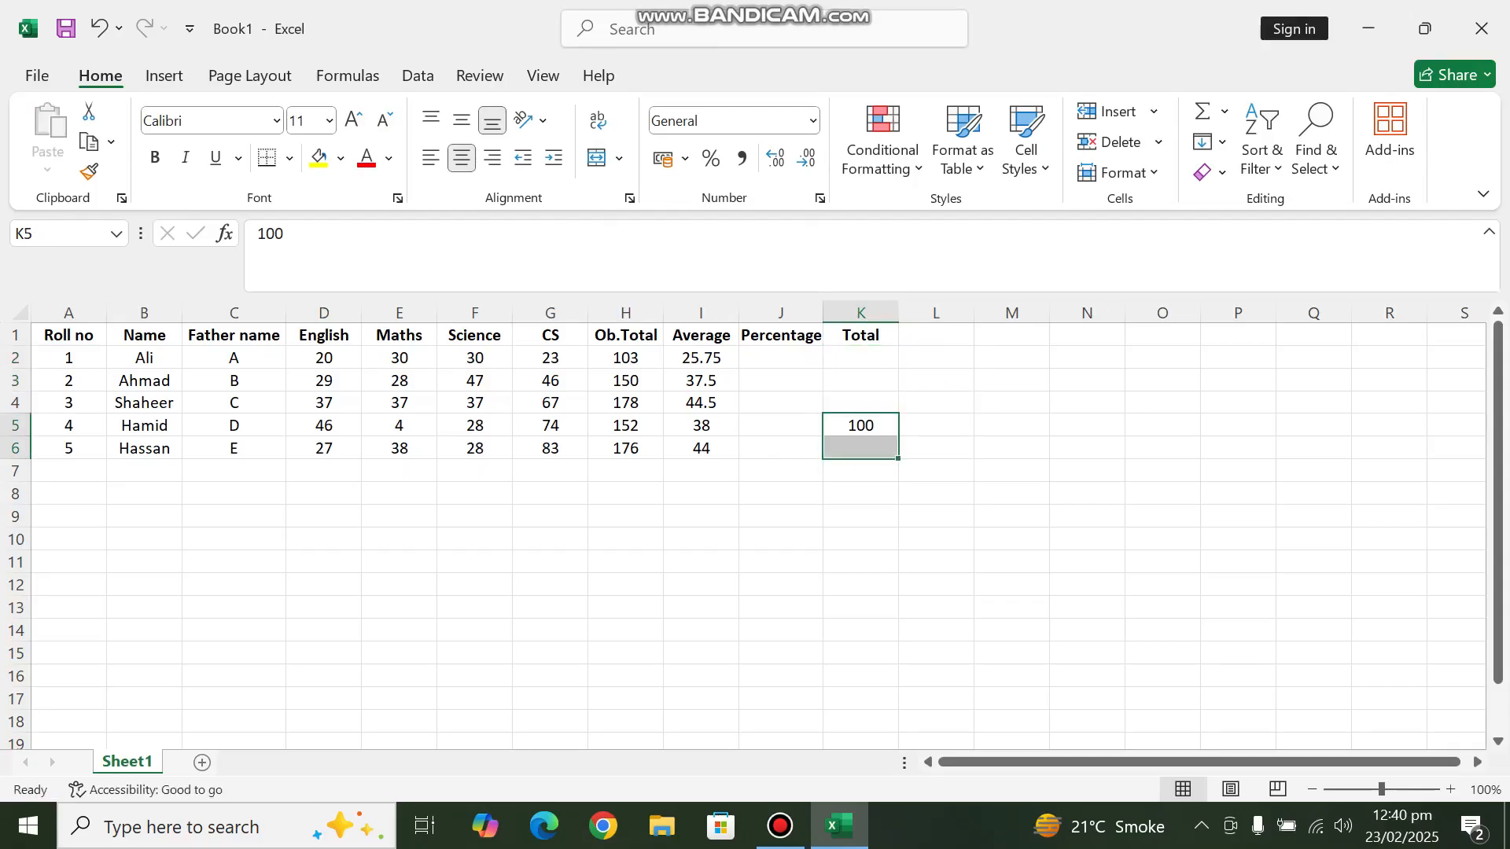
{"action": "left_click", "coordinate": [861, 425]}
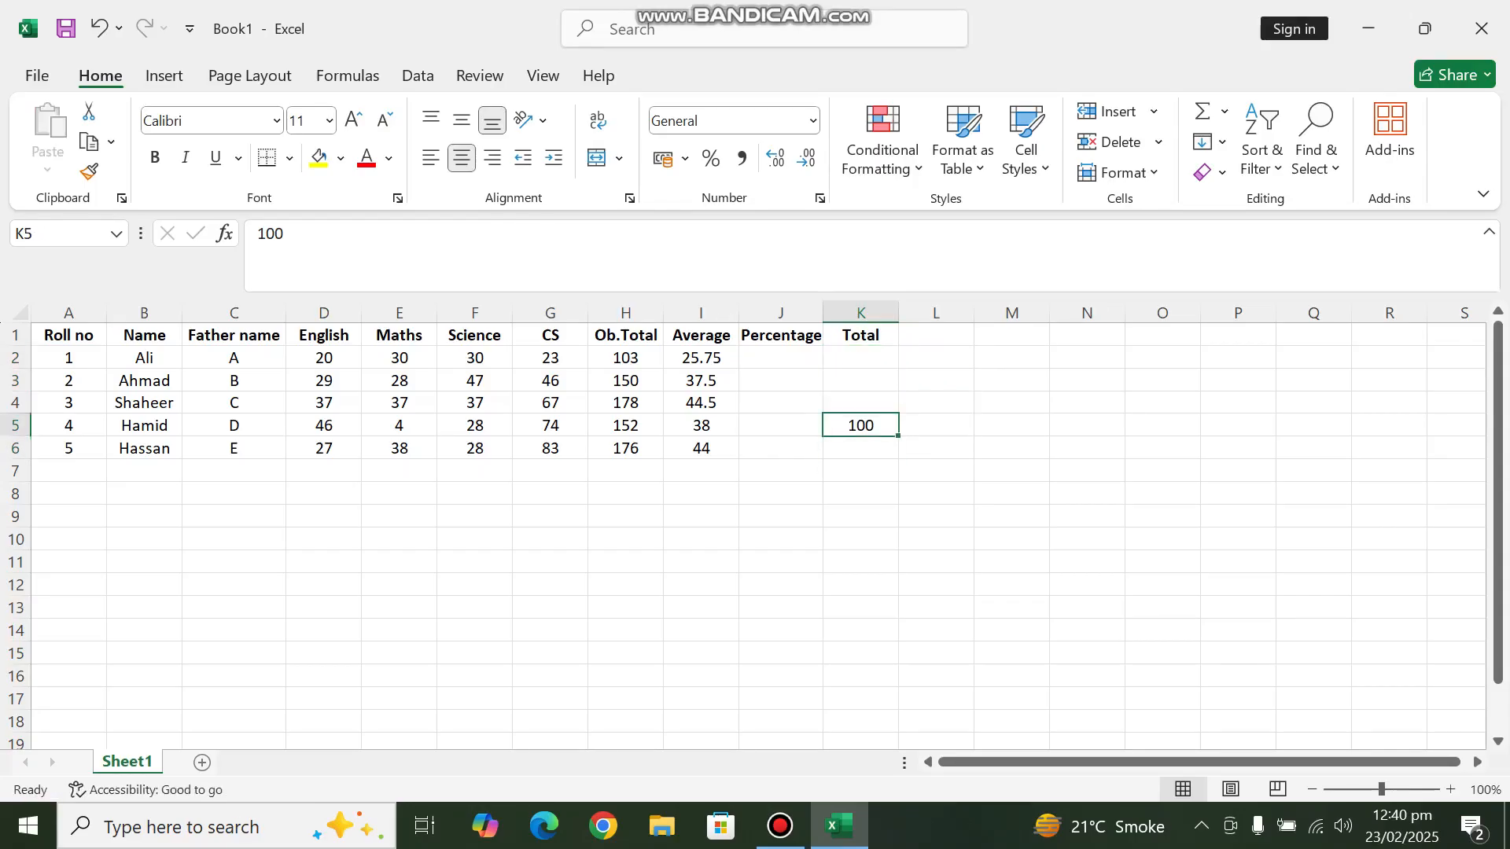
{"action": "left_click_drag", "start_coordinate": [899, 437], "coordinate": [900, 456]}
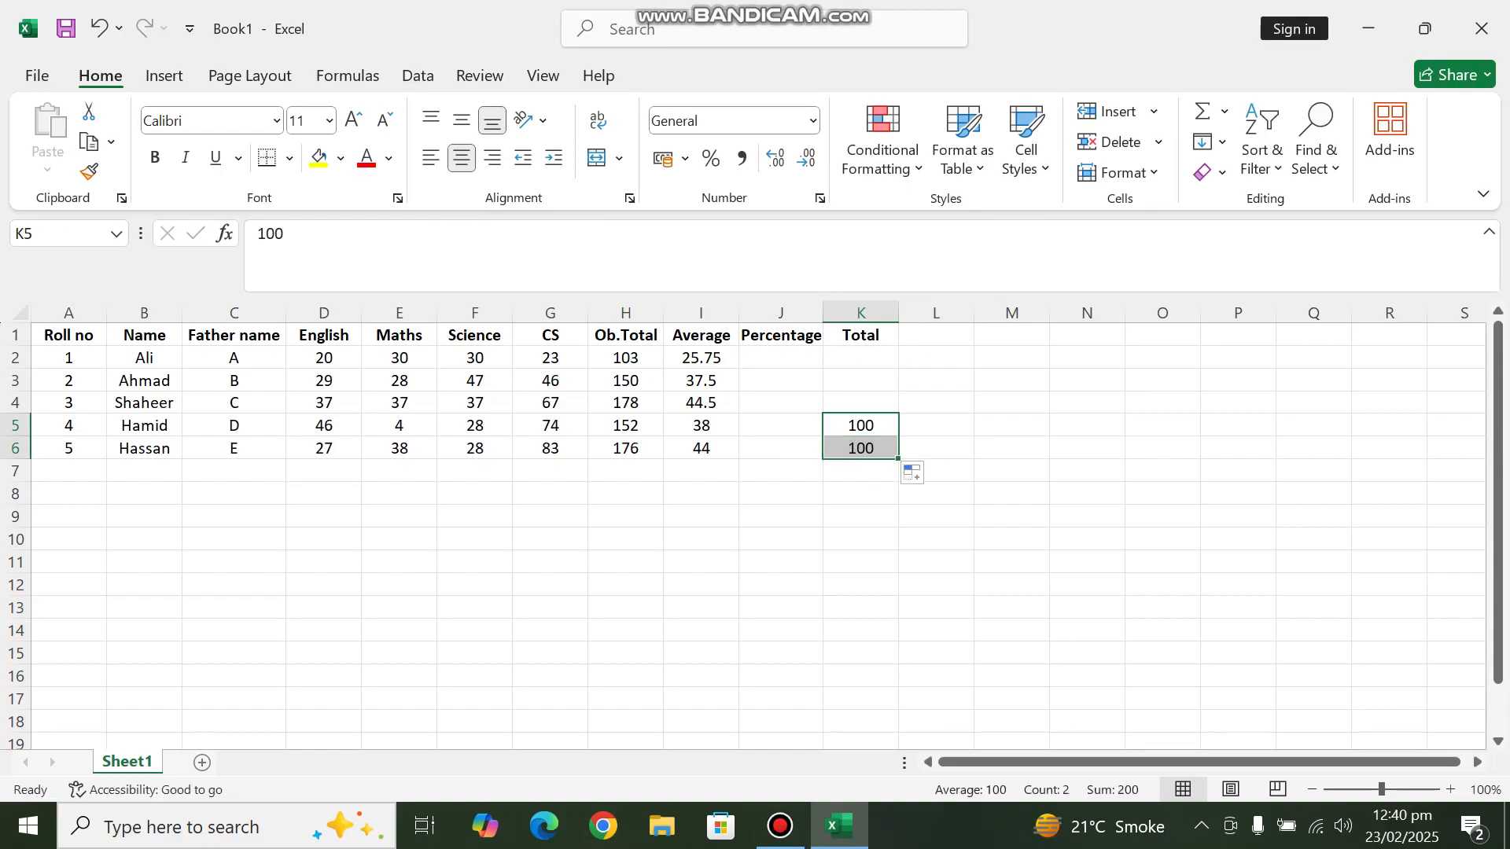
{"action": "left_click", "coordinate": [861, 403]}
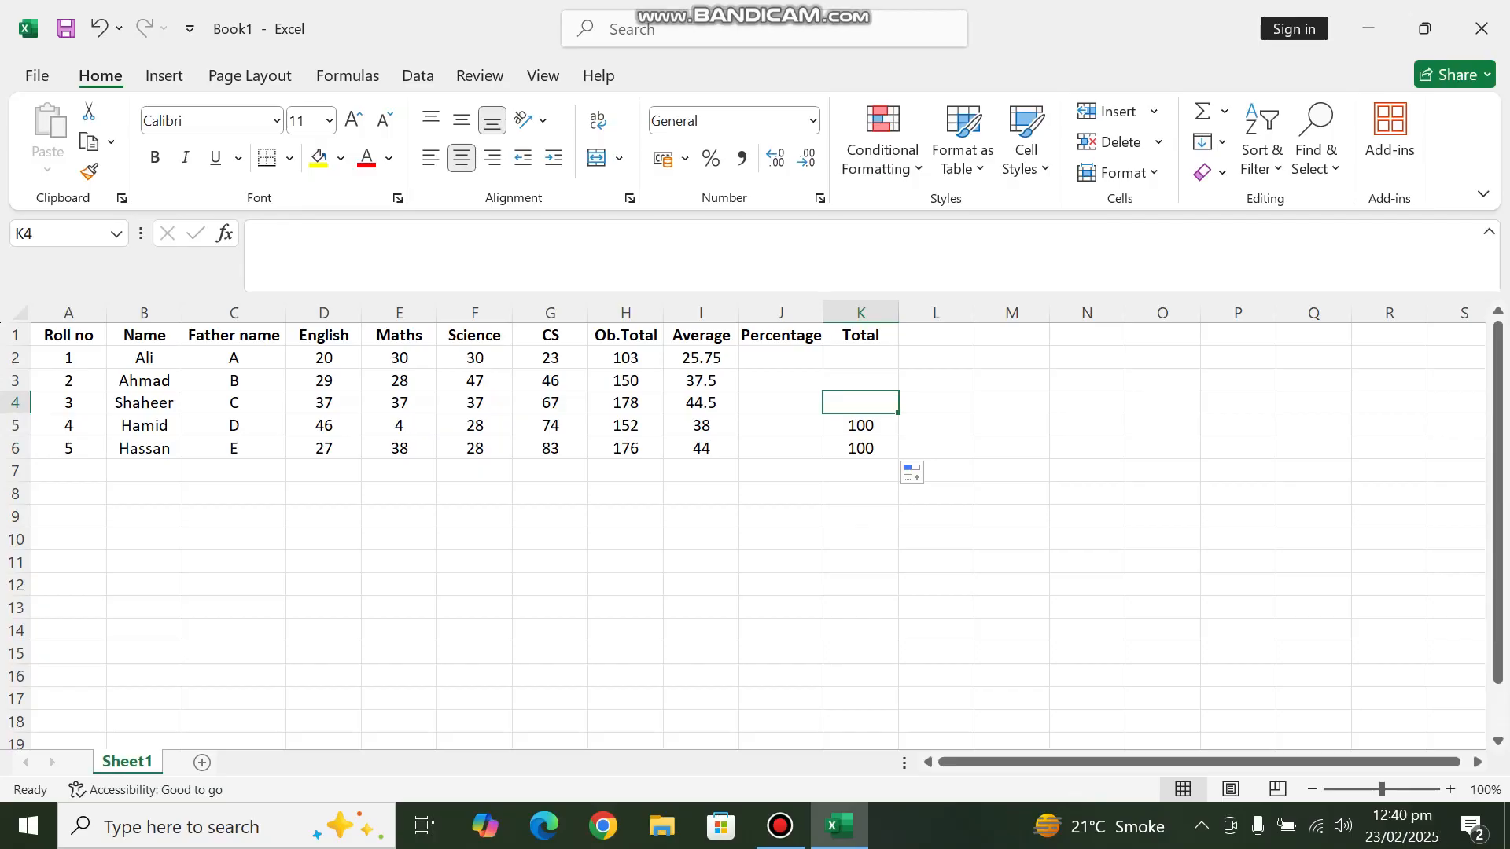
Enter 100 in cell K2 again and fill it down to K4 in the Total column.
{"action": "left_click", "coordinate": [861, 357]}
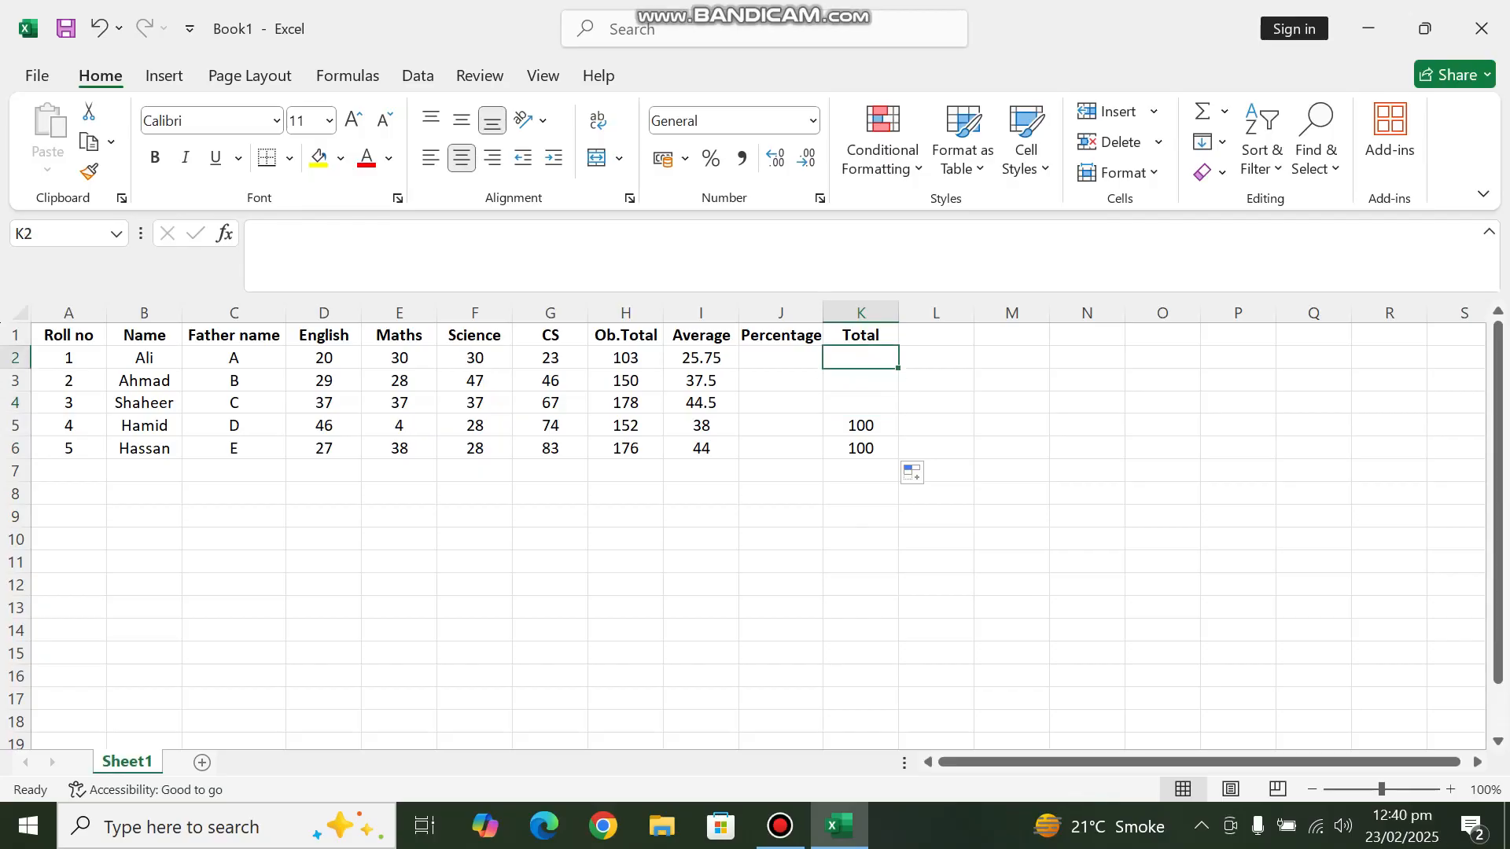
{"action": "type", "text": "100"}
{"action": "key", "text": "Return"}
{"action": "left_click", "coordinate": [861, 358]}
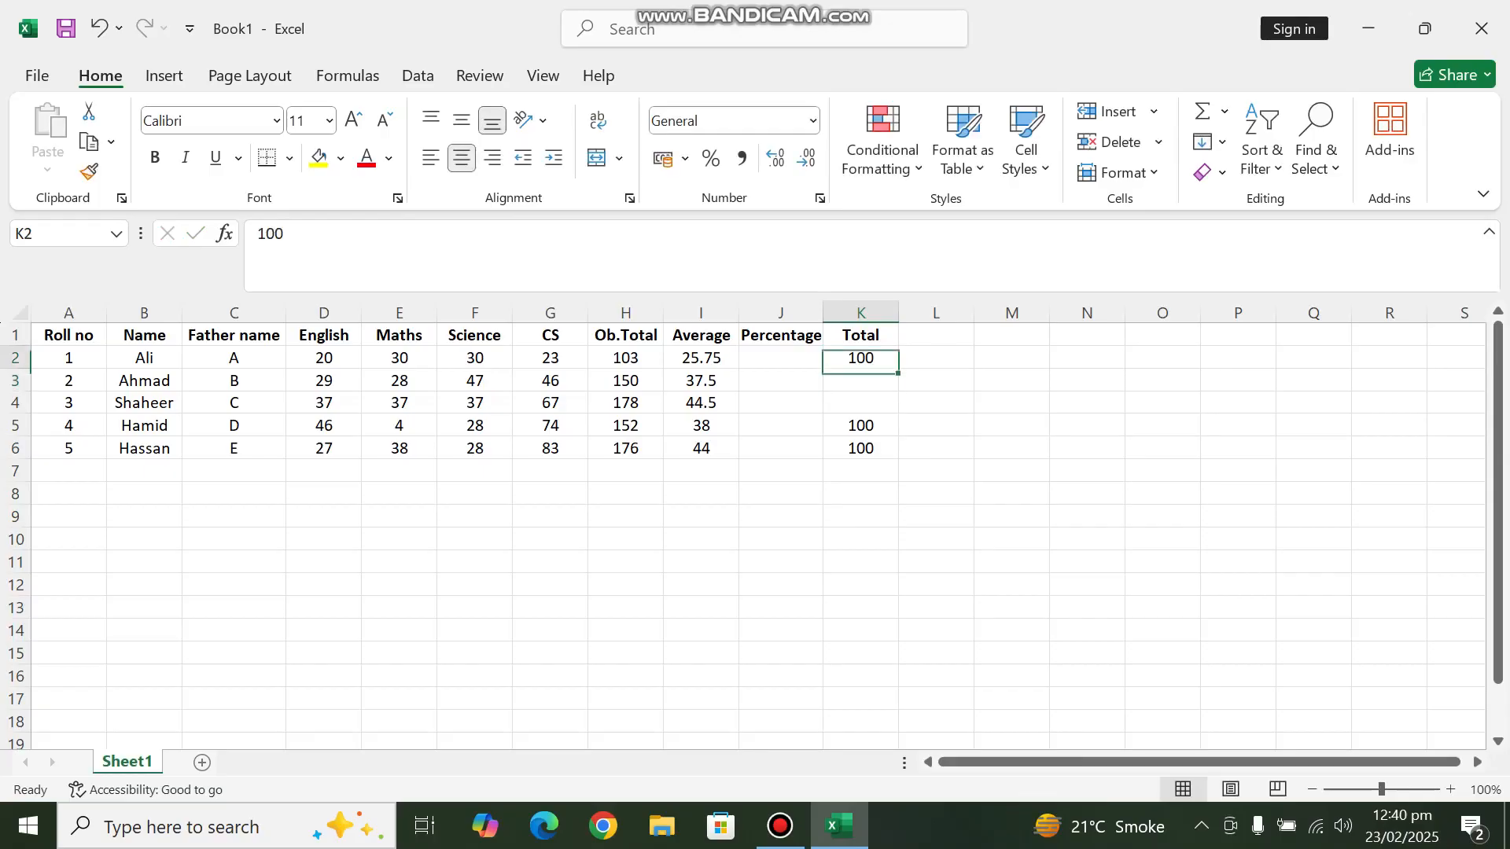
{"action": "left_click_drag", "start_coordinate": [898, 368], "coordinate": [905, 411]}
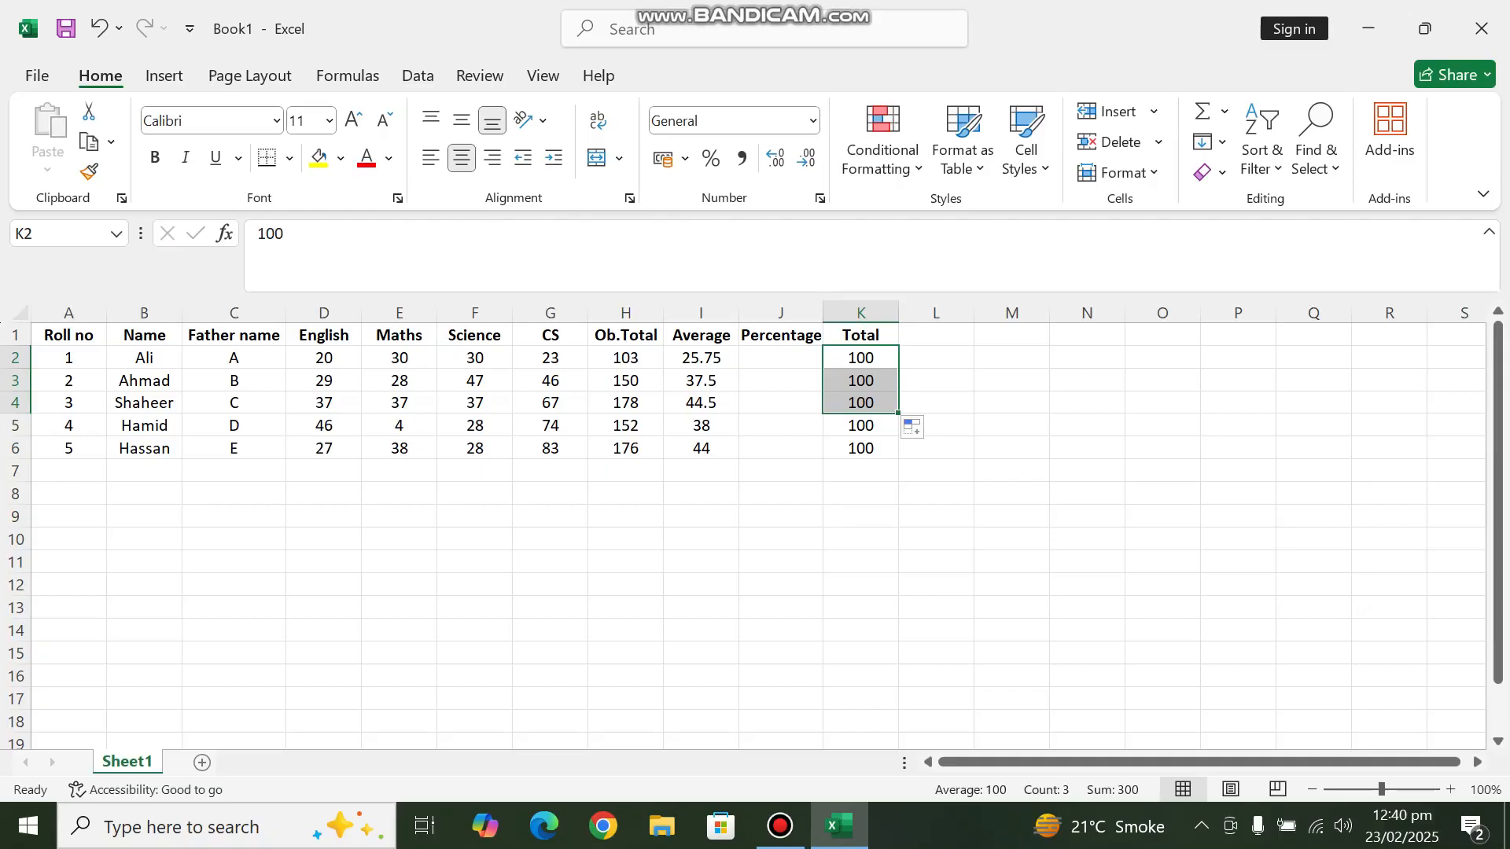
{"action": "left_click", "coordinate": [861, 493]}
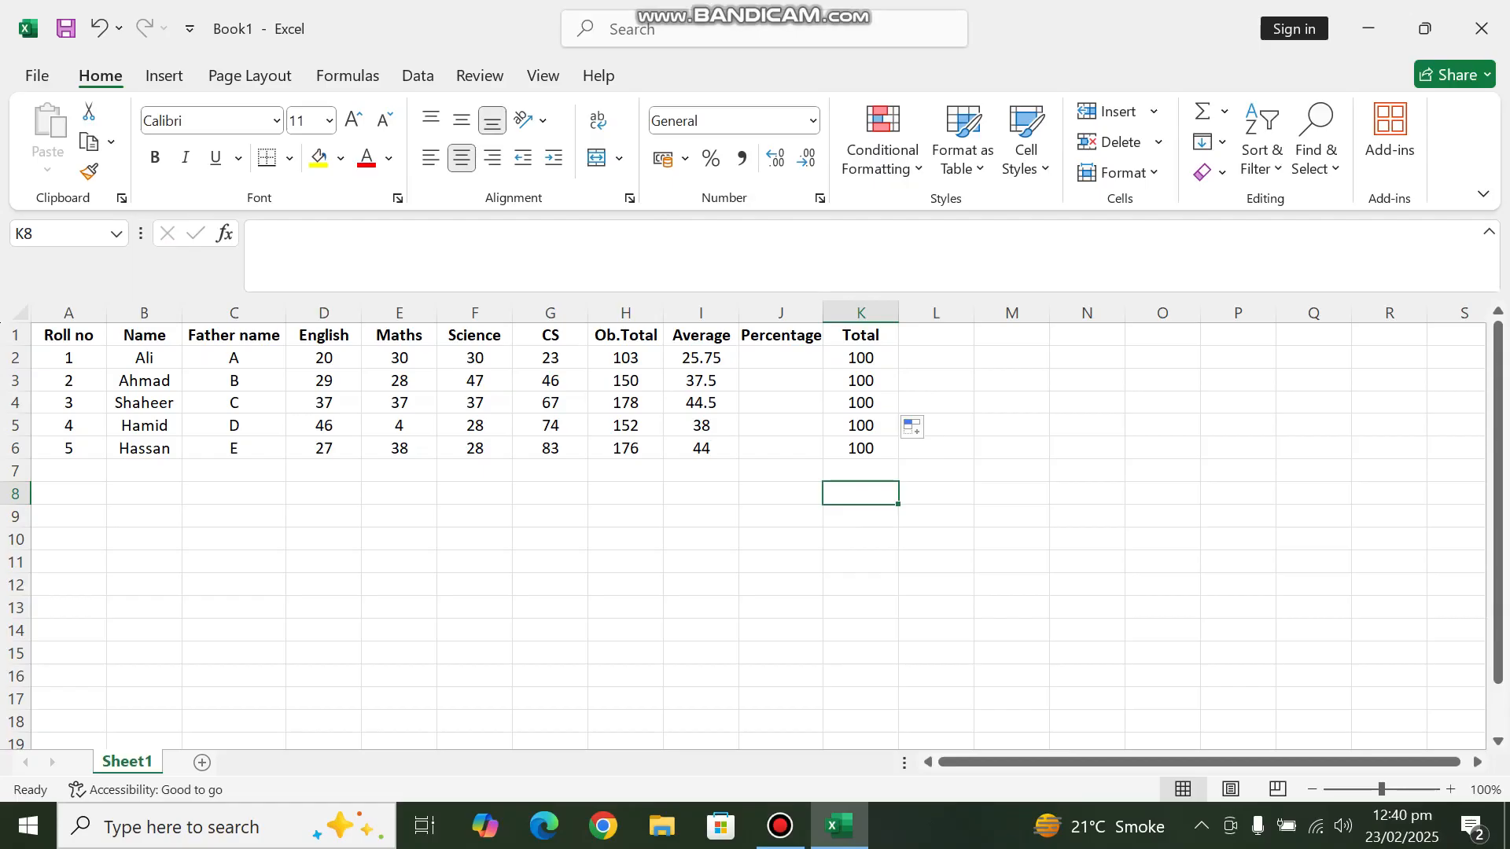
{"action": "left_click", "coordinate": [860, 448]}
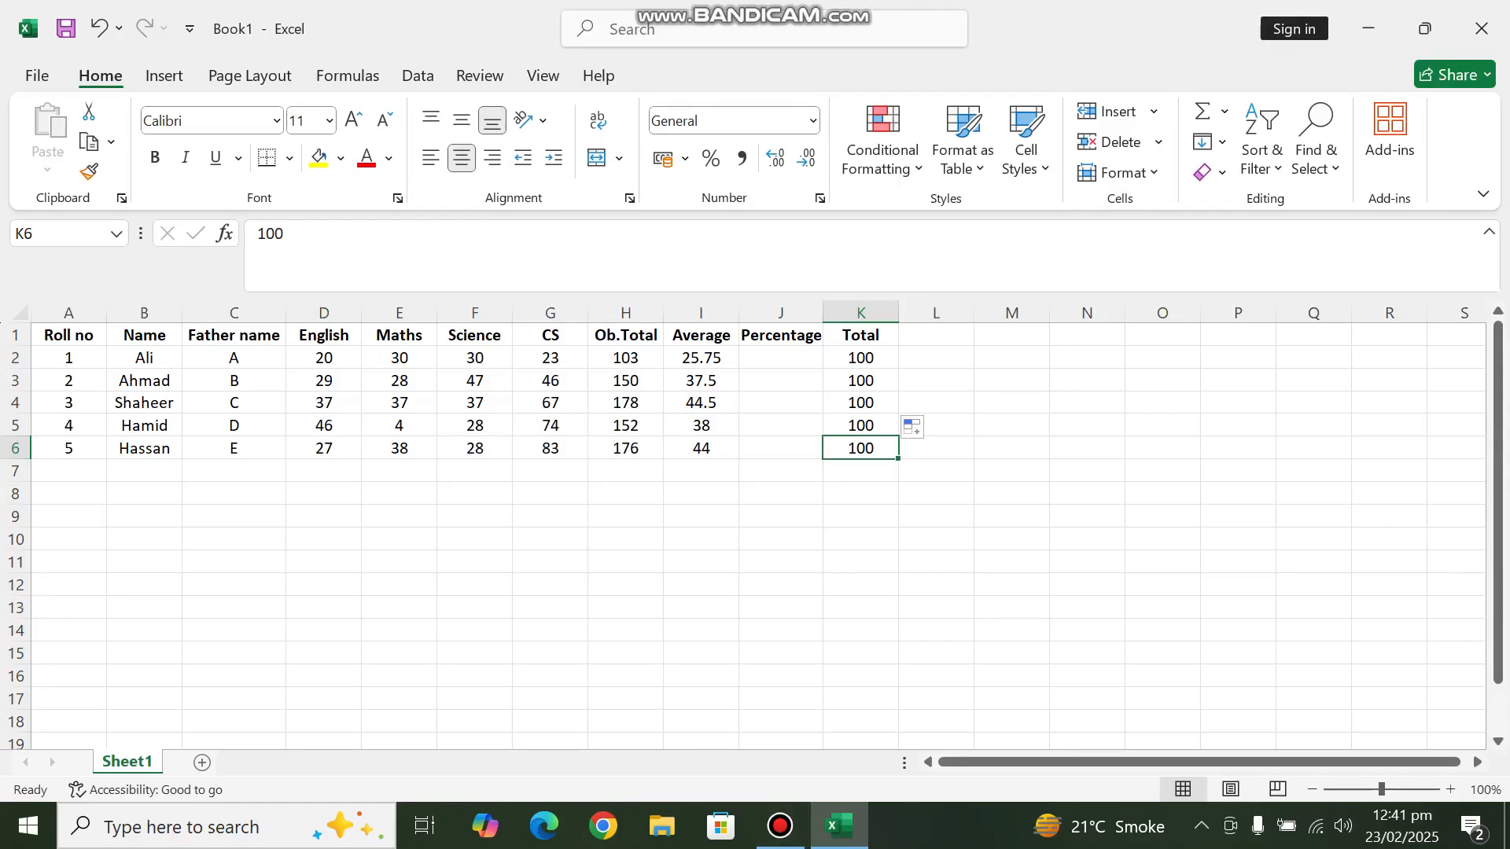
Change the total marks in K2 to 200 and fill that value down to K6.
{"action": "double_click", "coordinate": [860, 357]}
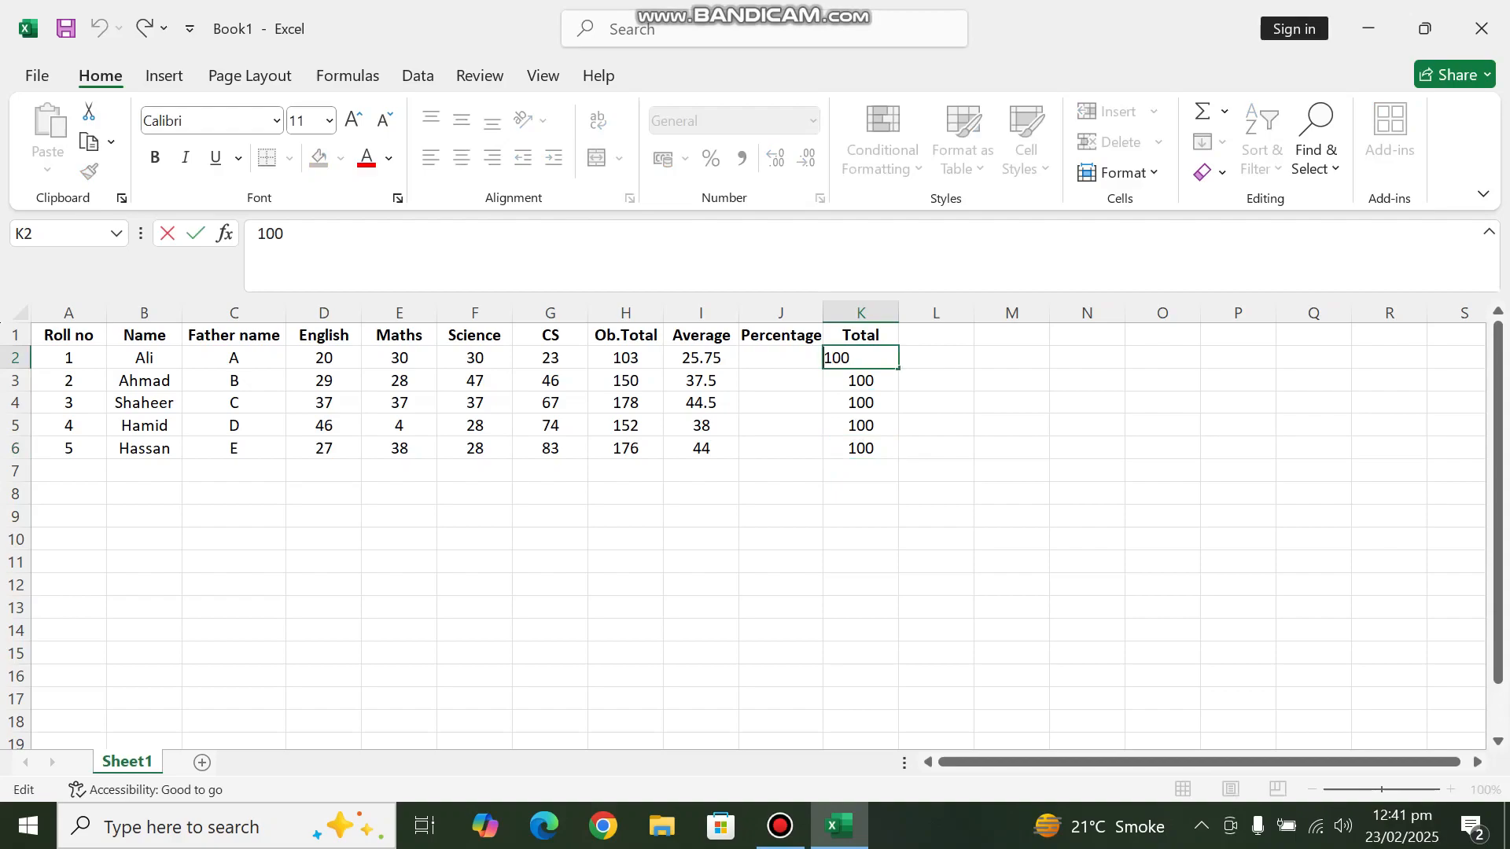
{"action": "key", "text": "BackSpace"}
{"action": "type", "text": "2"}
{"action": "key", "text": "Return"}
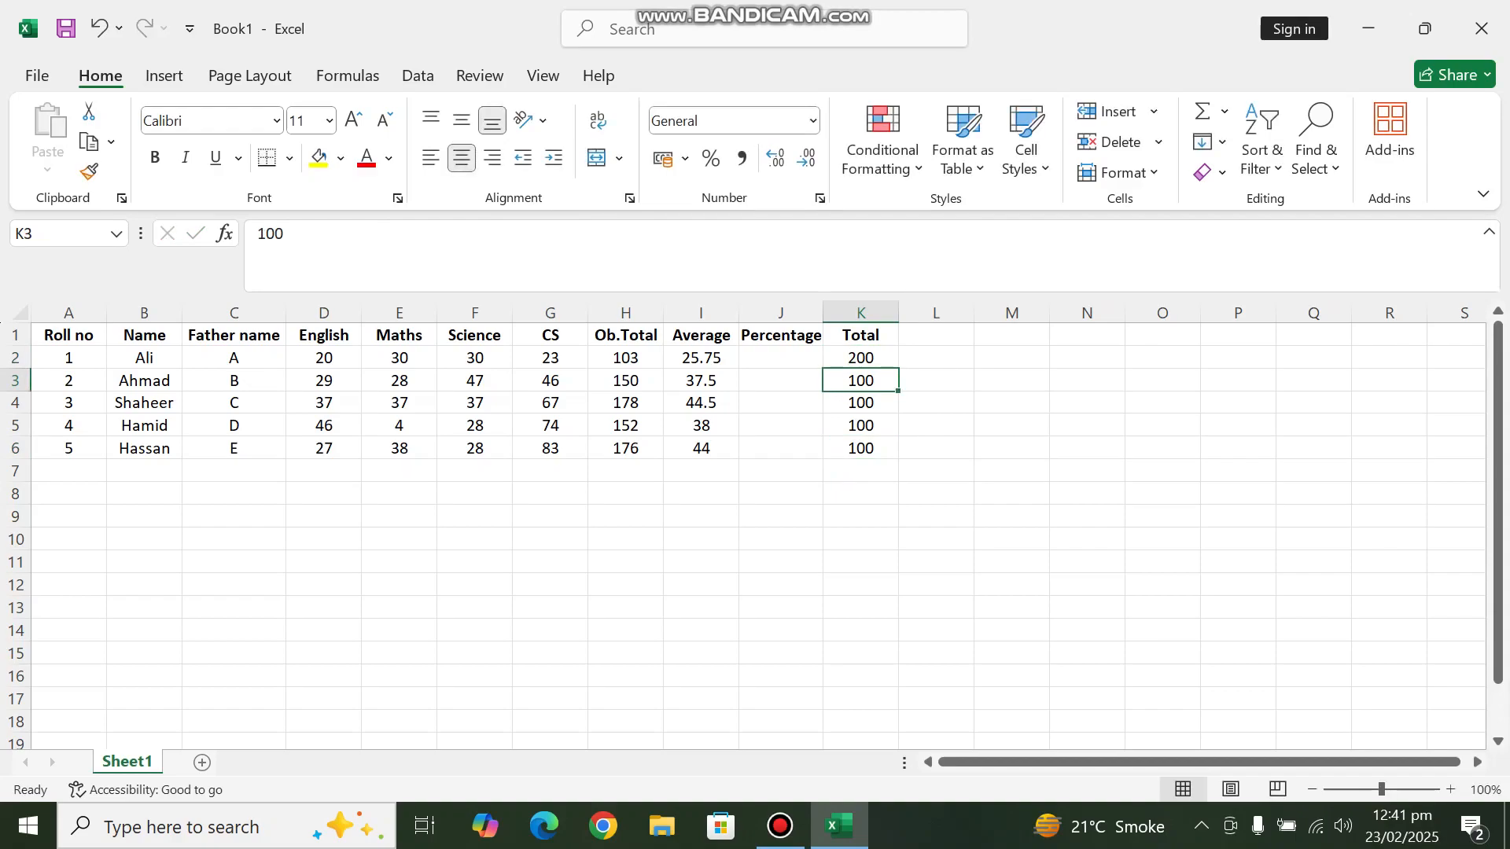
{"action": "left_click", "coordinate": [860, 358]}
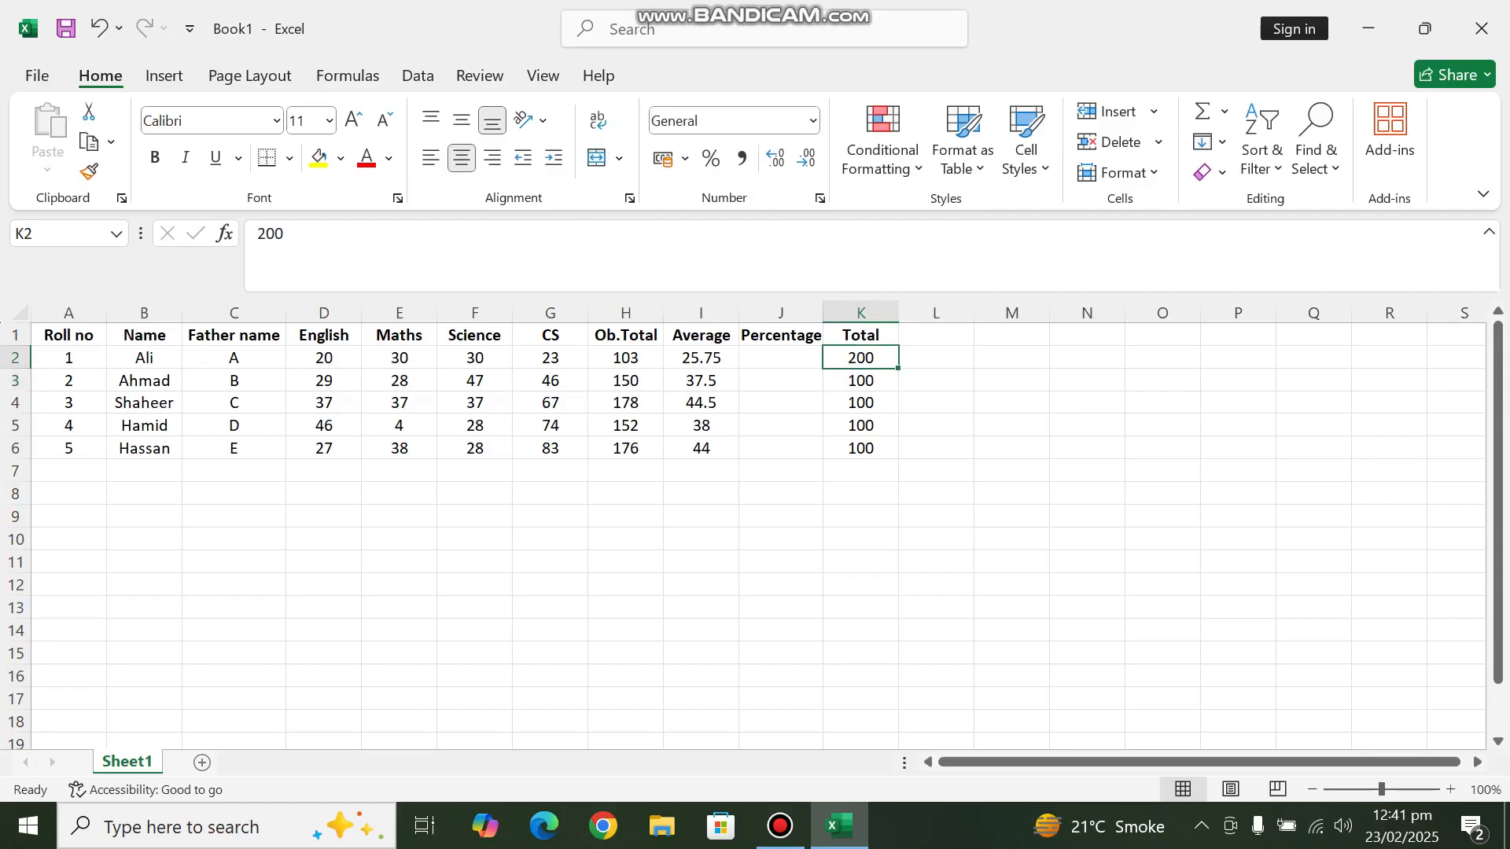
{"action": "left_click_drag", "start_coordinate": [897, 368], "coordinate": [888, 454]}
{"action": "left_click", "coordinate": [861, 494]}
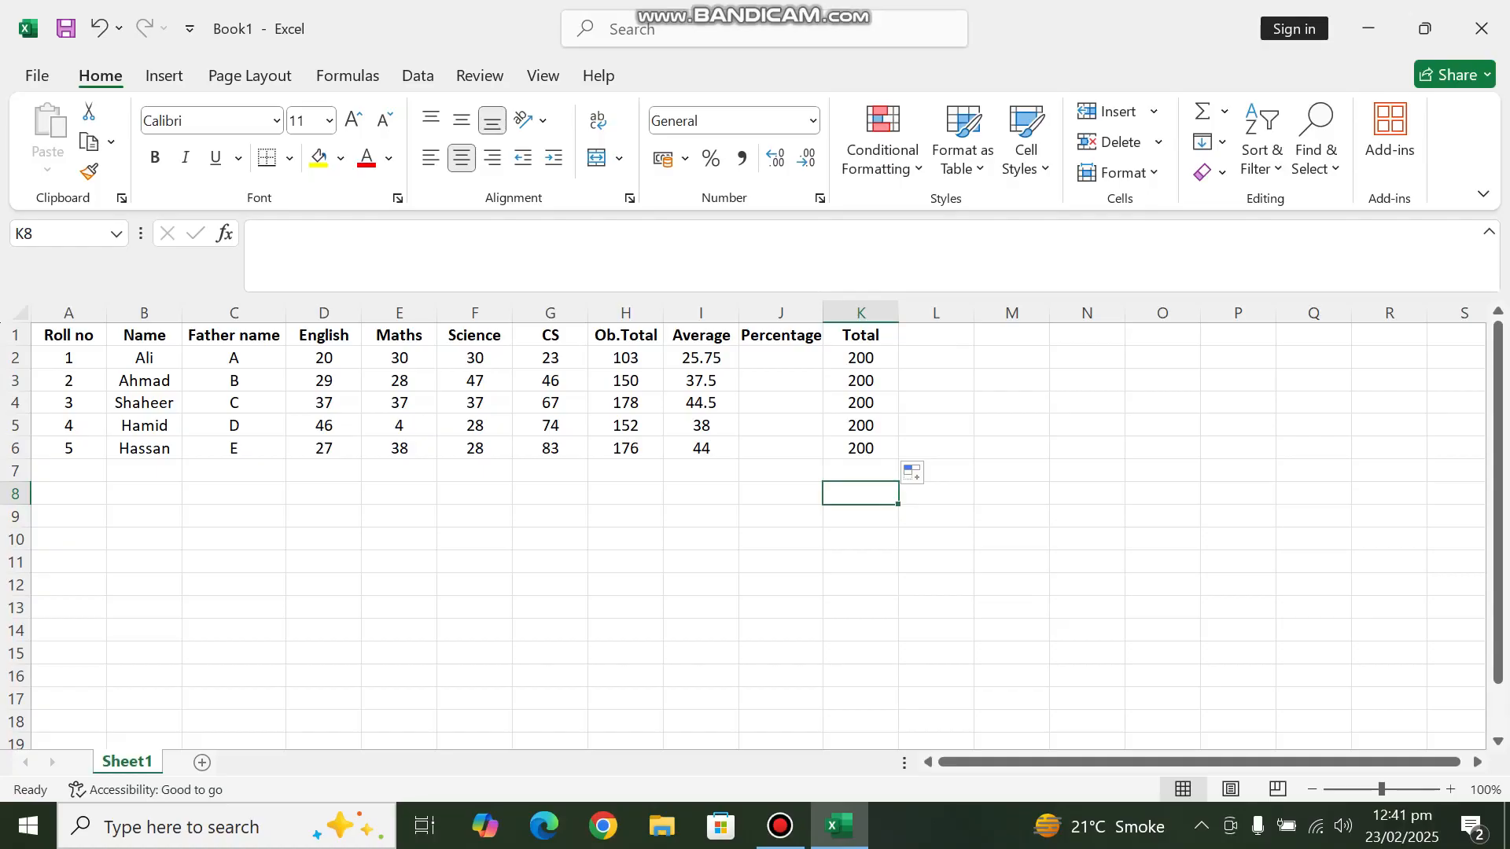
Calculate the first student's percentage in J2 with =(H2/K2)*100 and fill the formula down to J6.
{"action": "left_click", "coordinate": [781, 358]}
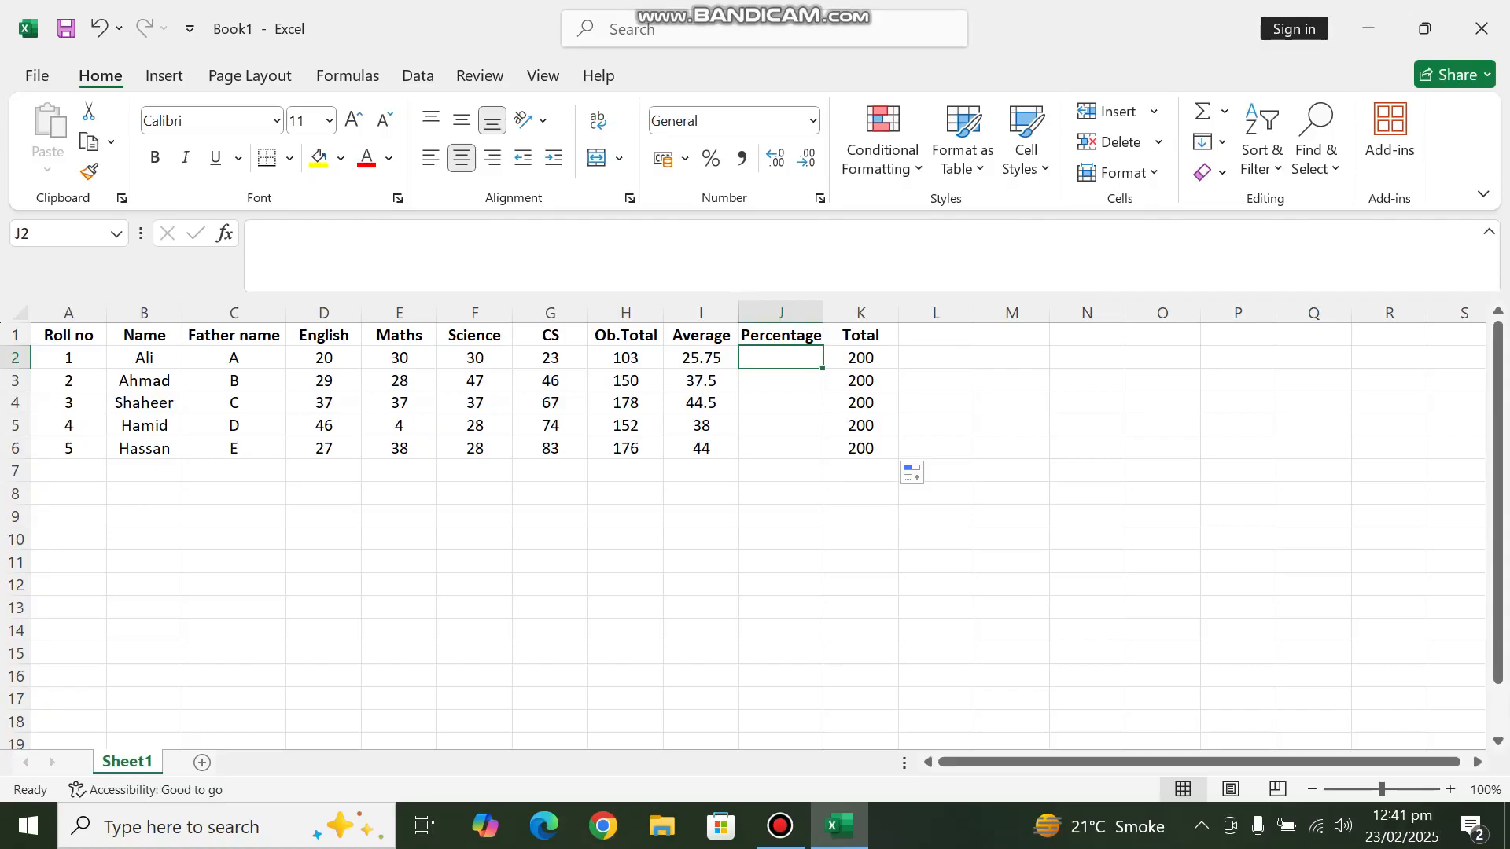
{"action": "type", "text": "="}
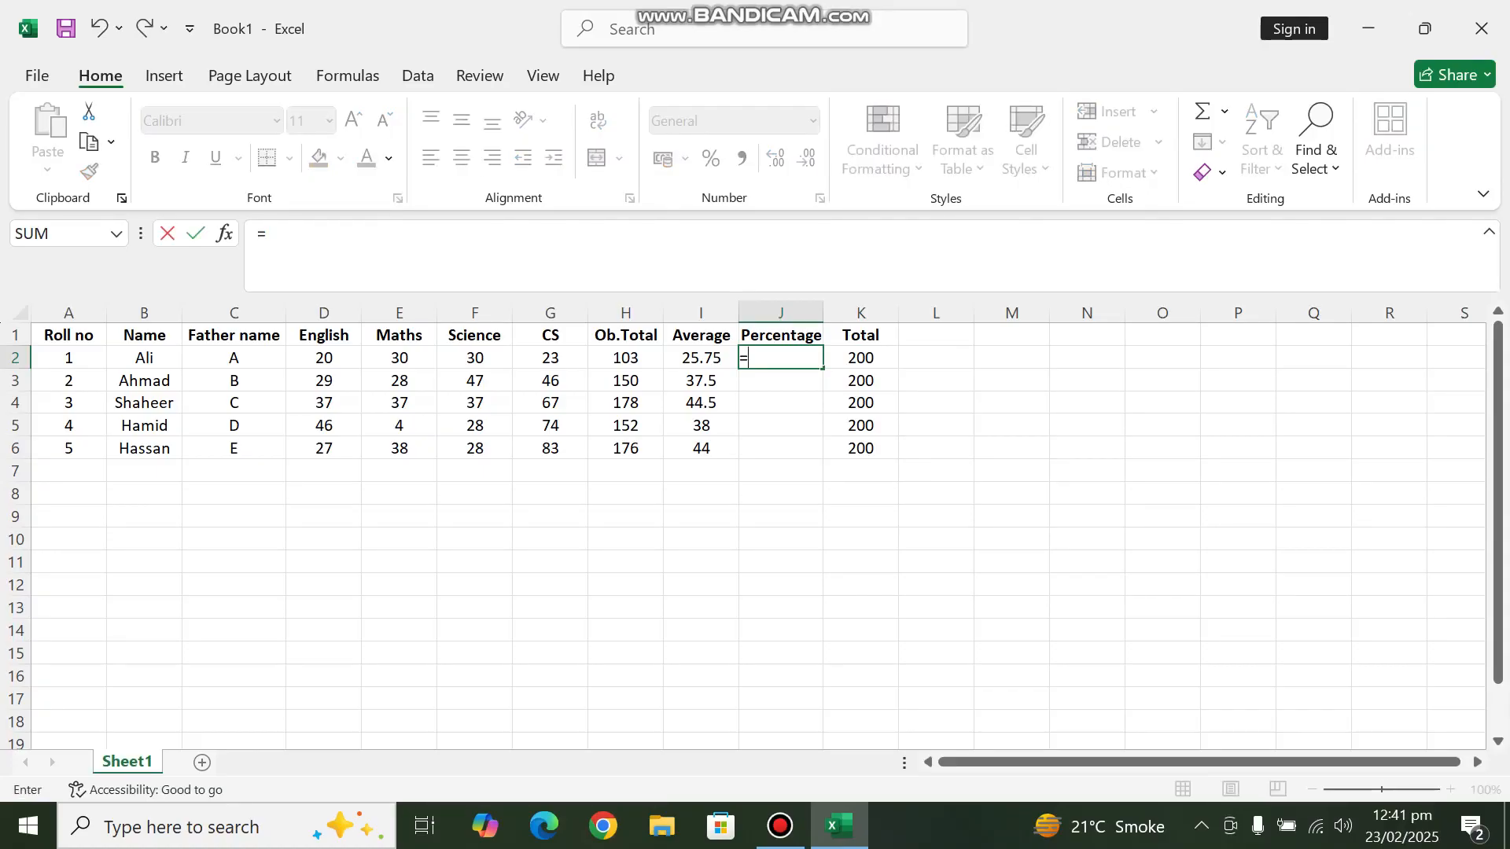
{"action": "type", "text": "("}
{"action": "left_click", "coordinate": [625, 358]}
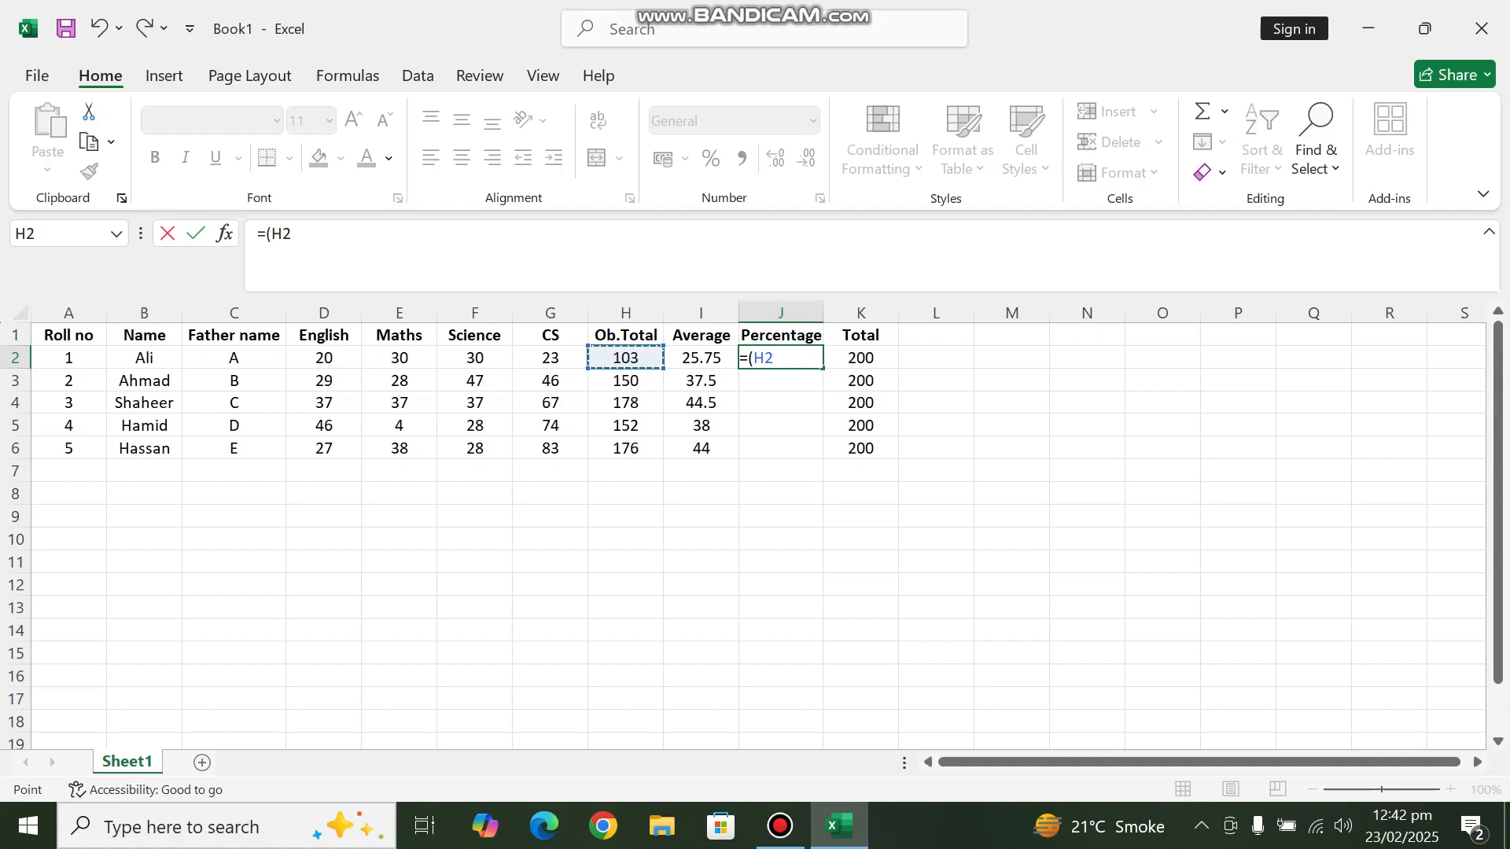
{"action": "type", "text": "/"}
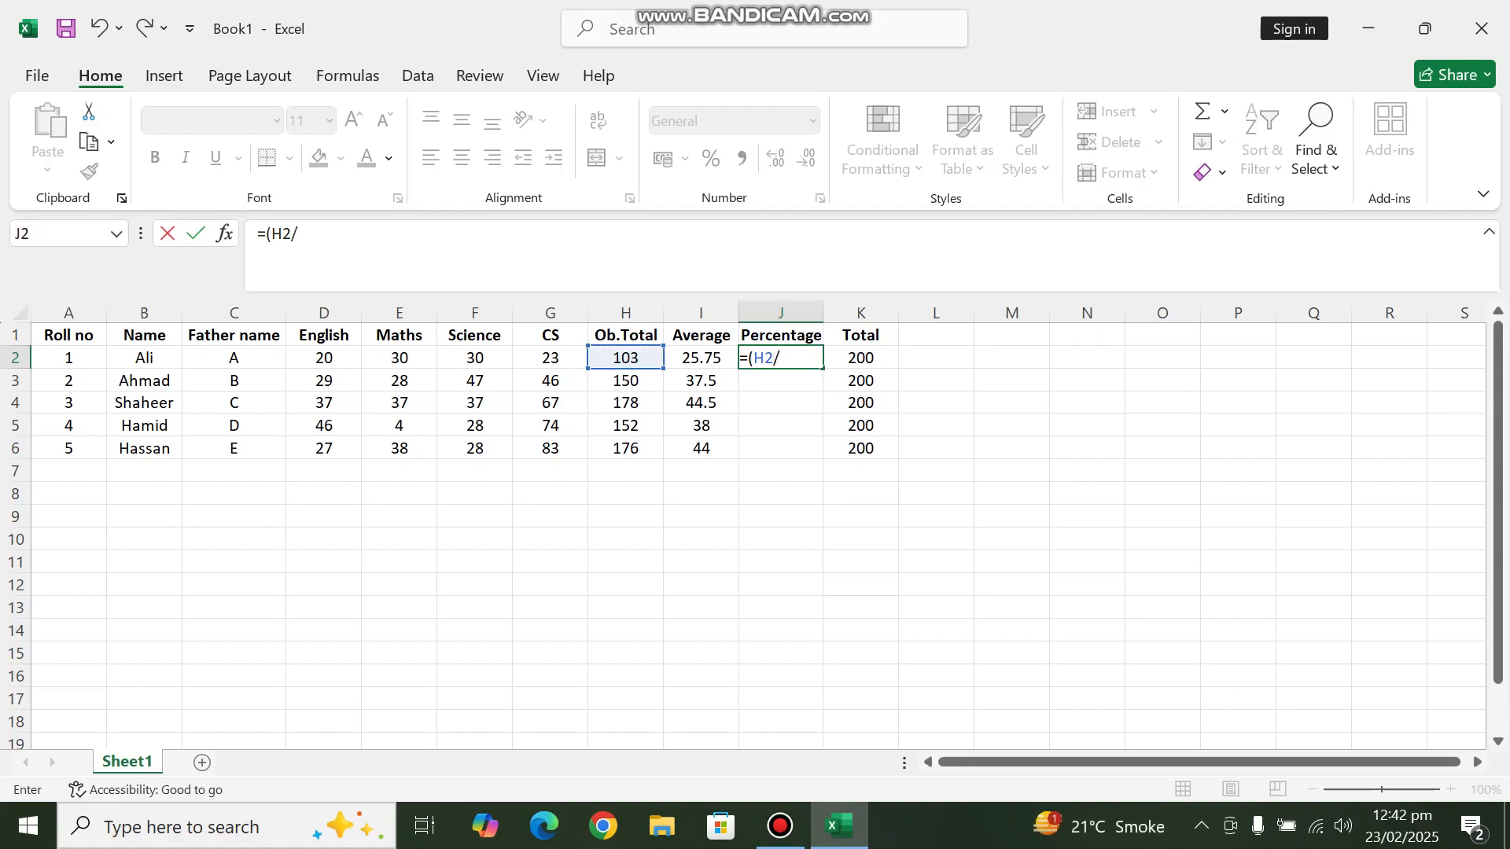
{"action": "key", "text": "Right"}
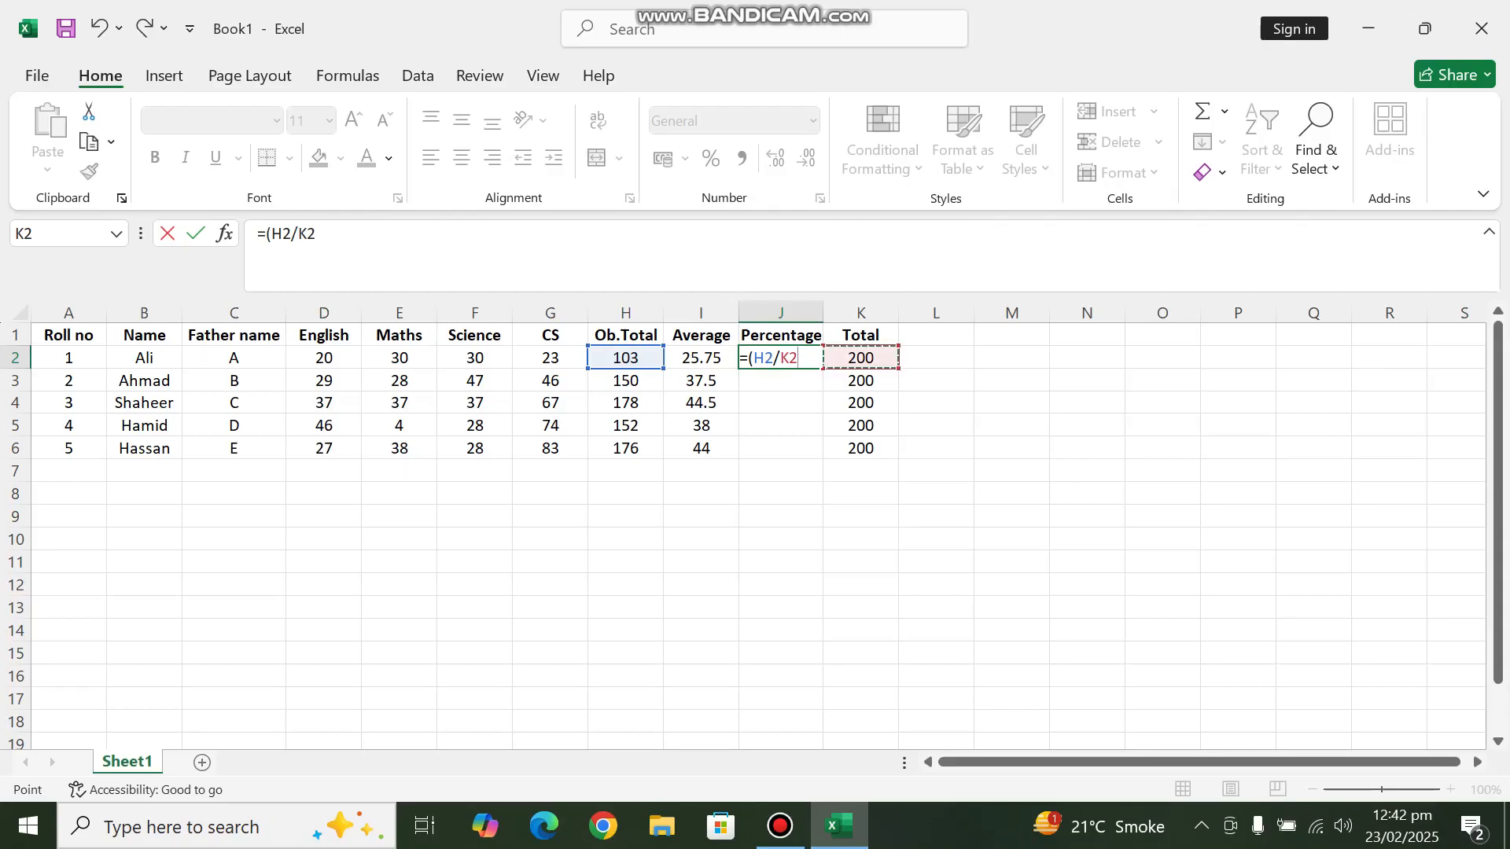
{"action": "type", "text": ")P"}
{"action": "key", "text": "BackSpace"}
{"action": "type", "text": "P"}
{"action": "key", "text": "BackSpace"}
{"action": "type", "text": "*100"}
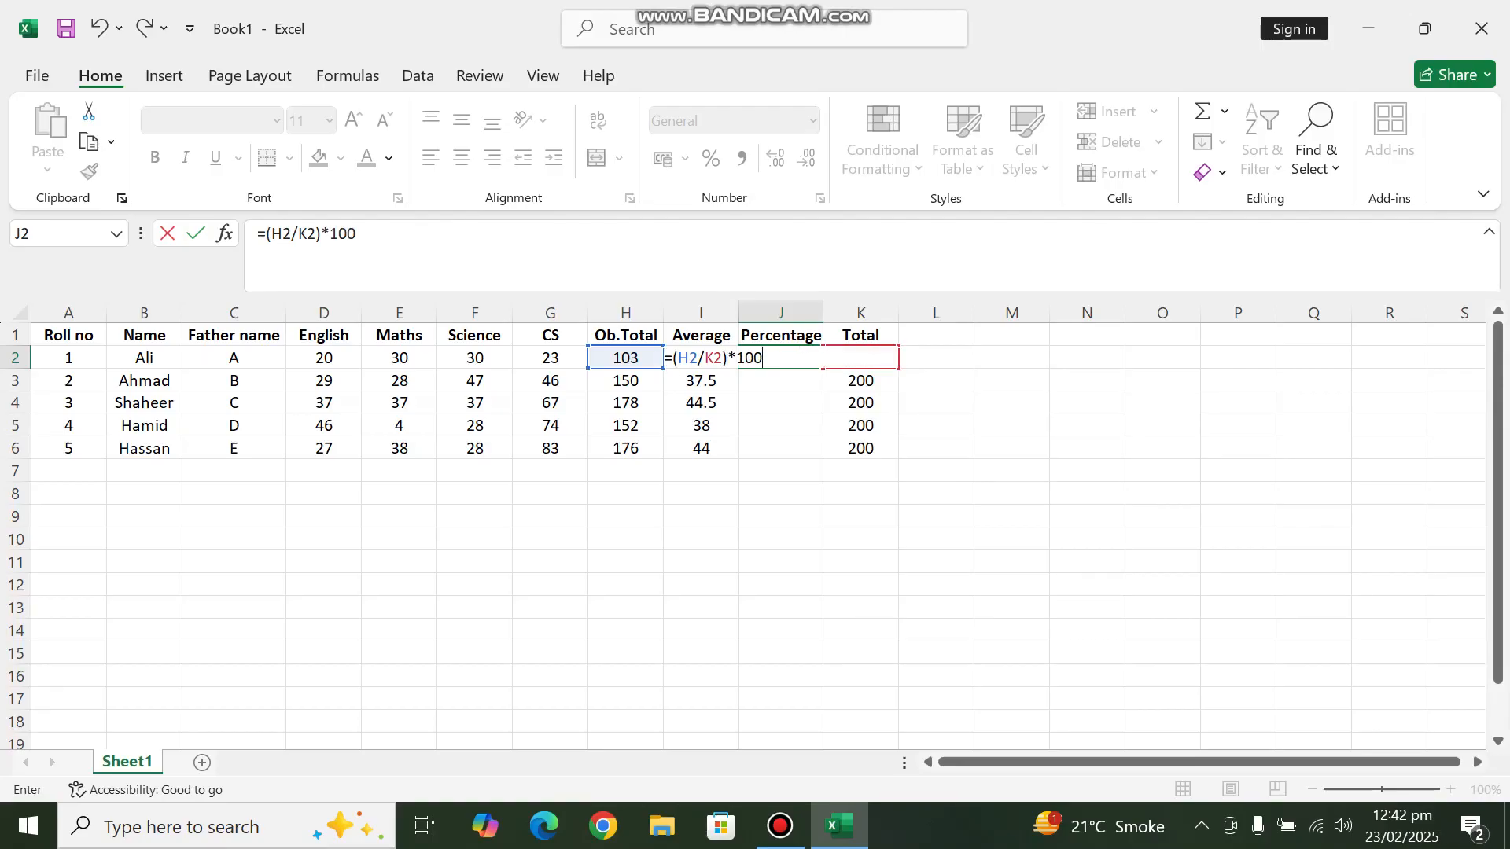
{"action": "key", "text": "Return"}
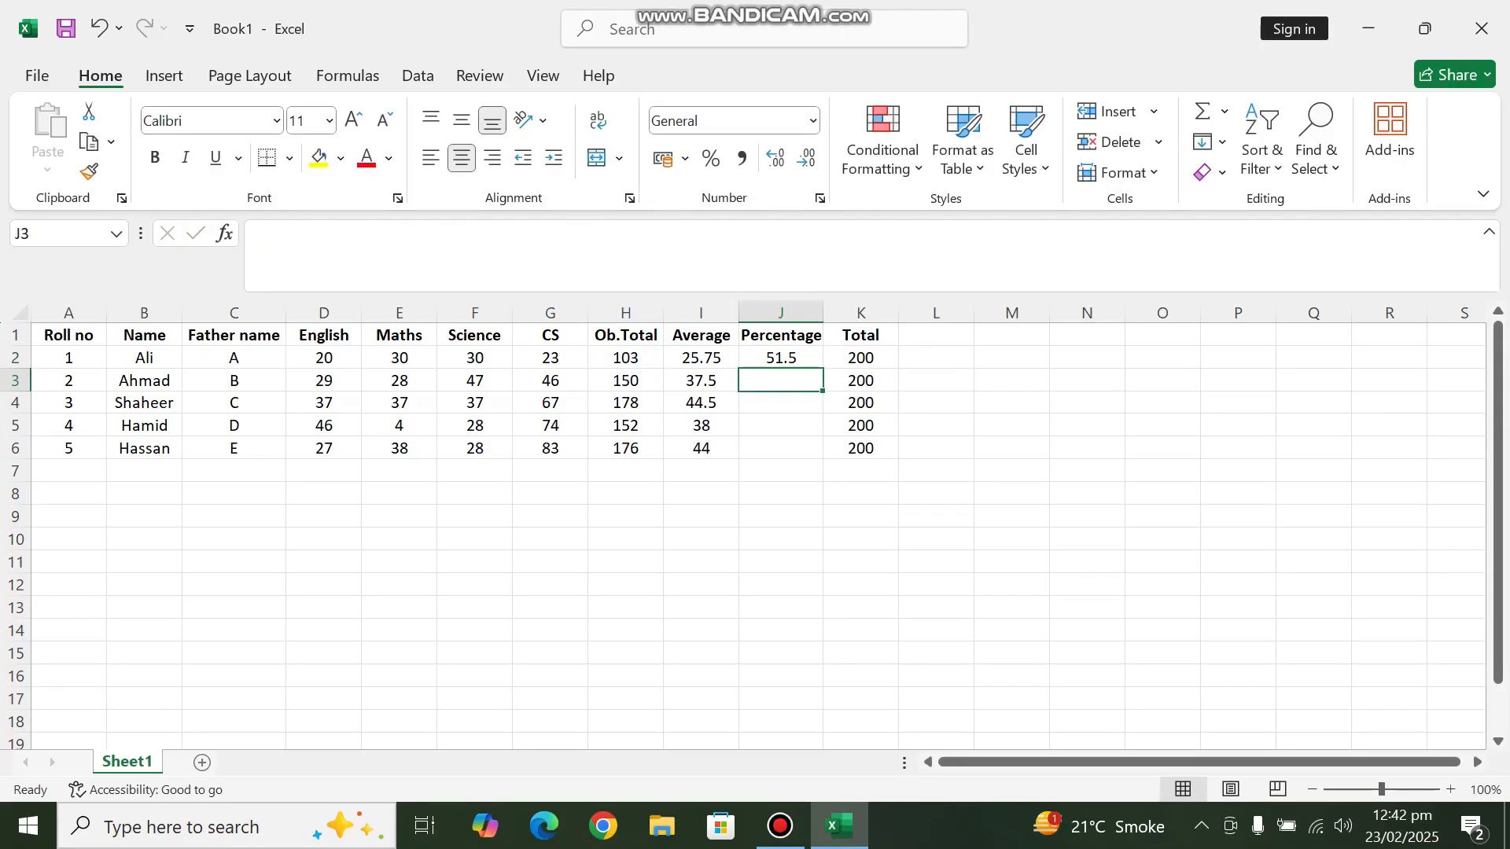
{"action": "key", "text": "Up"}
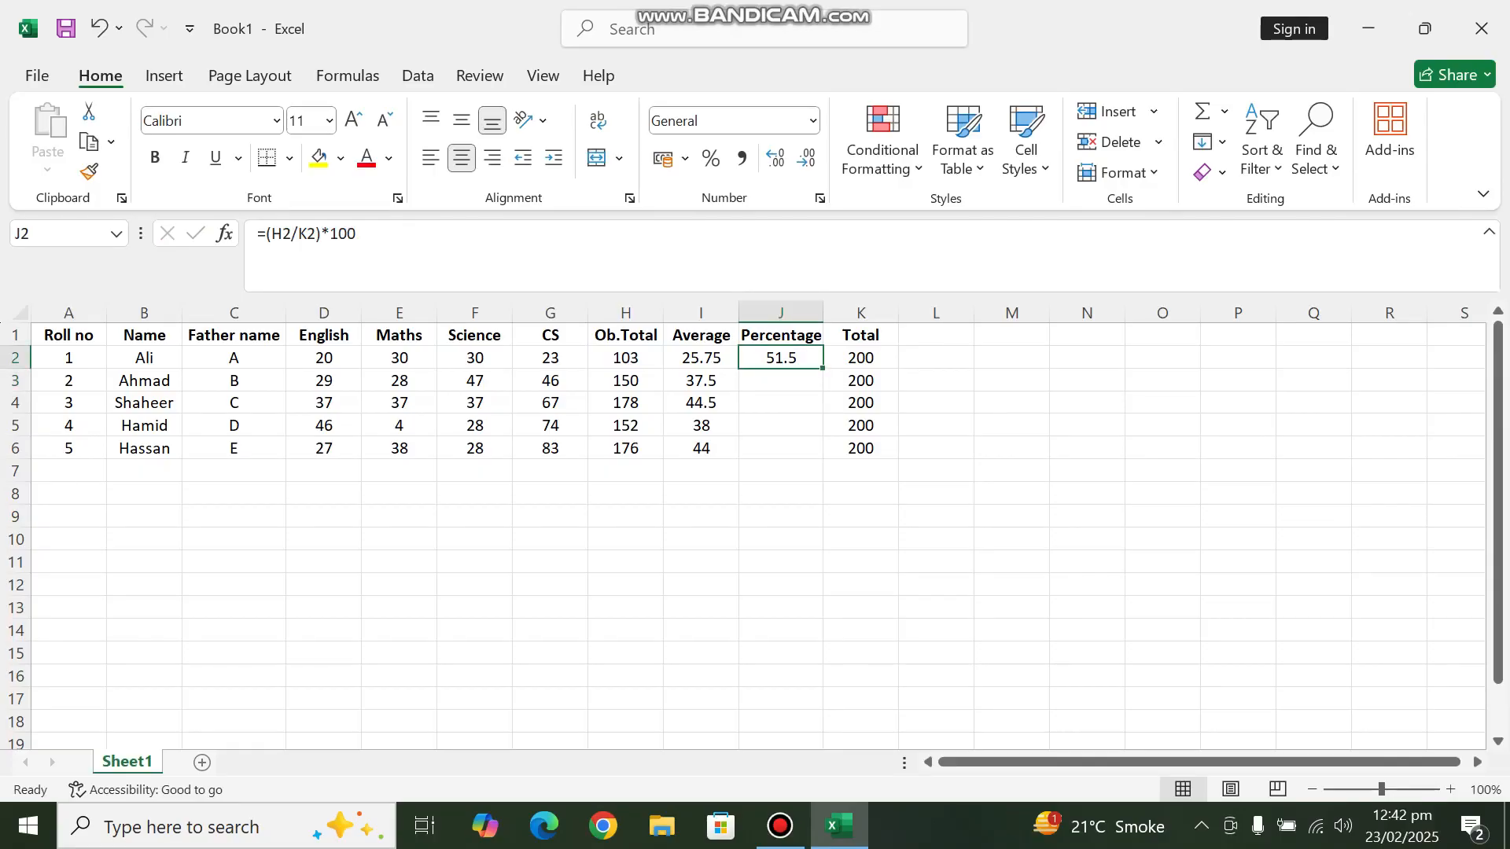
{"action": "left_click_drag", "start_coordinate": [823, 368], "coordinate": [822, 456]}
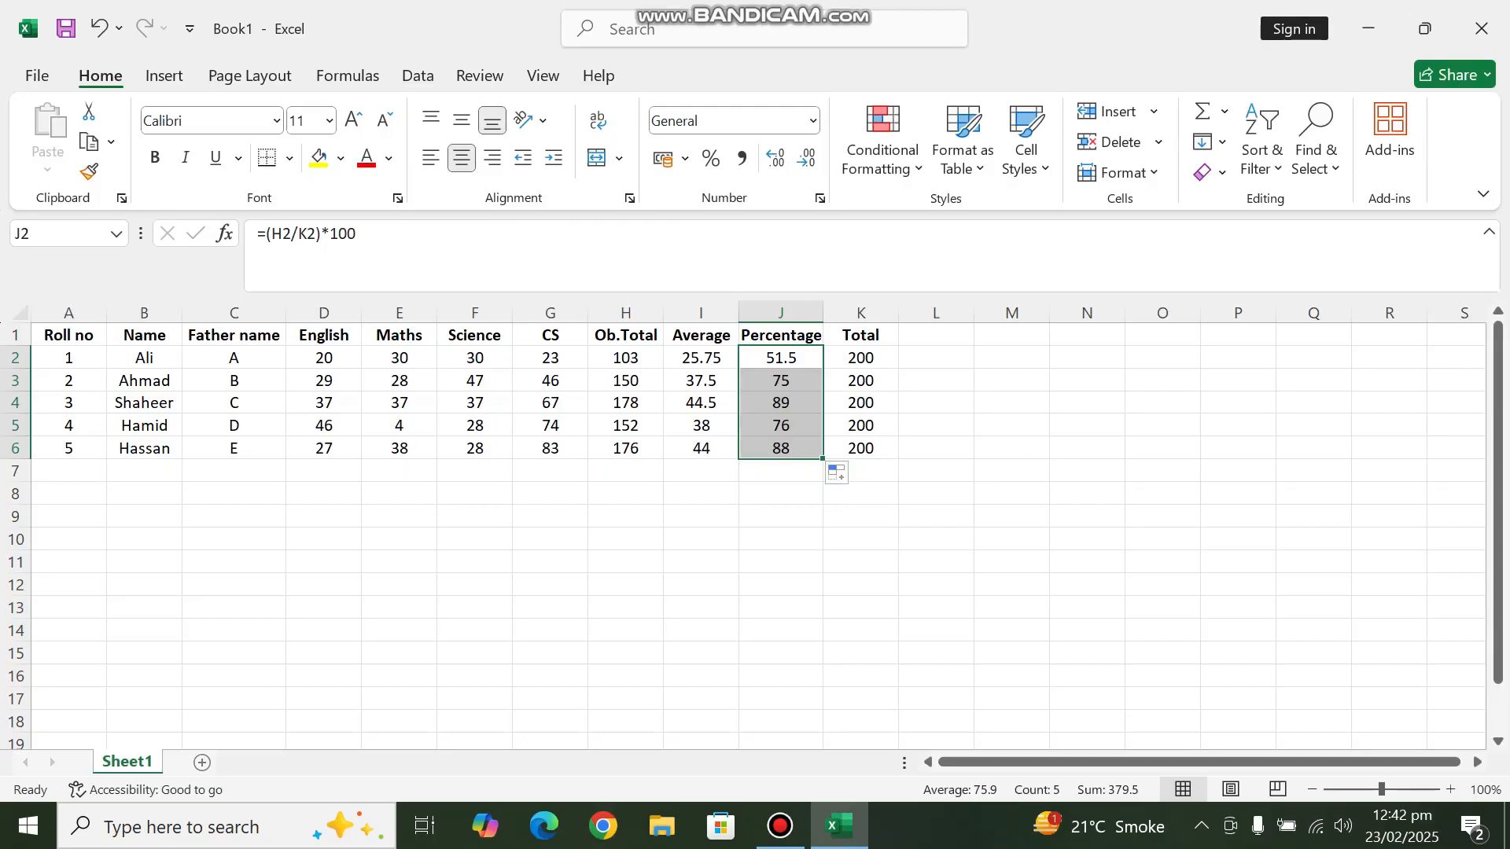
Review the cell references used by the percentage formula in J2.
{"action": "left_click", "coordinate": [781, 359]}
{"action": "double_click", "coordinate": [781, 358]}
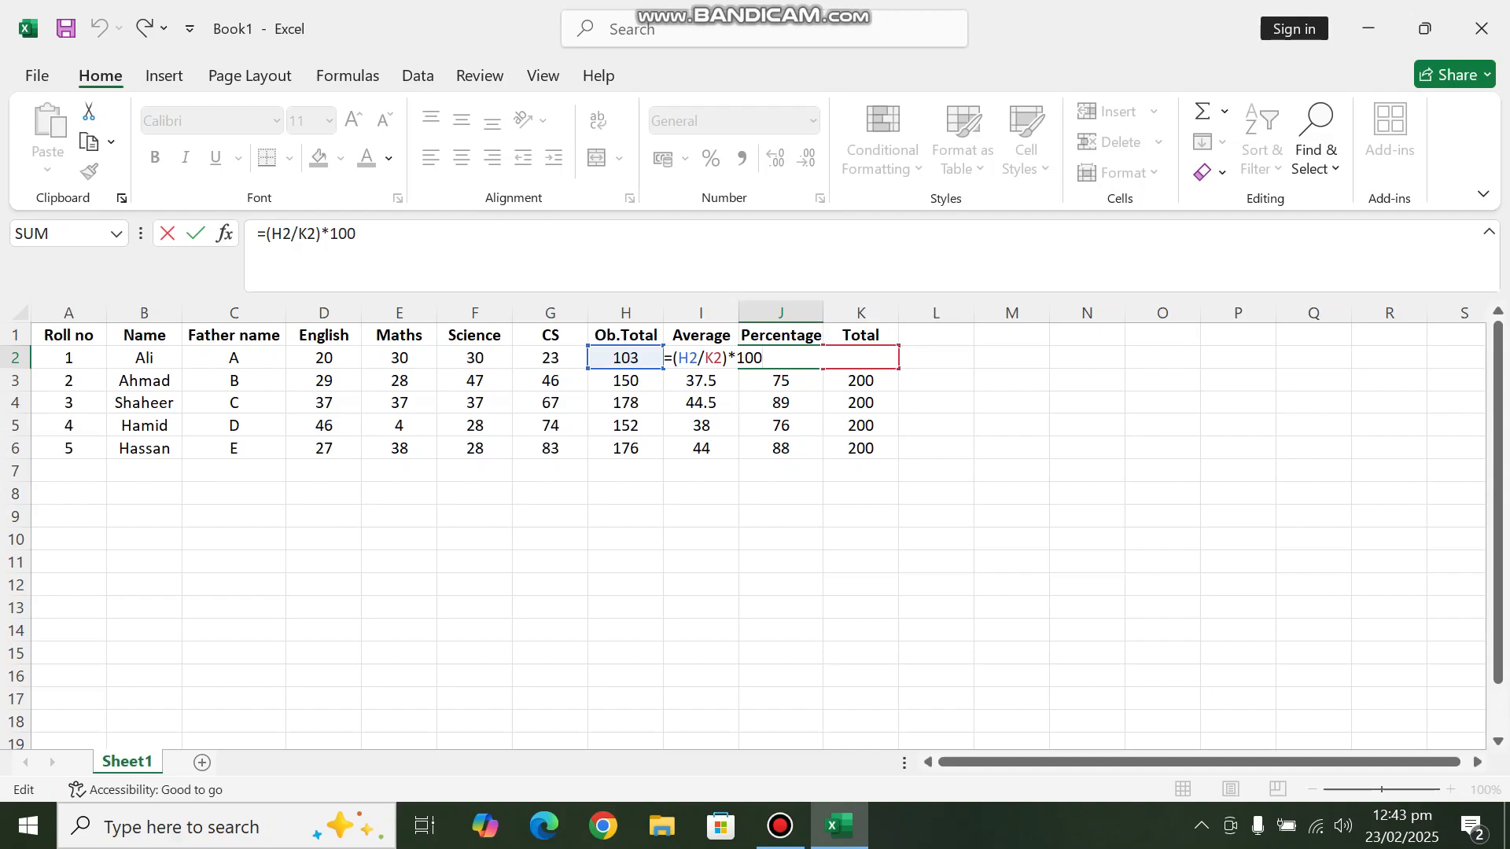
{"action": "key", "text": "Return"}
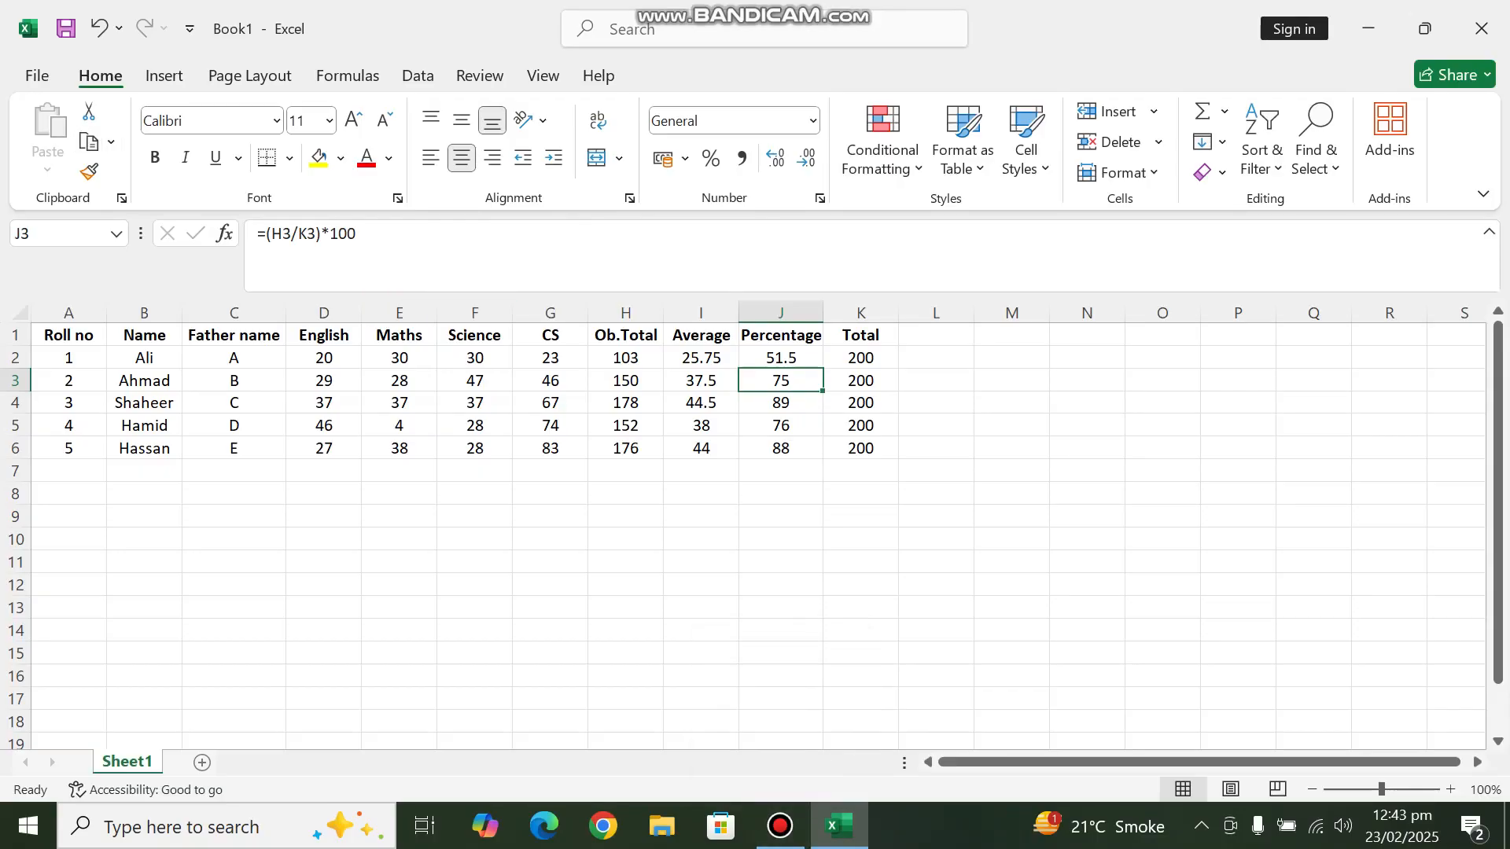
{"action": "left_click", "coordinate": [235, 358]}
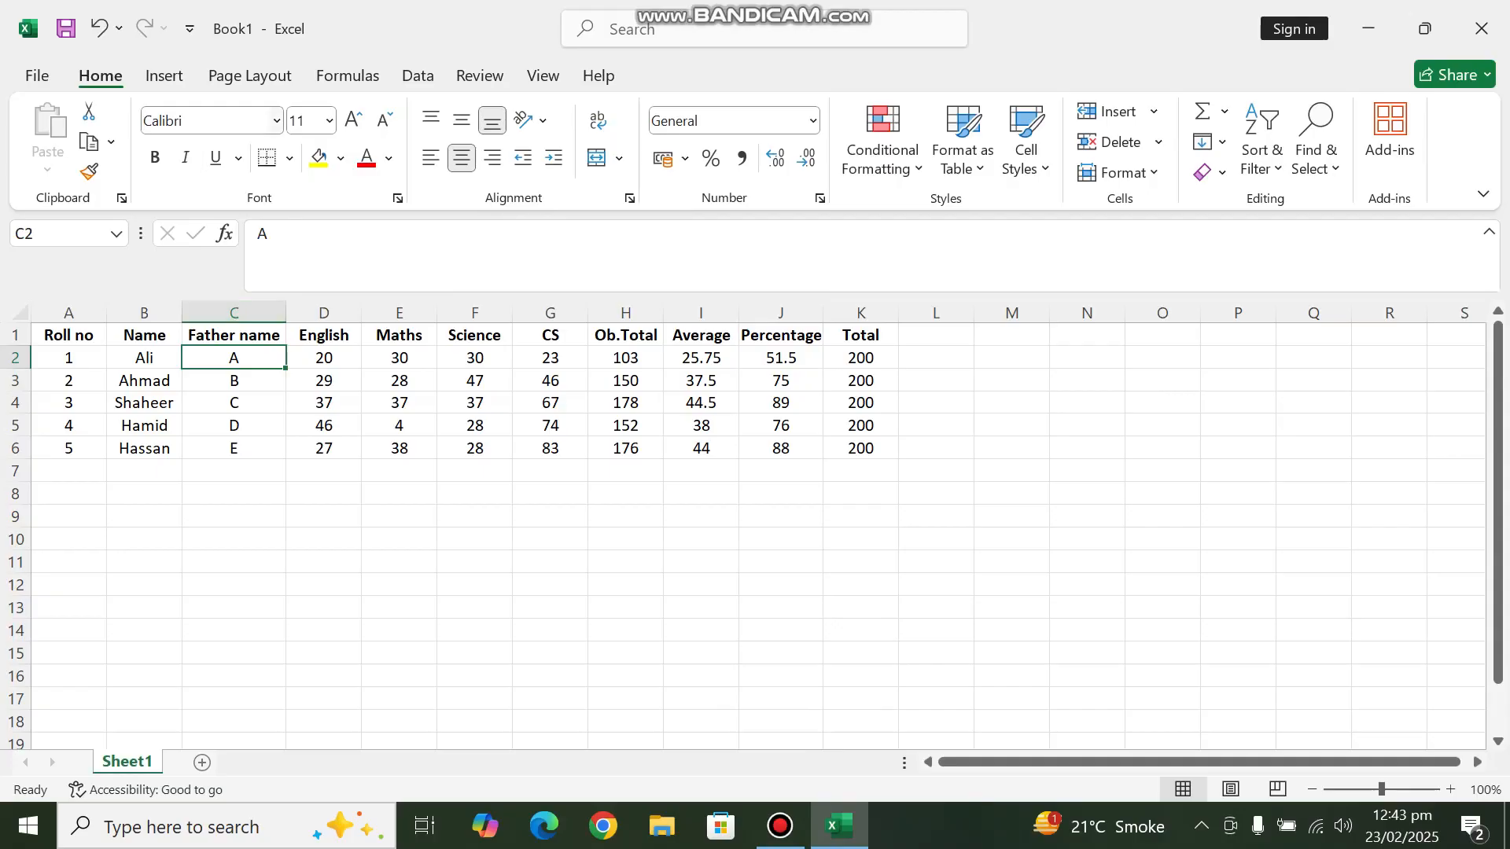
{"action": "left_click", "coordinate": [276, 121]}
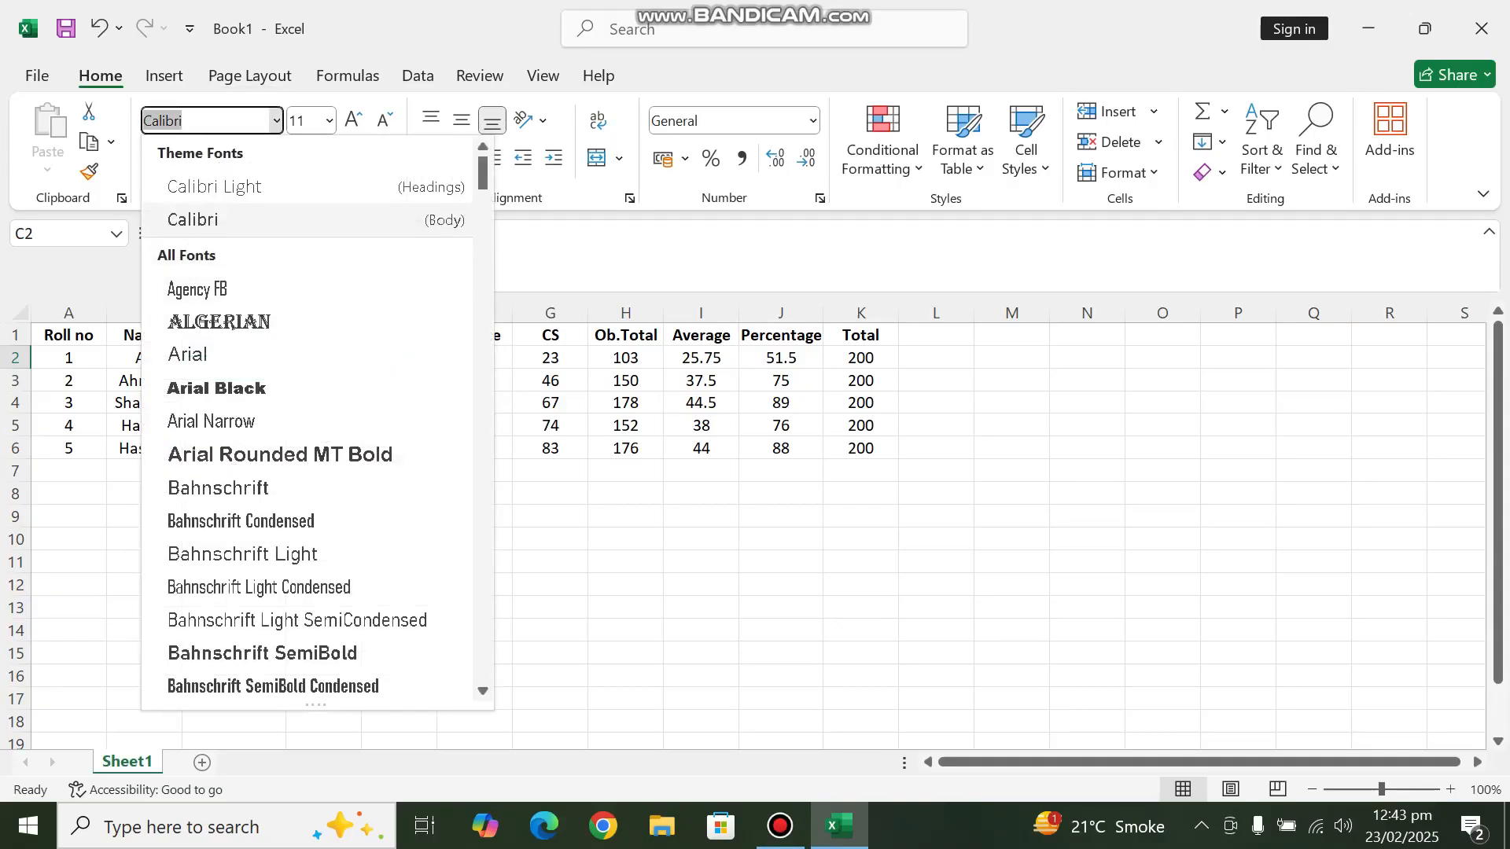
{"action": "left_click", "coordinate": [521, 272]}
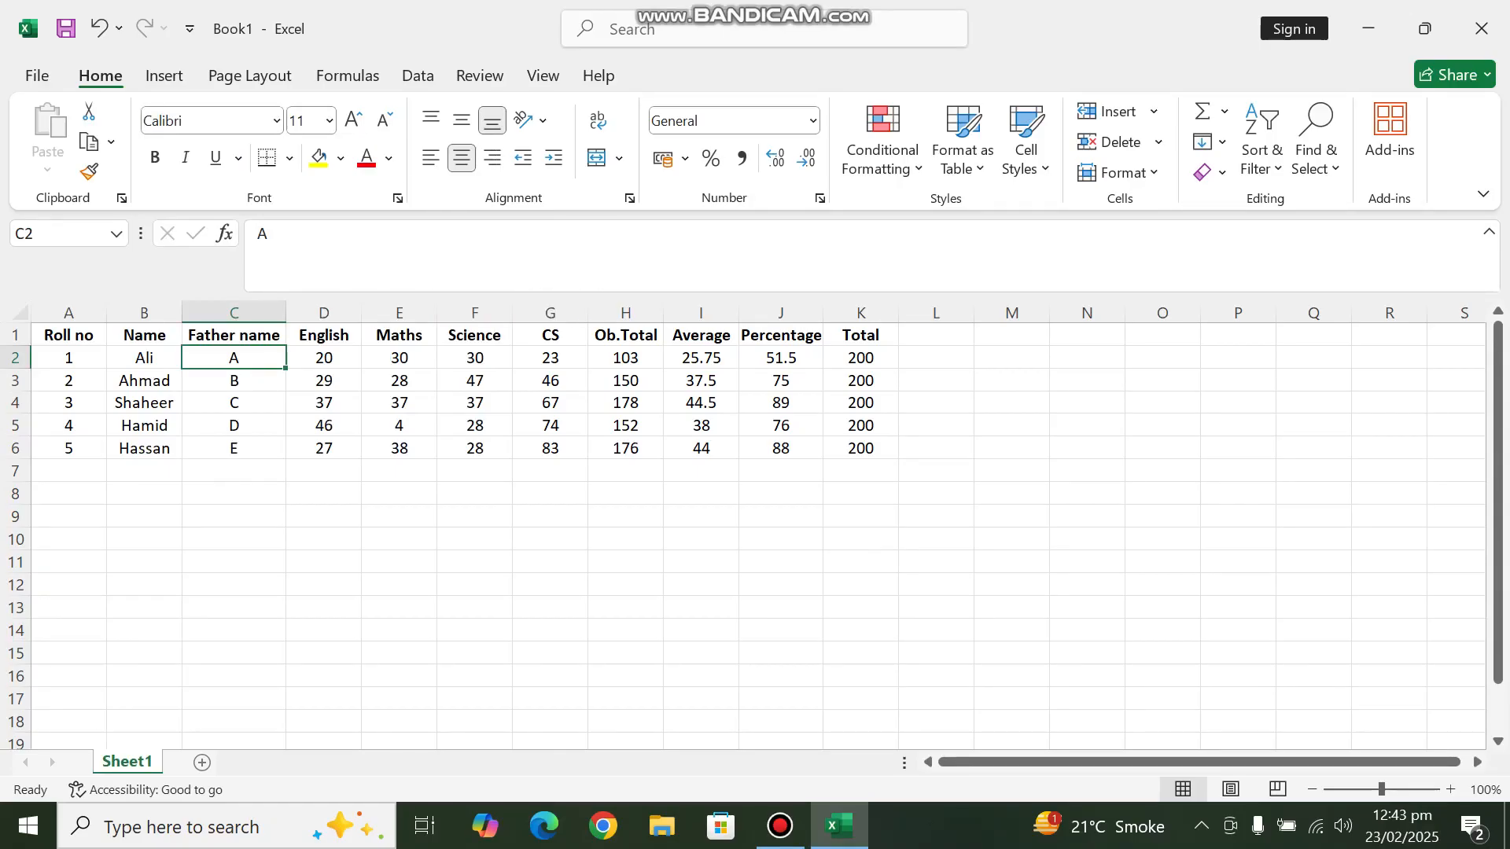
Set the font of the whole Name column to Times New Roman.
{"action": "left_click", "coordinate": [144, 335]}
{"action": "left_click", "coordinate": [144, 313]}
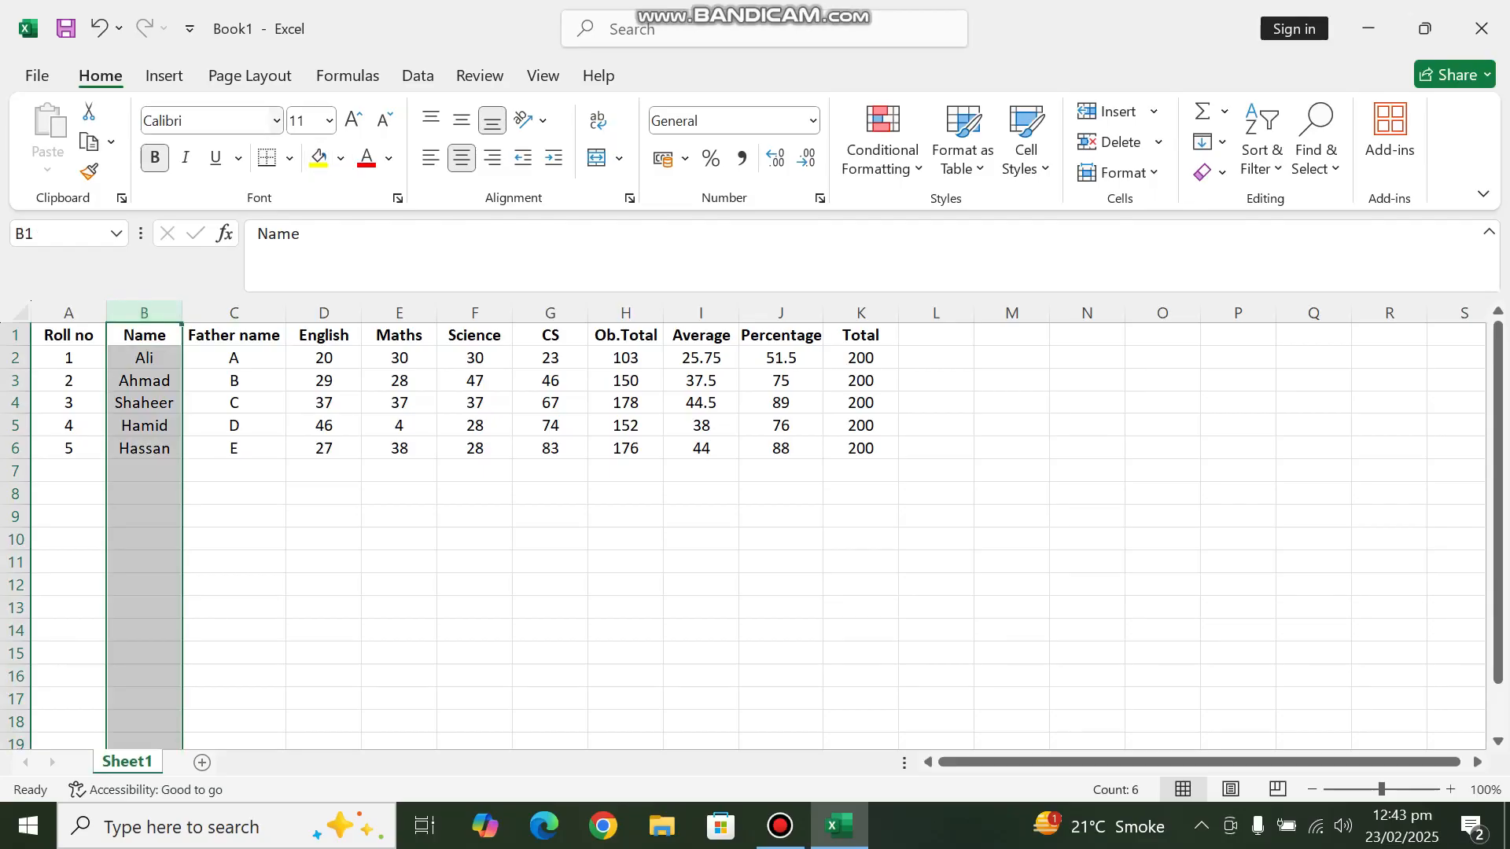
{"action": "left_click", "coordinate": [276, 120]}
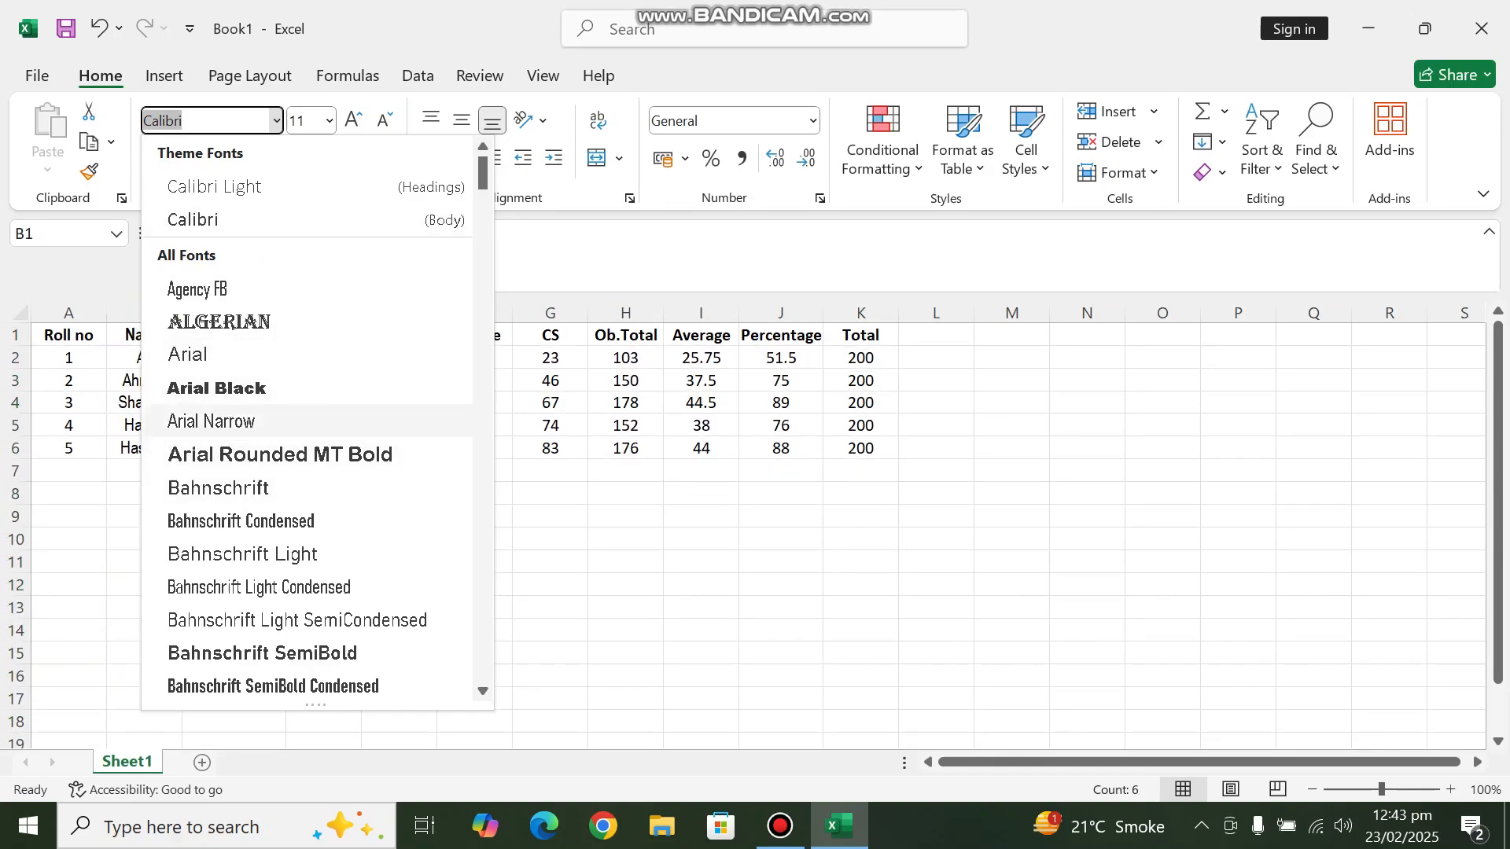
{"action": "type", "text": "Tu"}
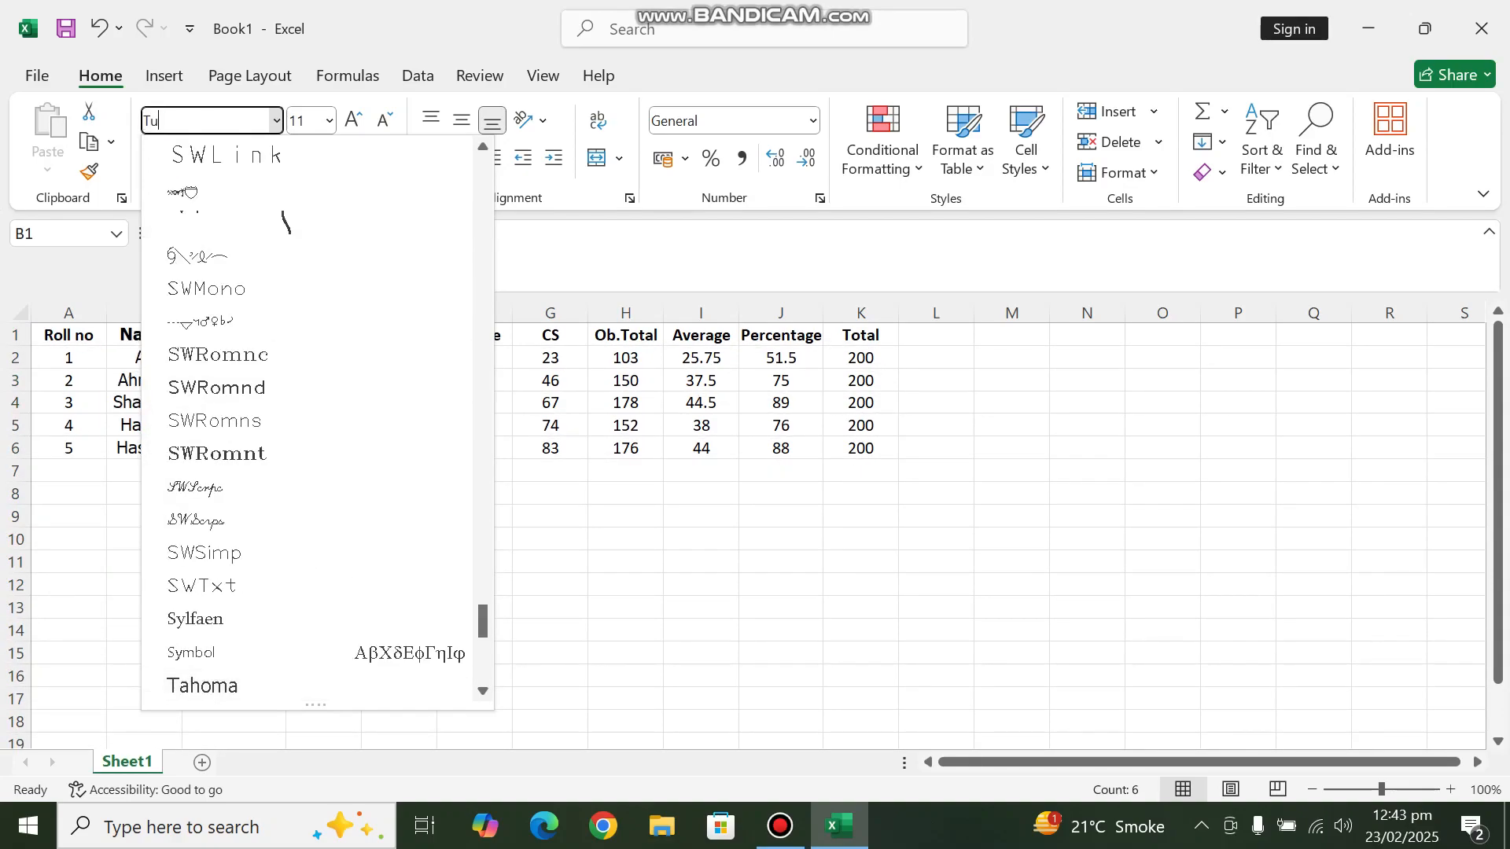
{"action": "key", "text": "BackSpace"}
{"action": "type", "text": "imes New Roman"}
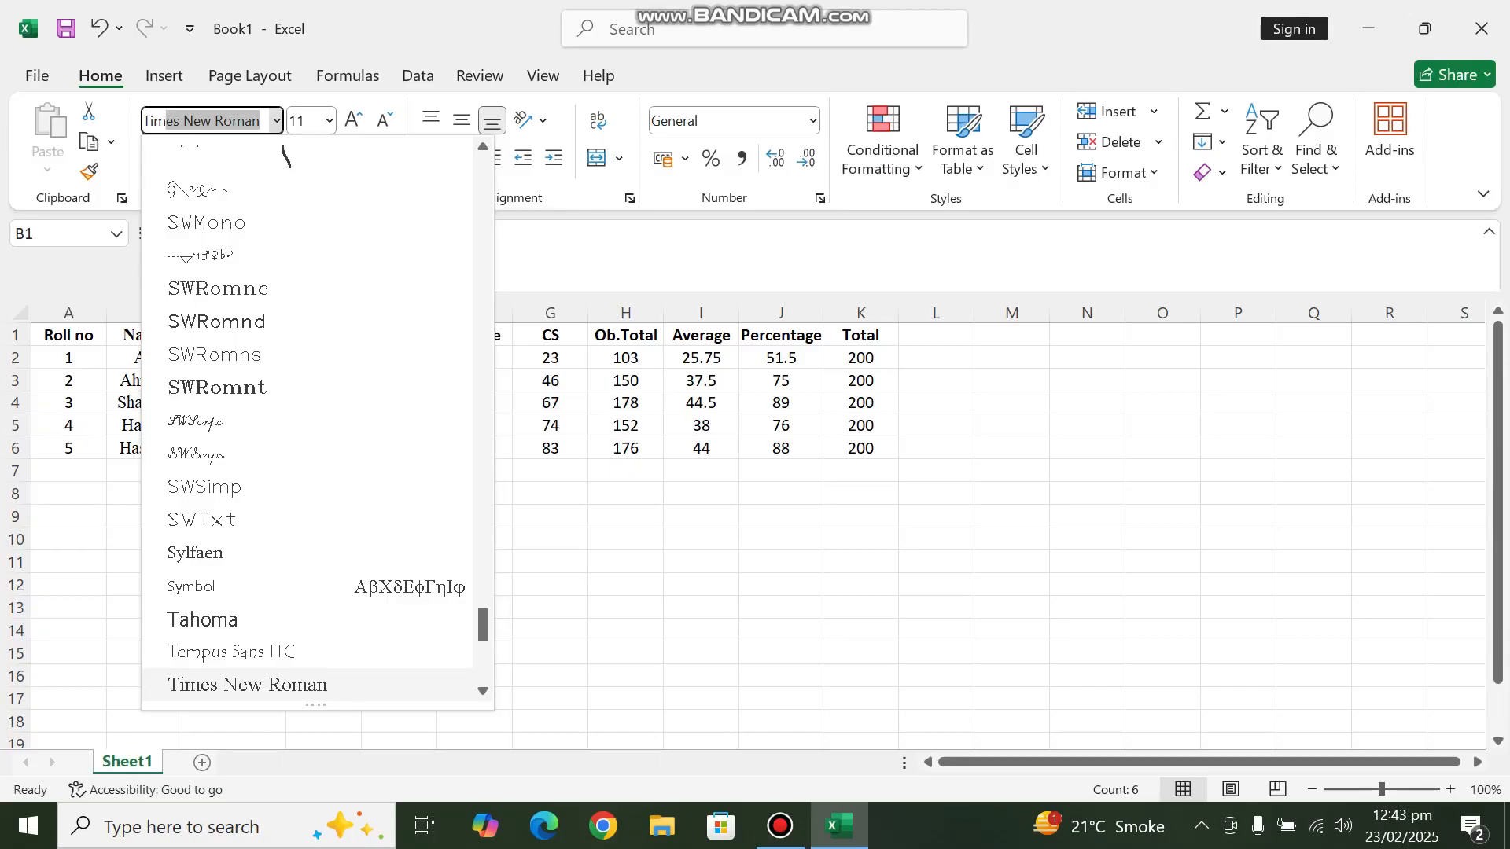
{"action": "key", "text": "Return"}
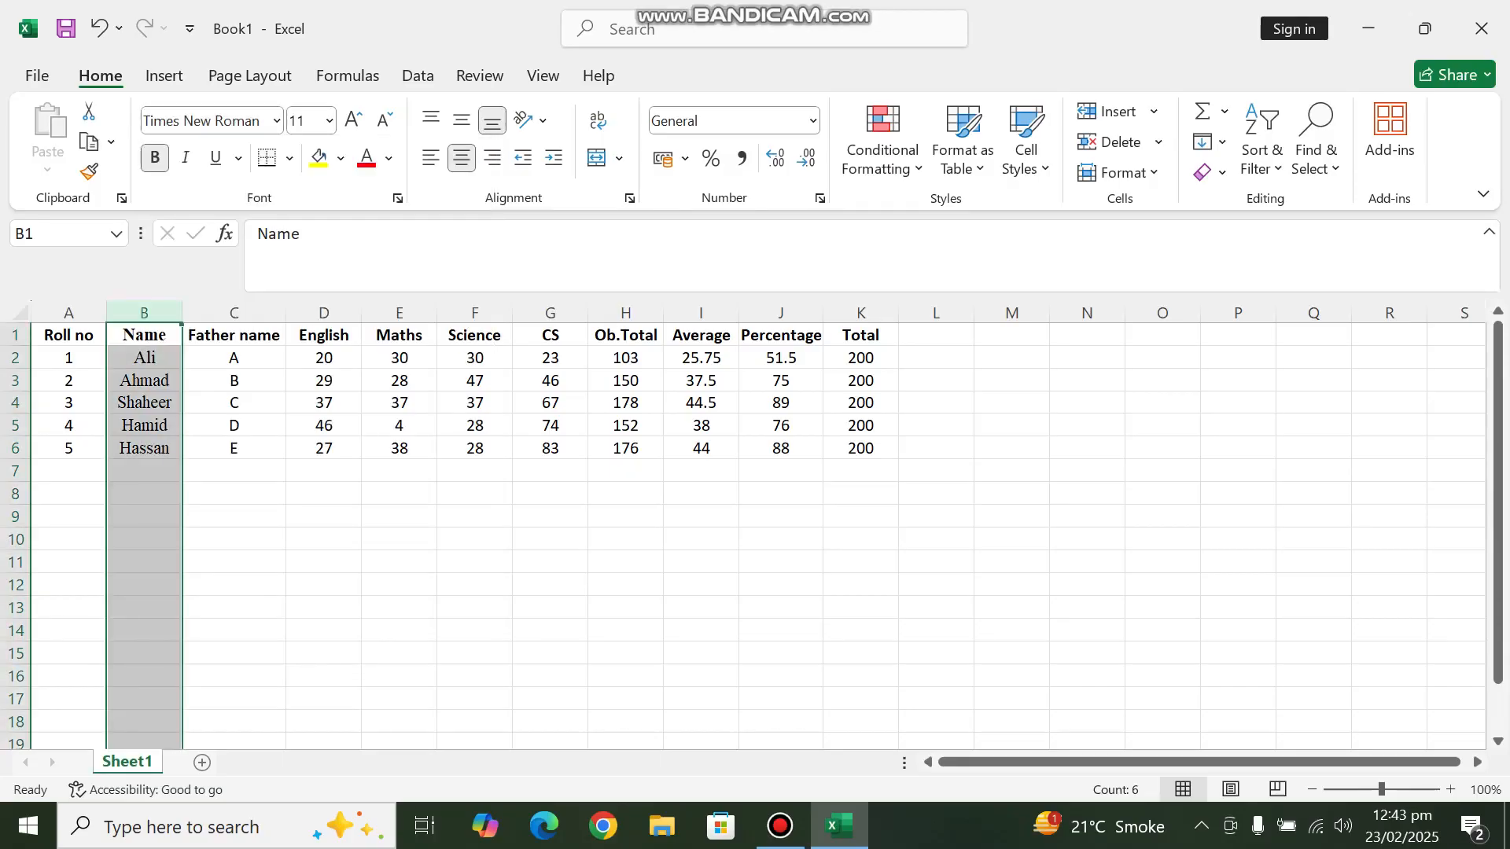
{"action": "left_click", "coordinate": [145, 448]}
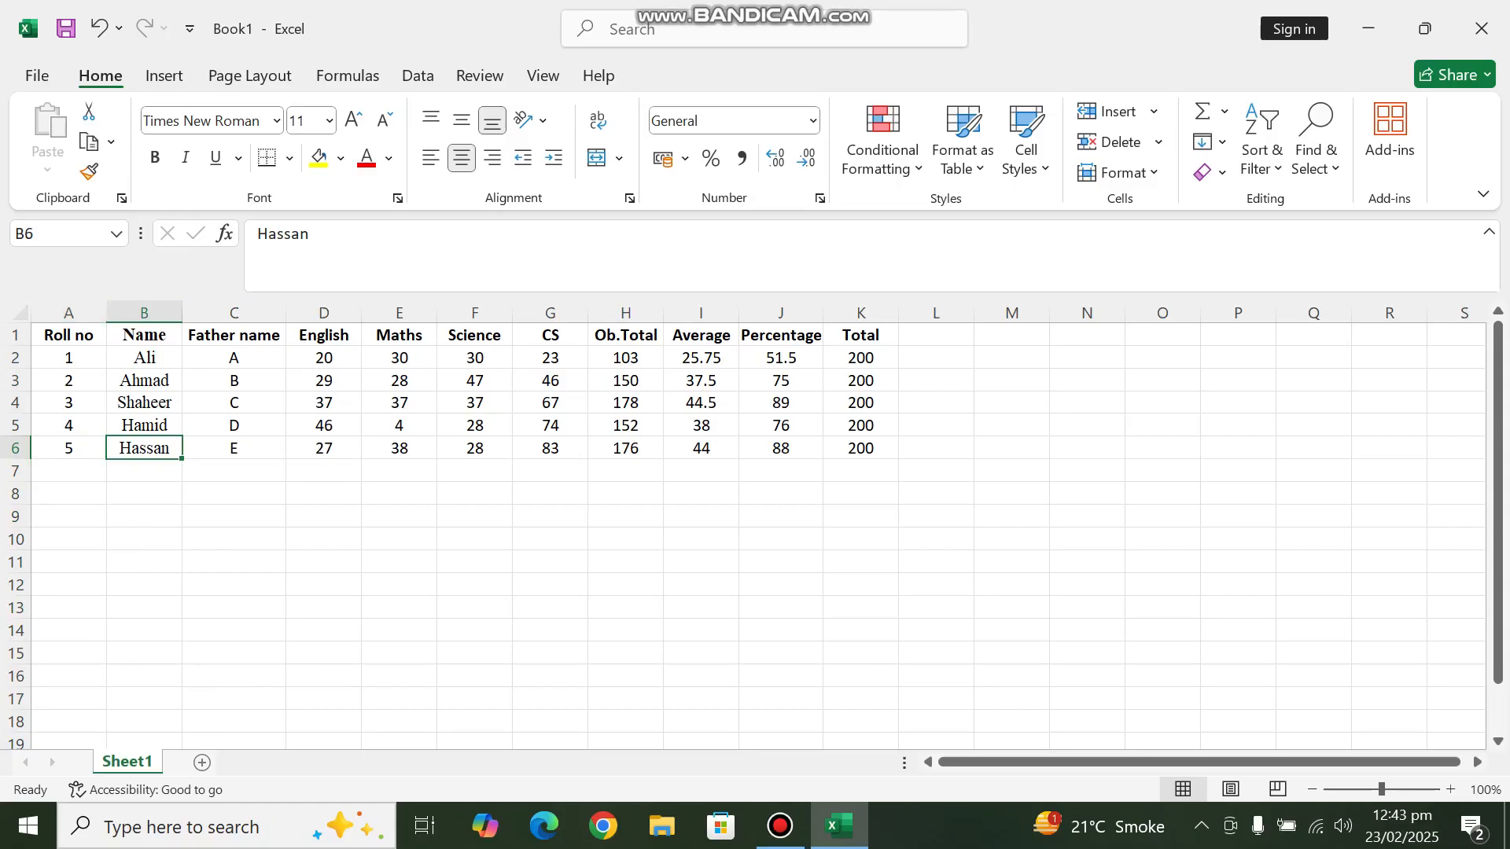
Set the font of the entire header row 1 to Times New Roman.
{"action": "left_click", "coordinate": [16, 336]}
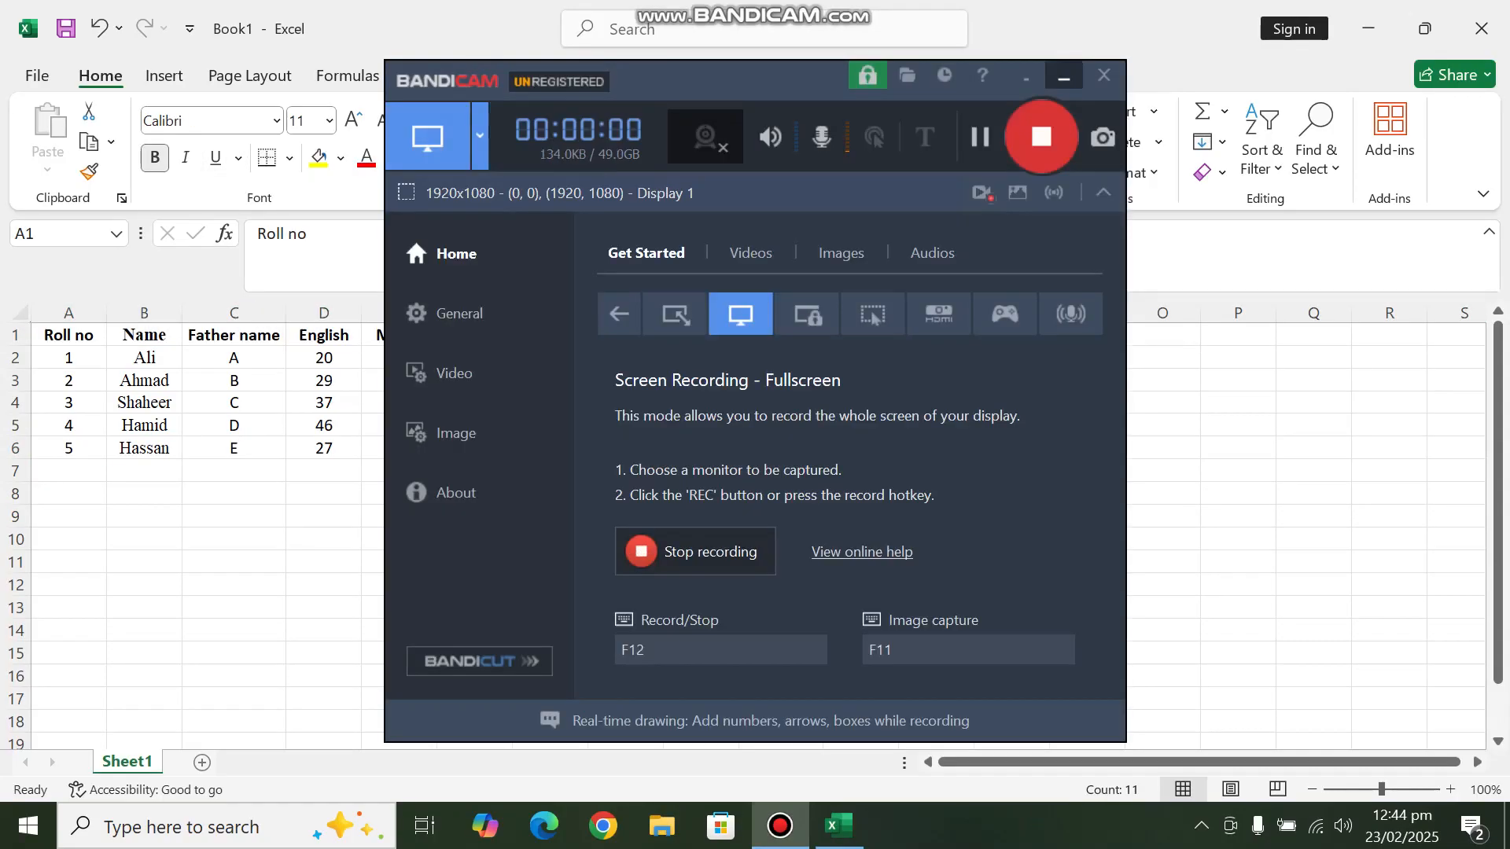
{"action": "left_click", "coordinate": [1063, 76]}
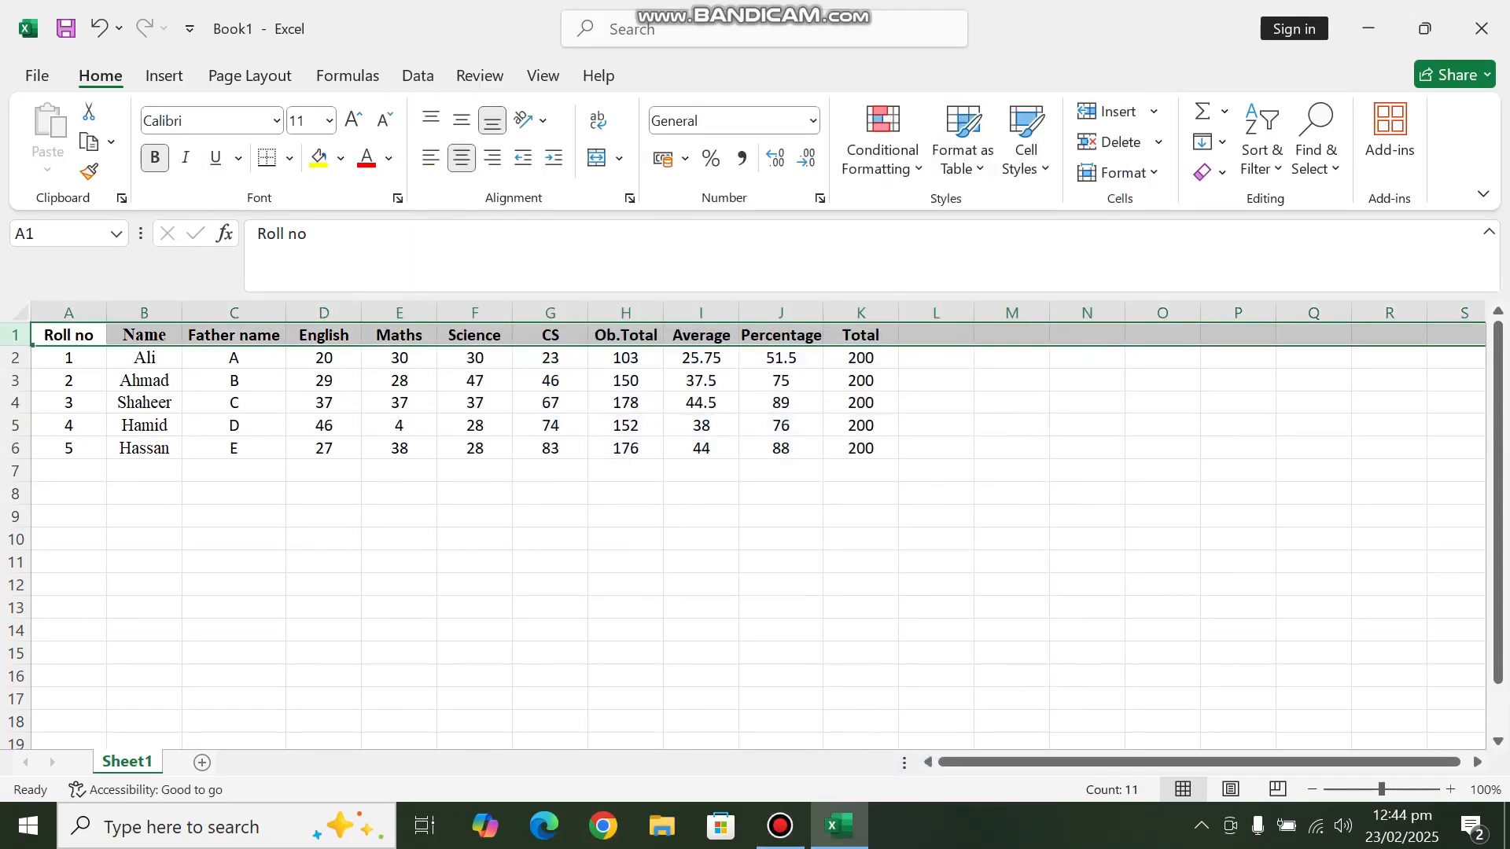
{"action": "left_click", "coordinate": [276, 120]}
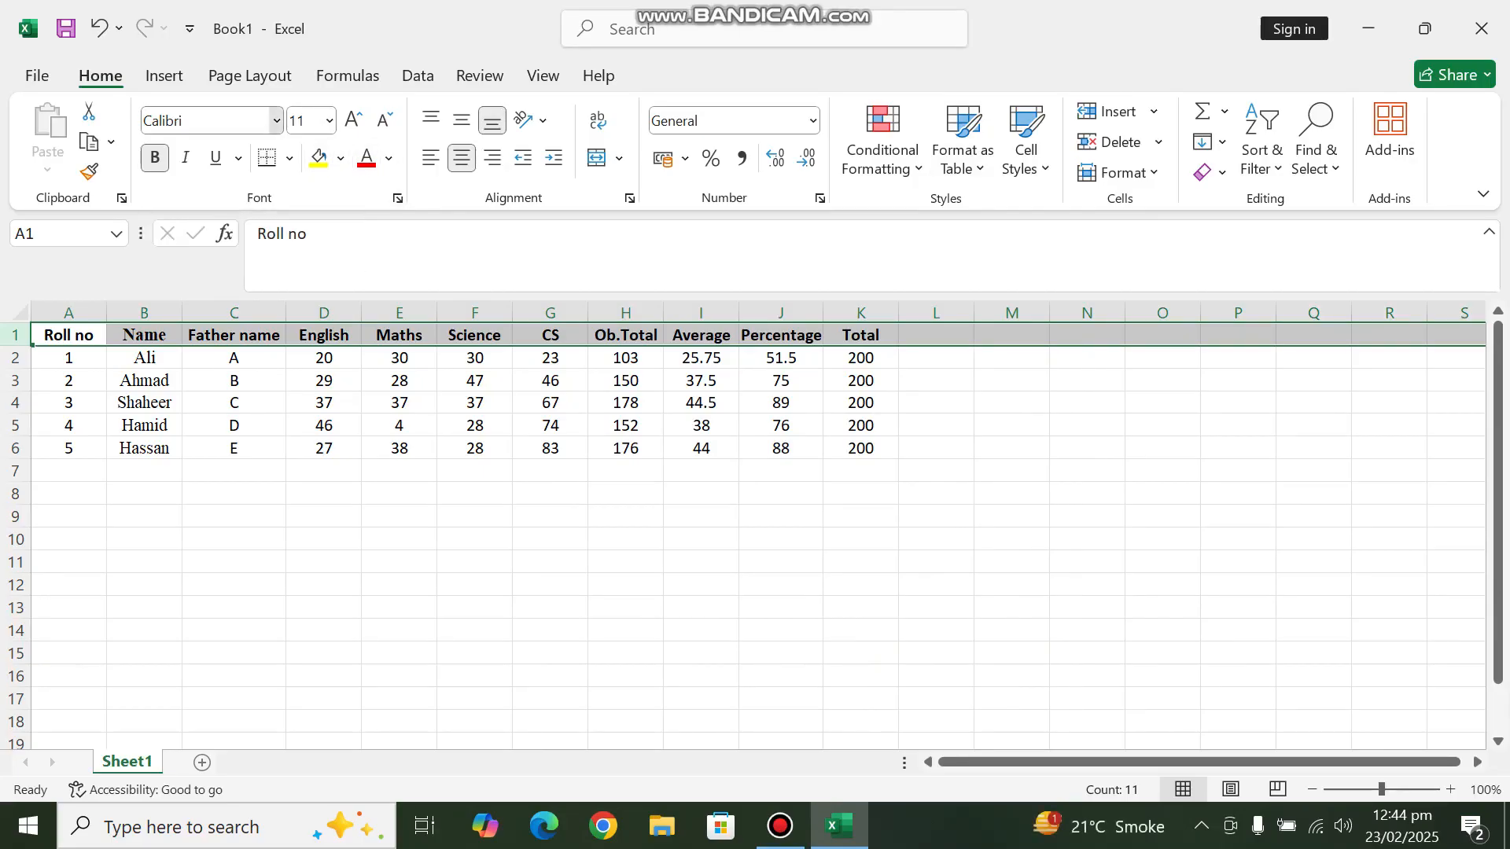
{"action": "type", "text": "Tim"}
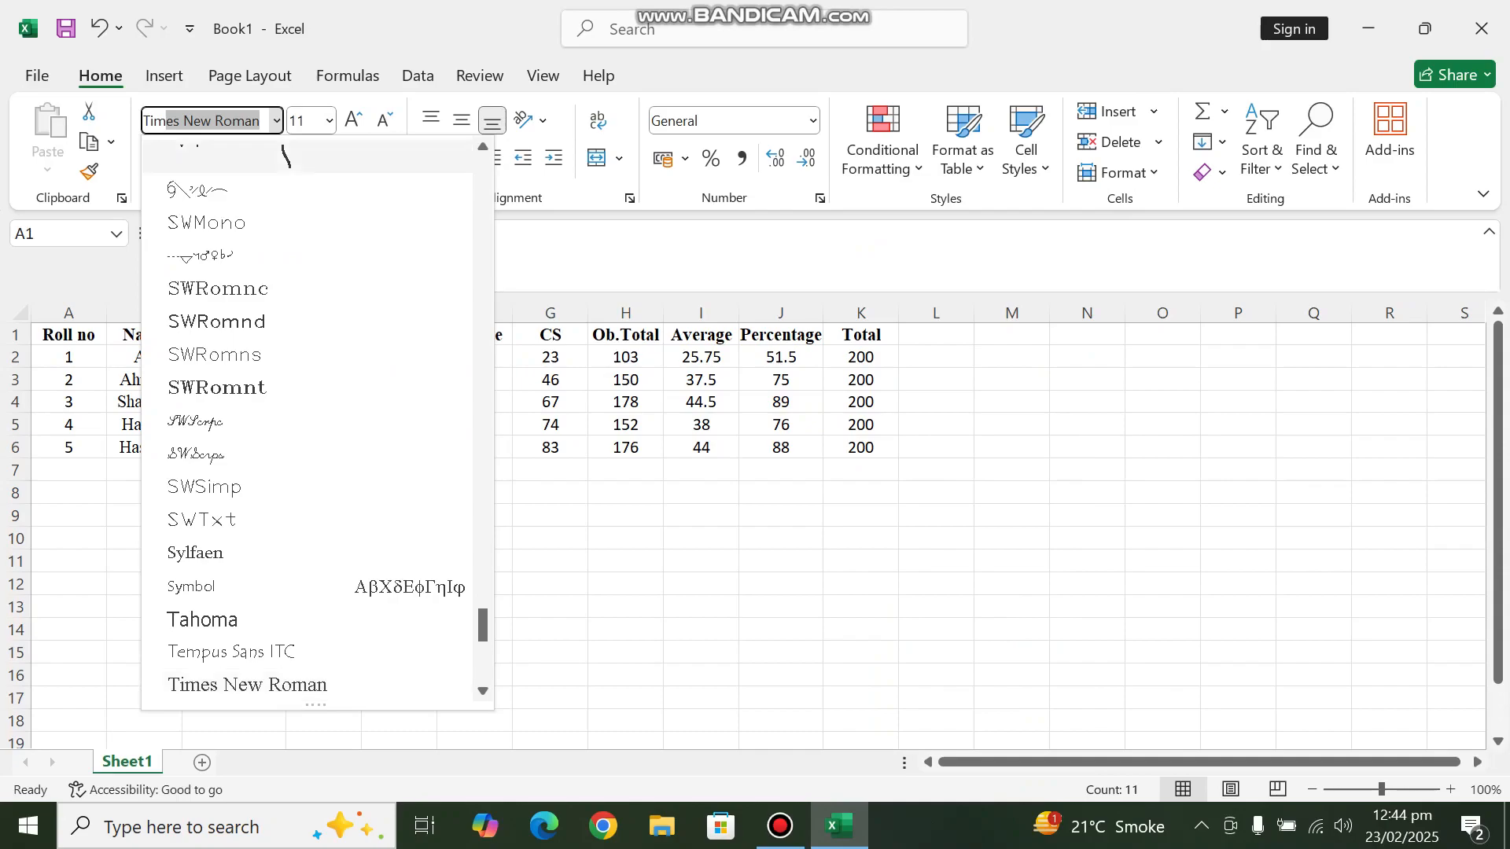
{"action": "key", "text": "Escape"}
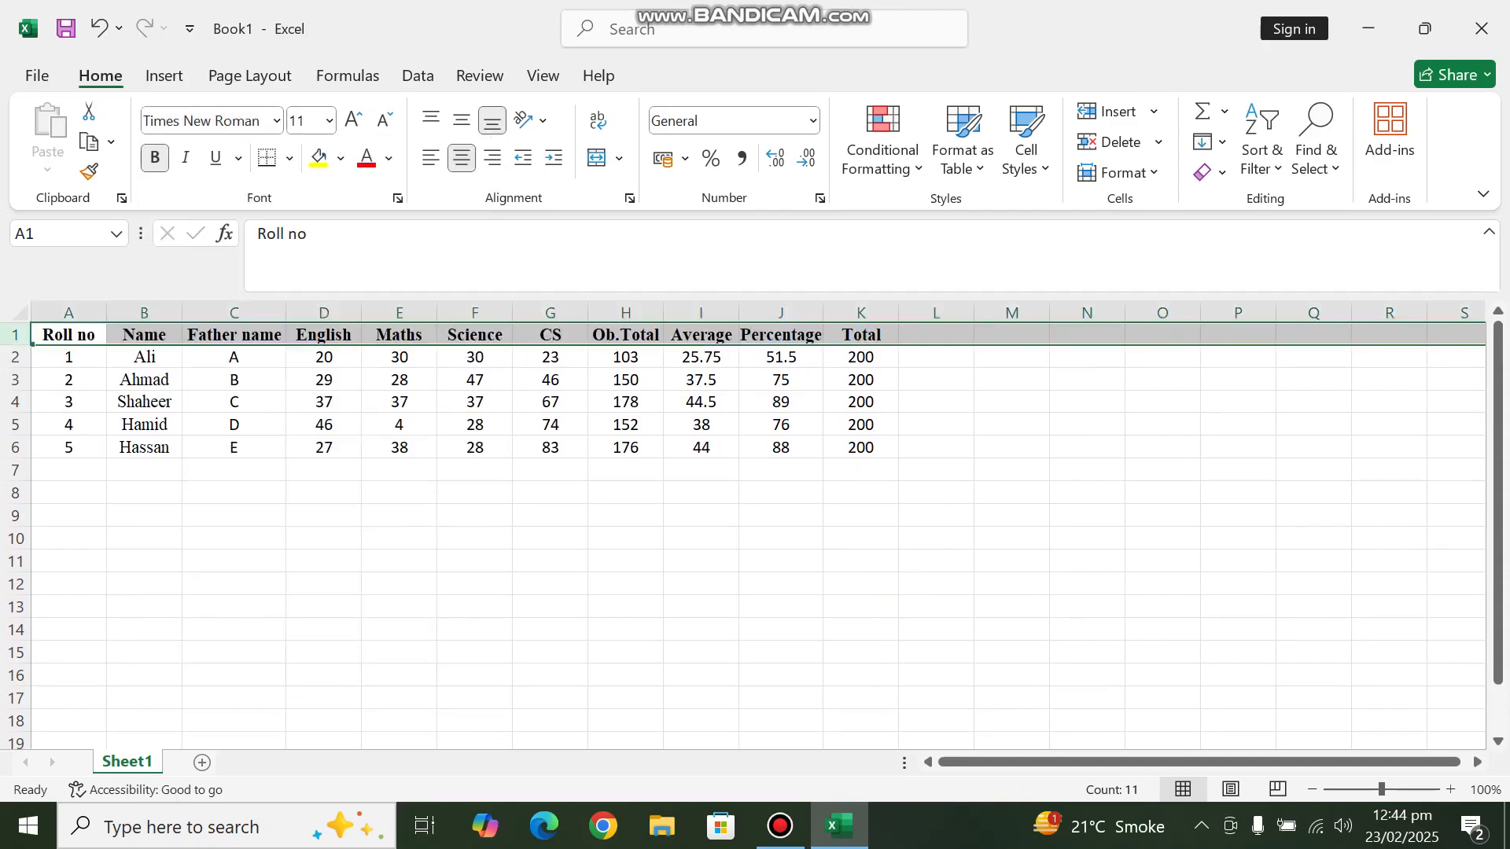
{"action": "left_click", "coordinate": [144, 402]}
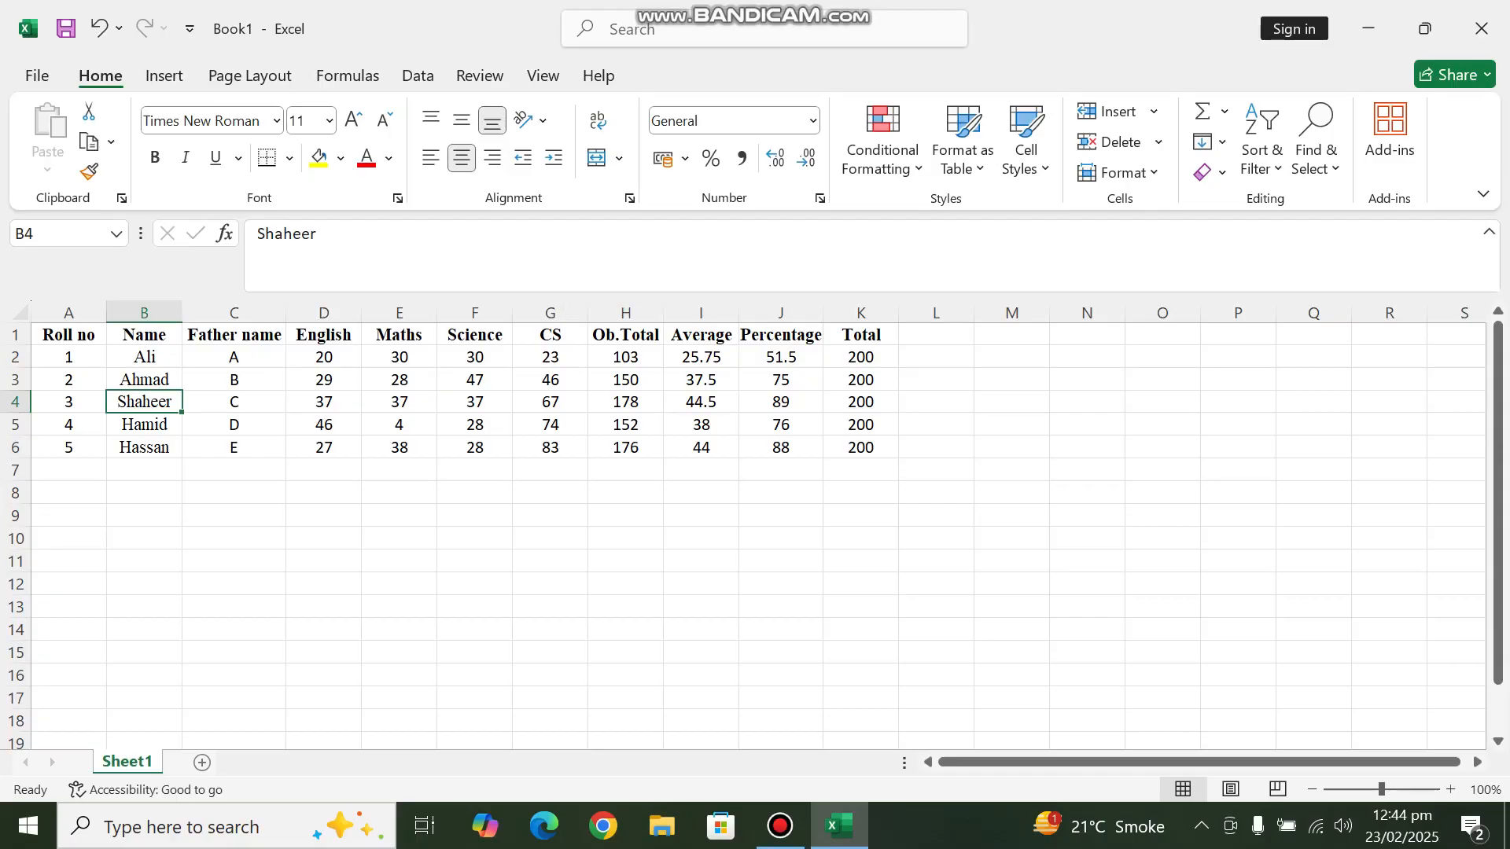
Enter the percentage formula =(H6/K6)*100 for the last student in empty cell G11.
{"action": "left_click", "coordinate": [550, 562]}
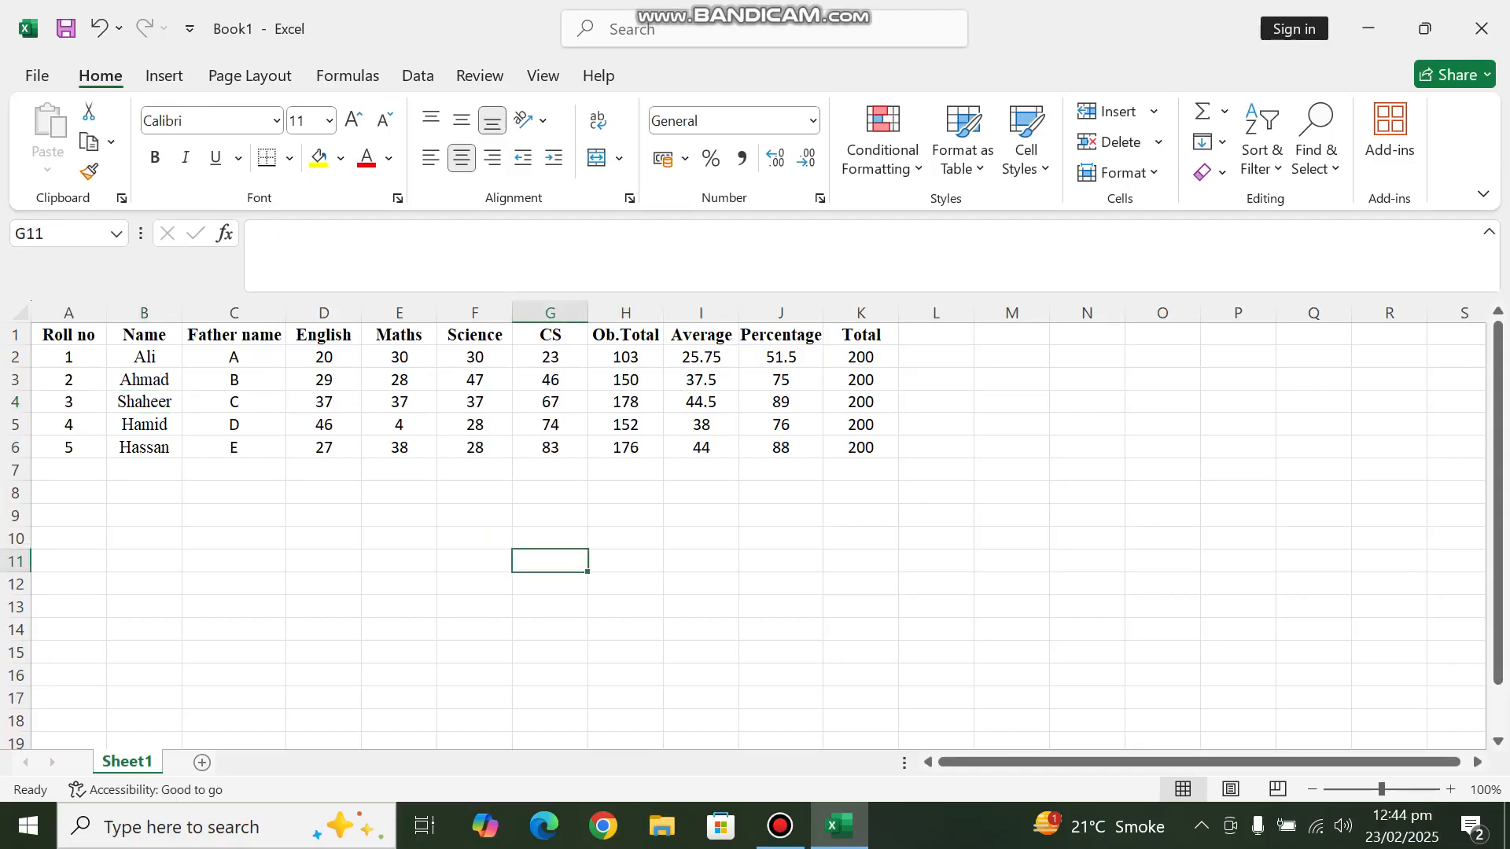
{"action": "type", "text": "="}
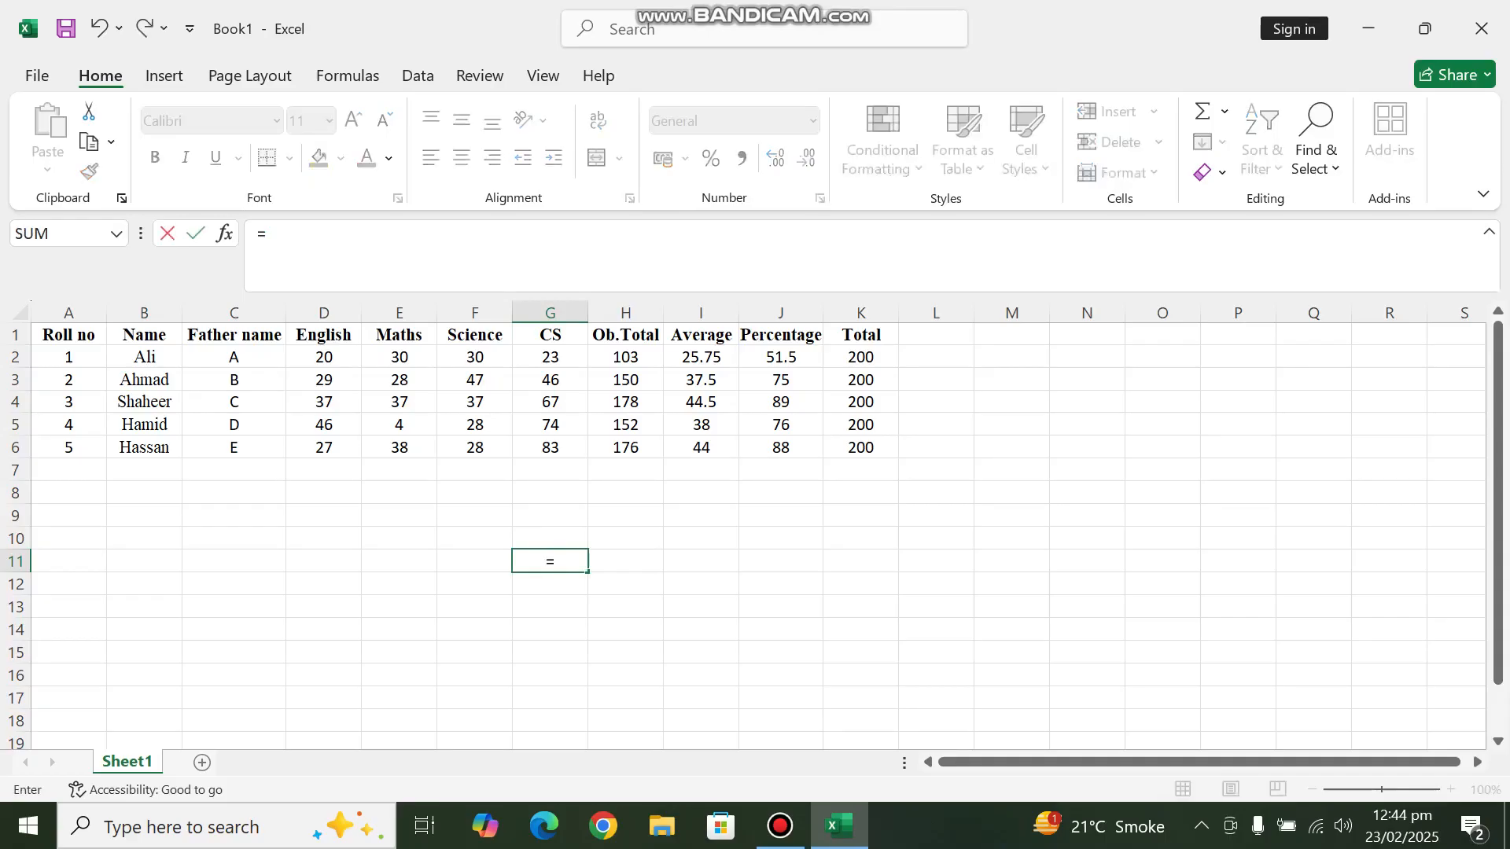
{"action": "type", "text": "("}
{"action": "left_click", "coordinate": [625, 448]}
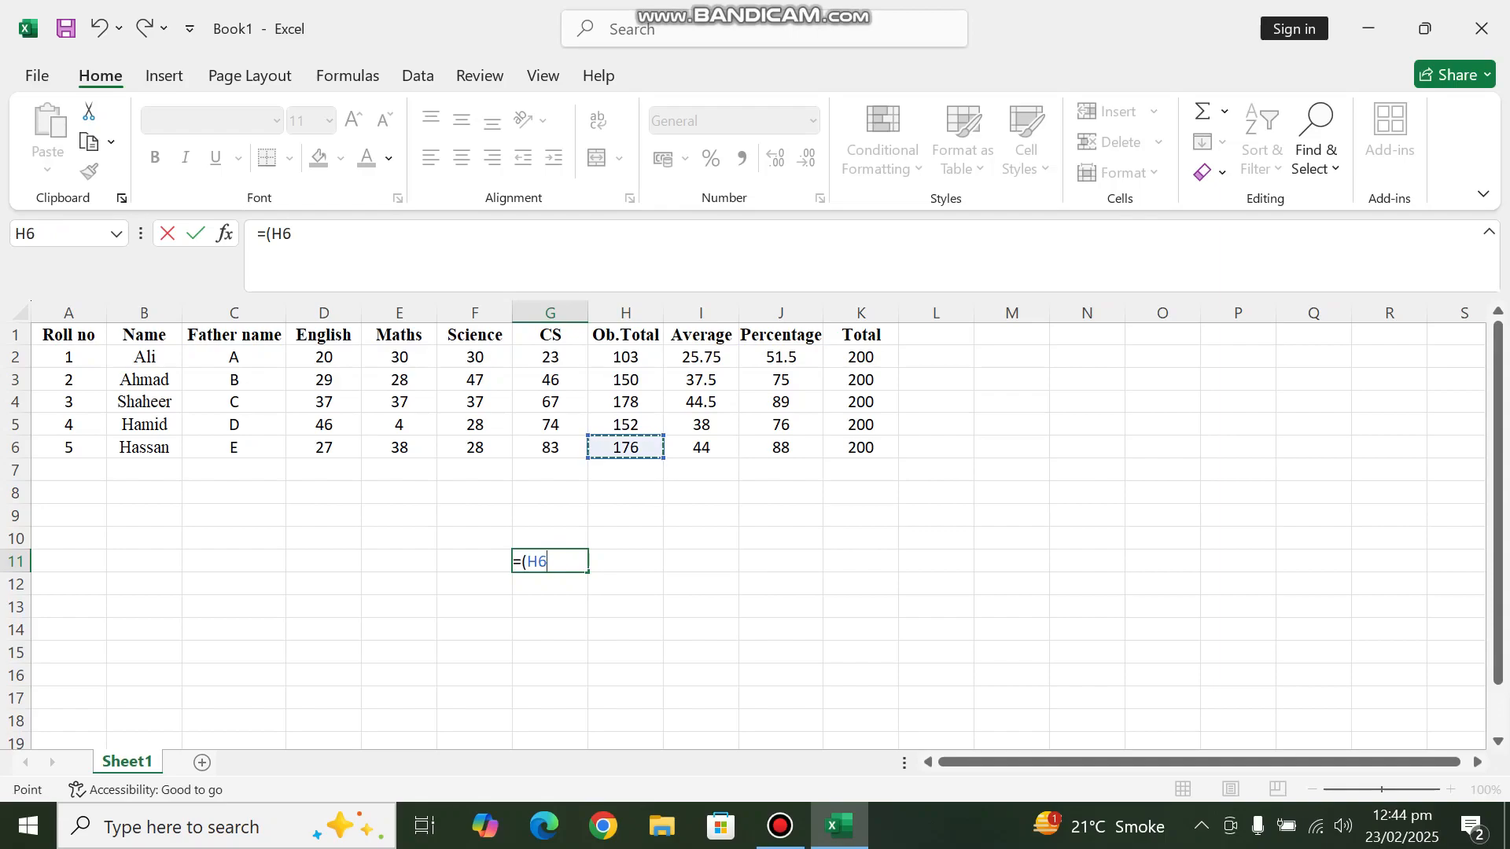
{"action": "type", "text": "/"}
{"action": "left_click", "coordinate": [861, 447]}
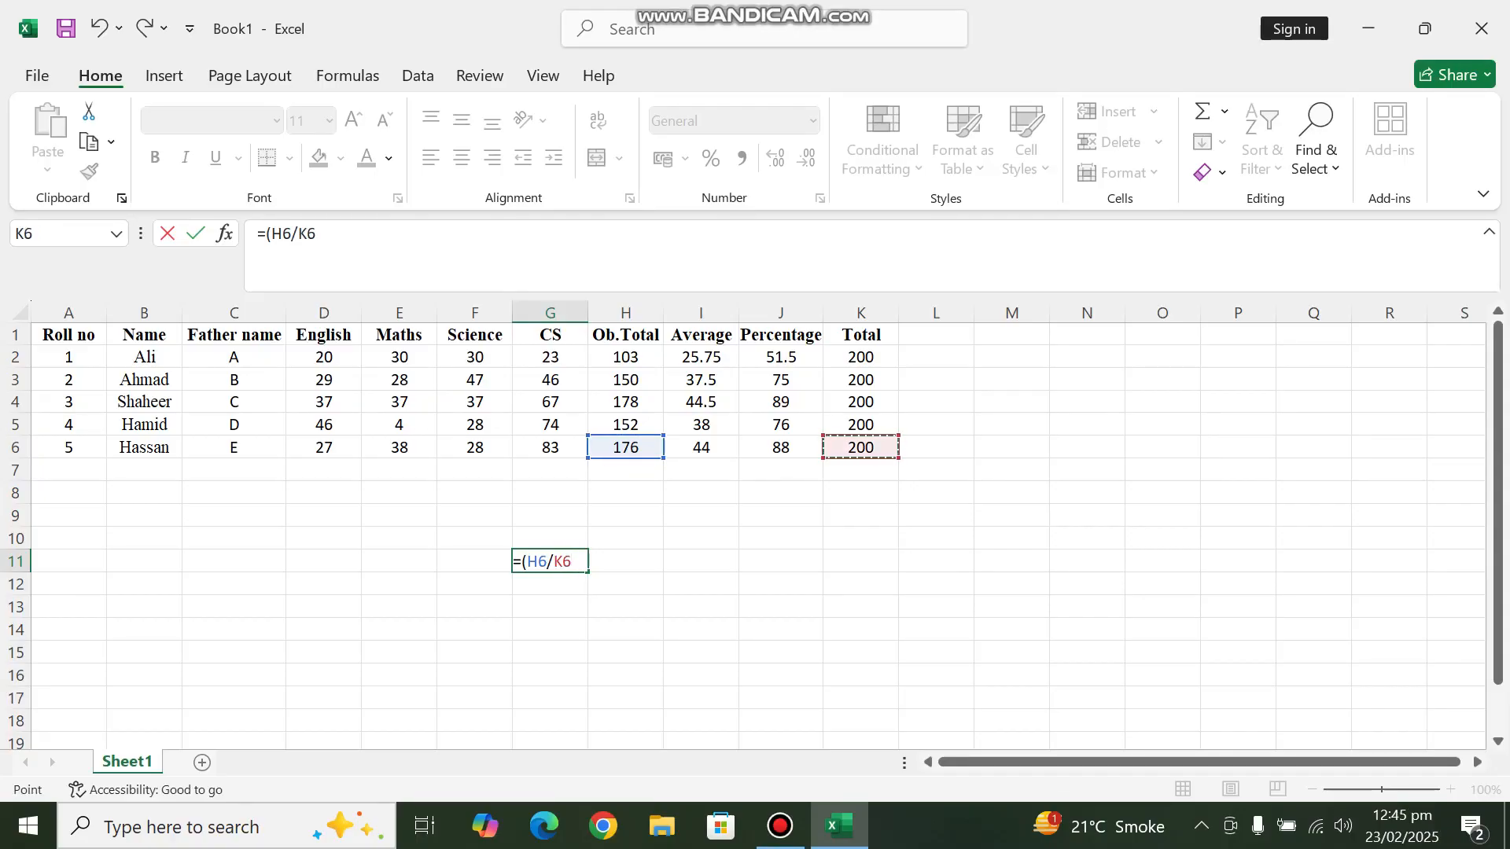
{"action": "type", "text": ")*100"}
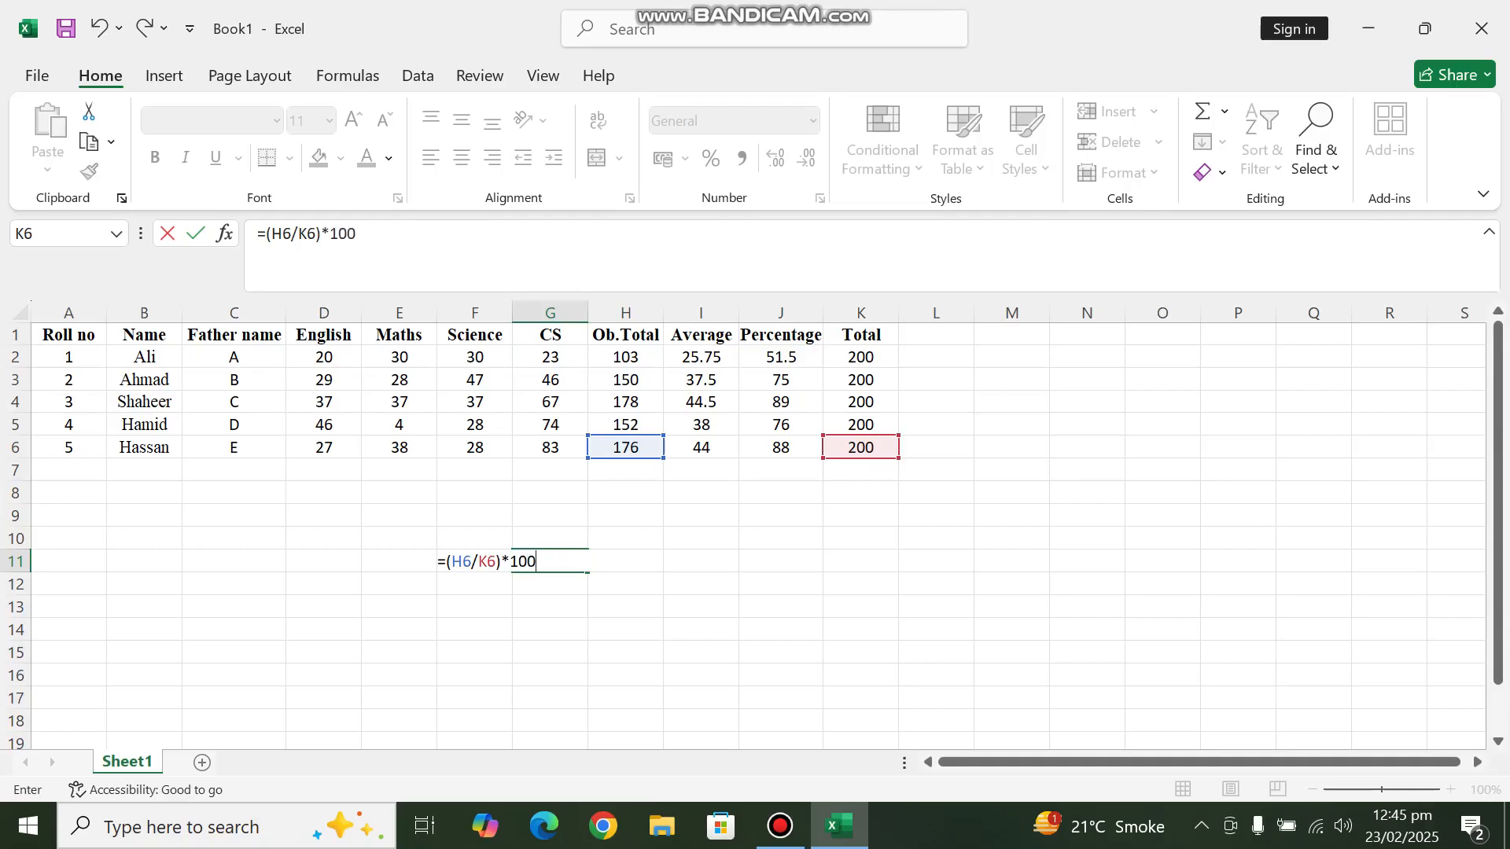
{"action": "key", "text": "Return"}
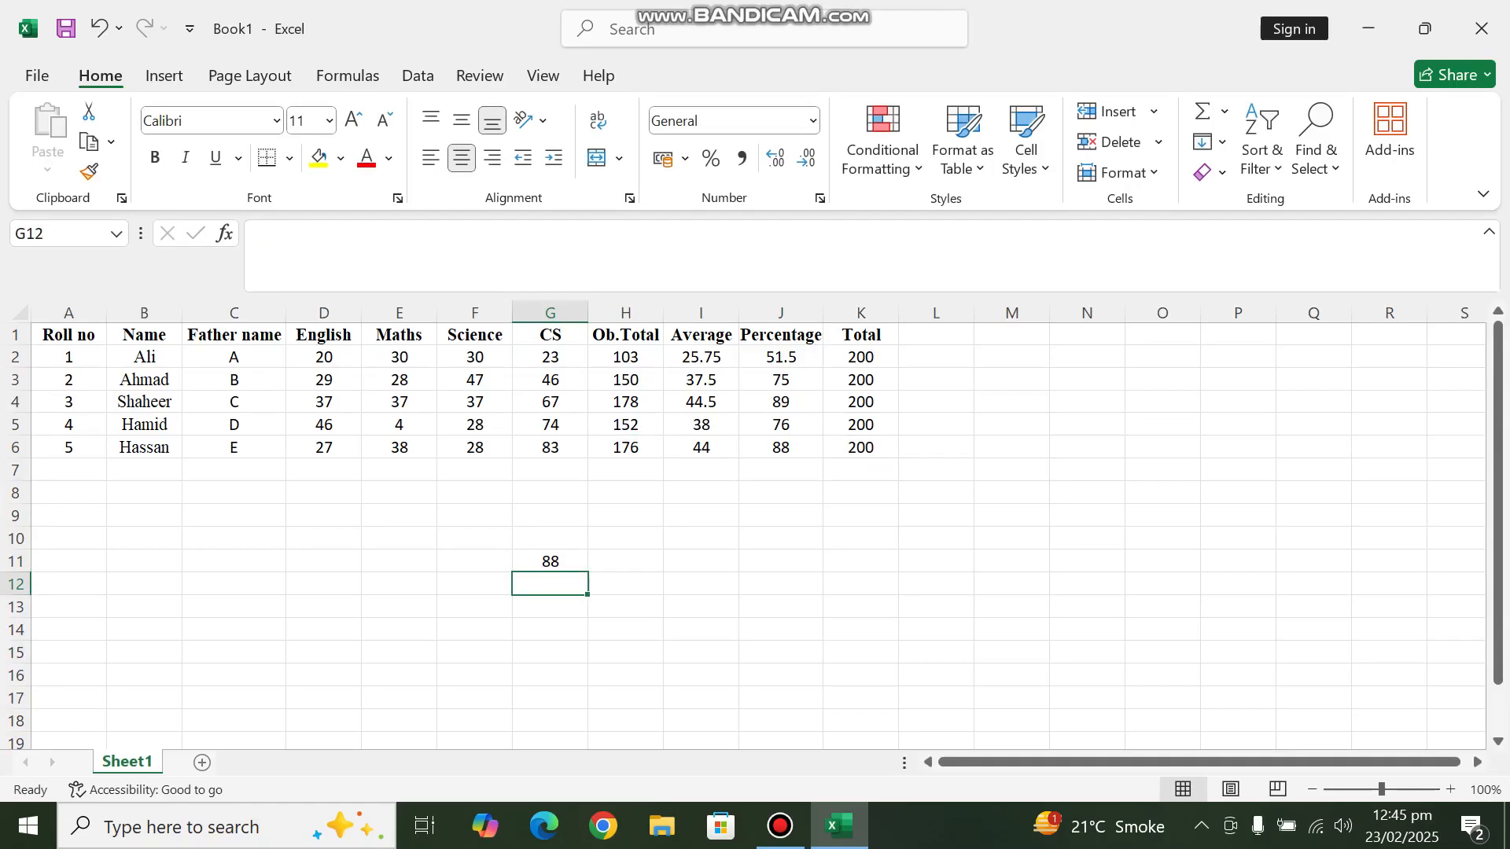
Delete the trial percentage formula from cell G11.
{"action": "key", "text": "Up"}
{"action": "key", "text": "F2"}
{"action": "key", "text": "BackSpace"}
{"action": "key", "text": "BackSpace"}
{"action": "key", "text": "BackSpace"}
{"action": "key", "text": "BackSpace"}
{"action": "key", "text": "BackSpace"}
{"action": "key", "text": "BackSpace"}
{"action": "key", "text": "BackSpace"}
{"action": "key", "text": "BackSpace"}
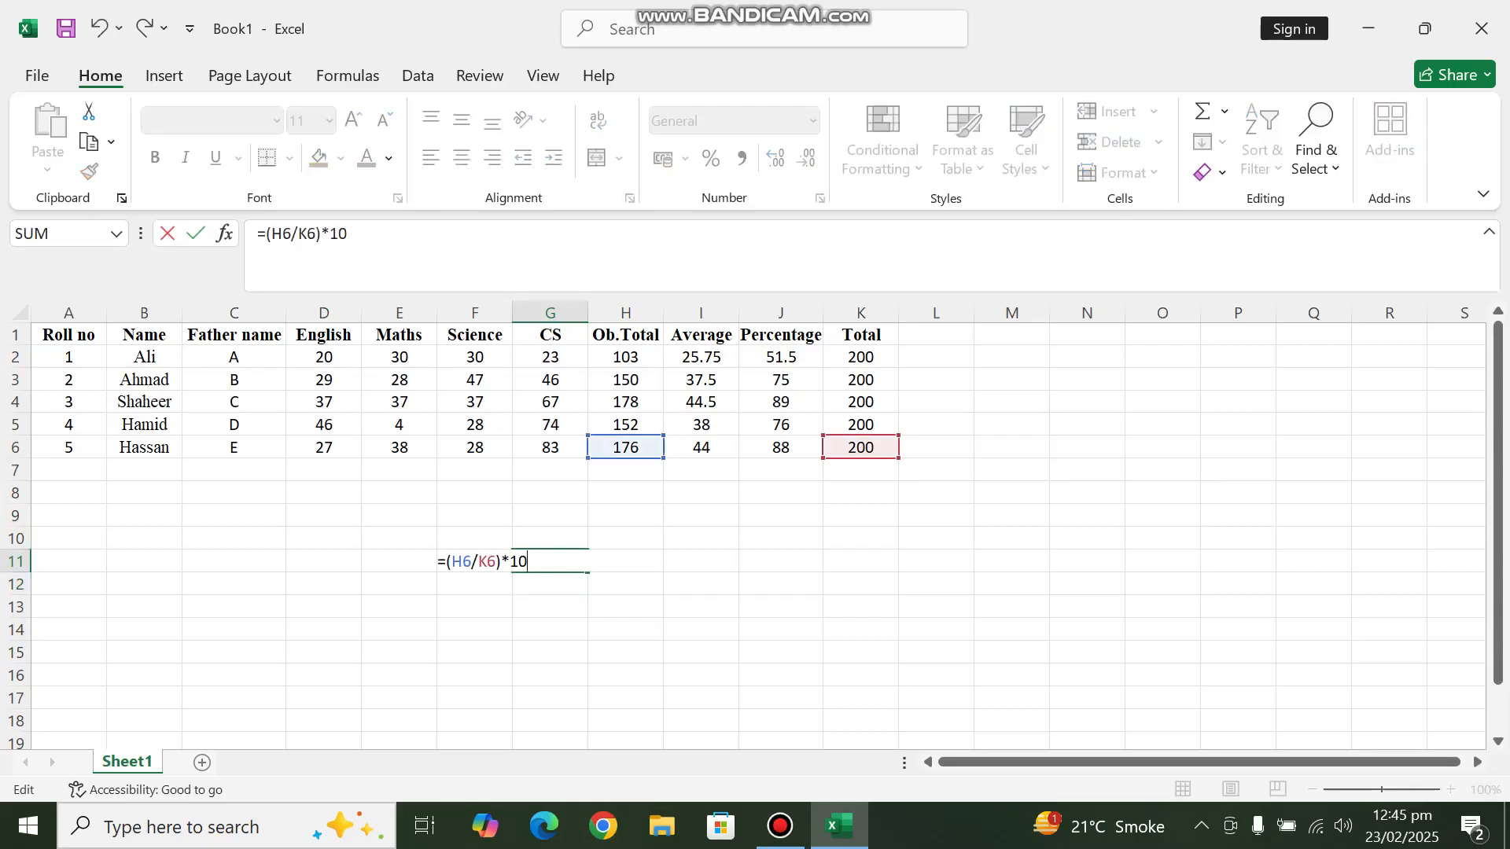
{"action": "key", "text": "BackSpace"}
{"action": "key", "text": "BackSpace"}
{"action": "key", "text": "BackSpace"}
{"action": "key", "text": "BackSpace"}
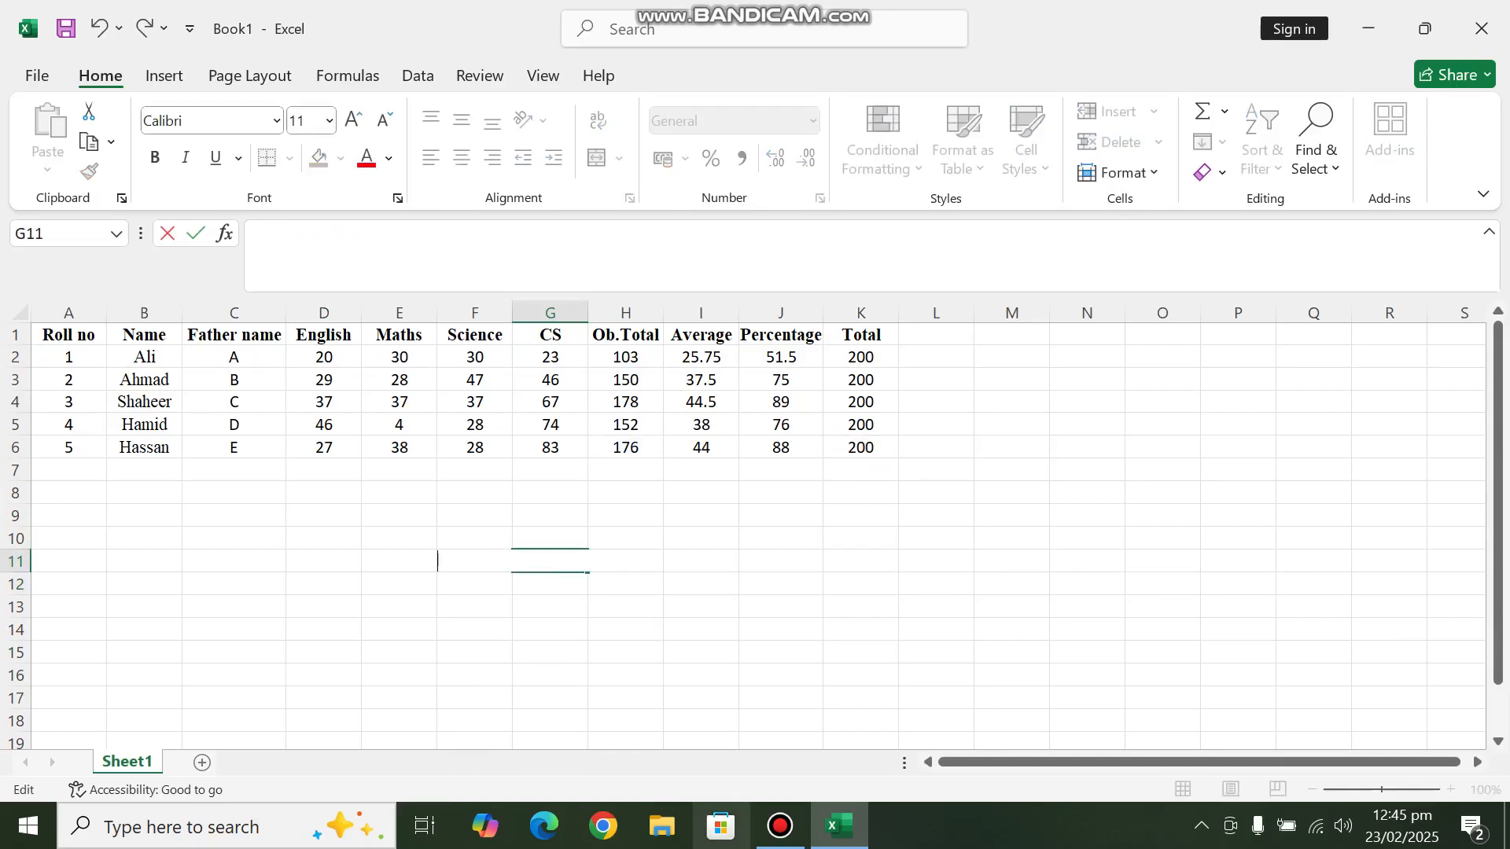
{"action": "left_click", "coordinate": [780, 825]}
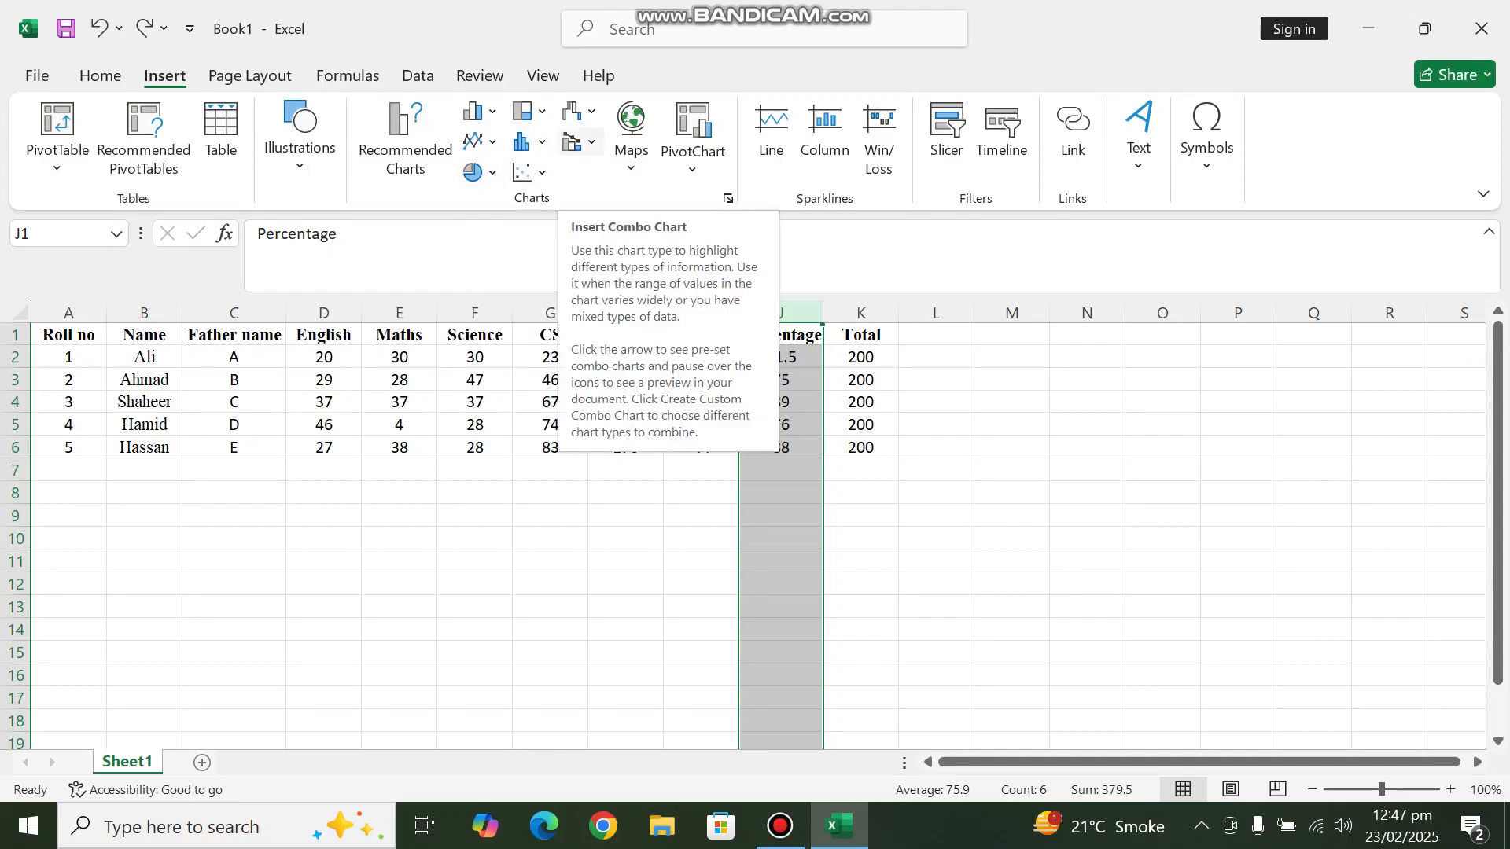
Insert a 2-D clustered column chart of the selected Percentage column.
{"action": "left_click", "coordinate": [531, 141]}
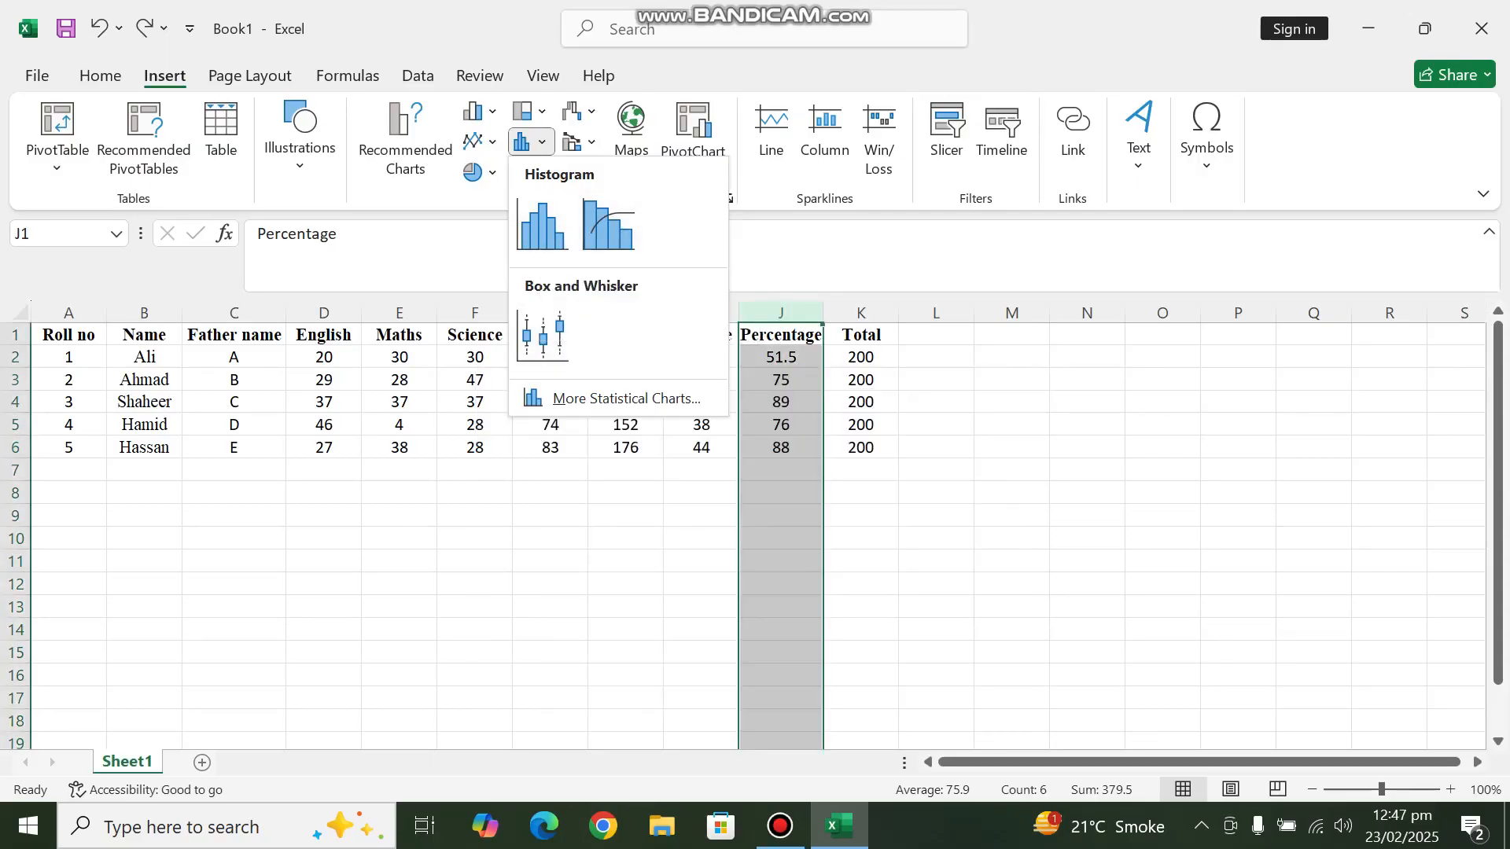
{"action": "left_click", "coordinate": [481, 111]}
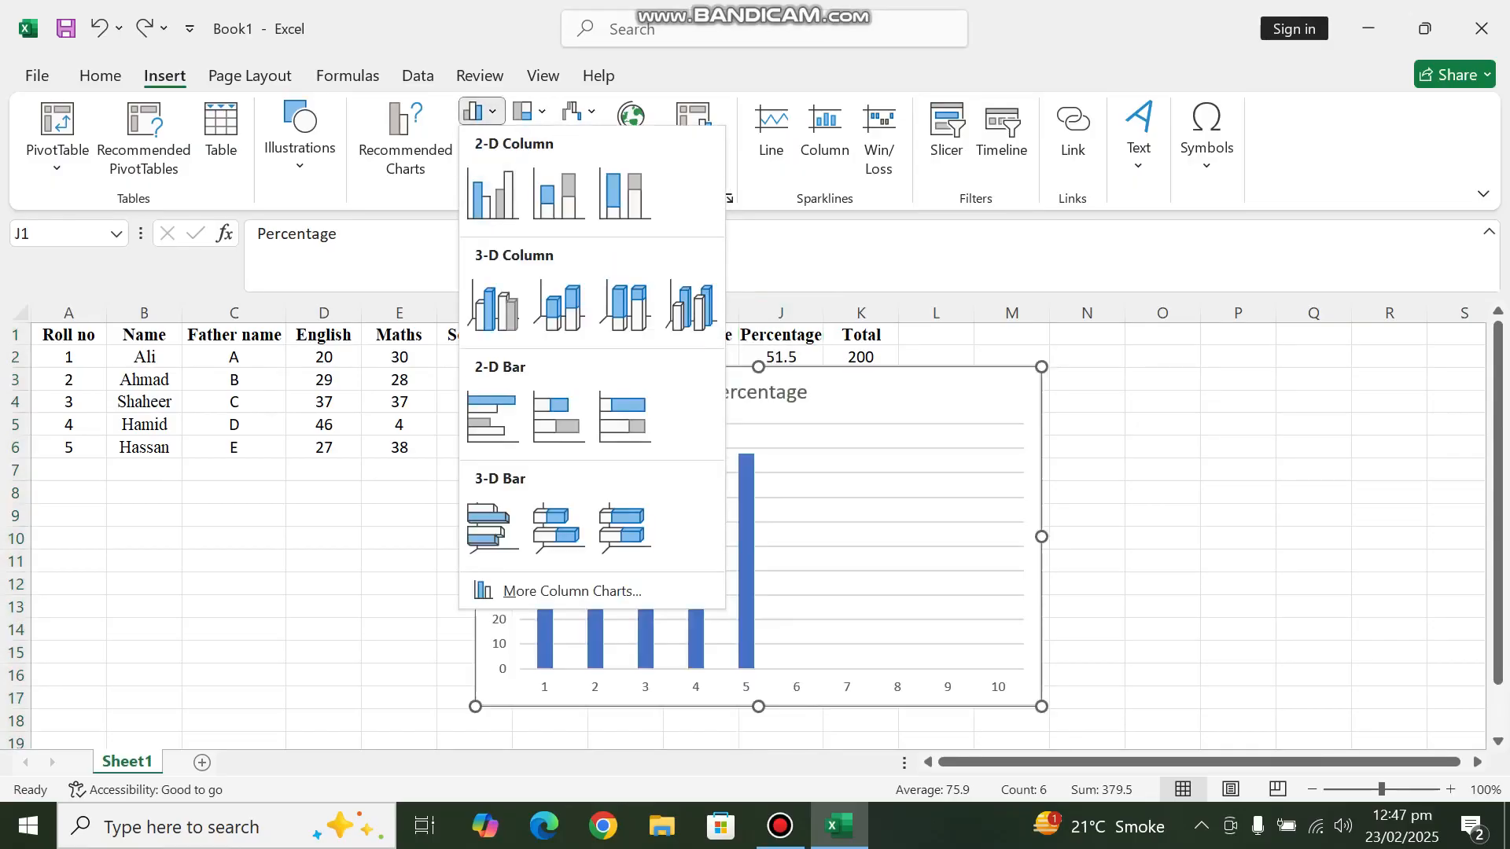
{"action": "left_click", "coordinate": [492, 193]}
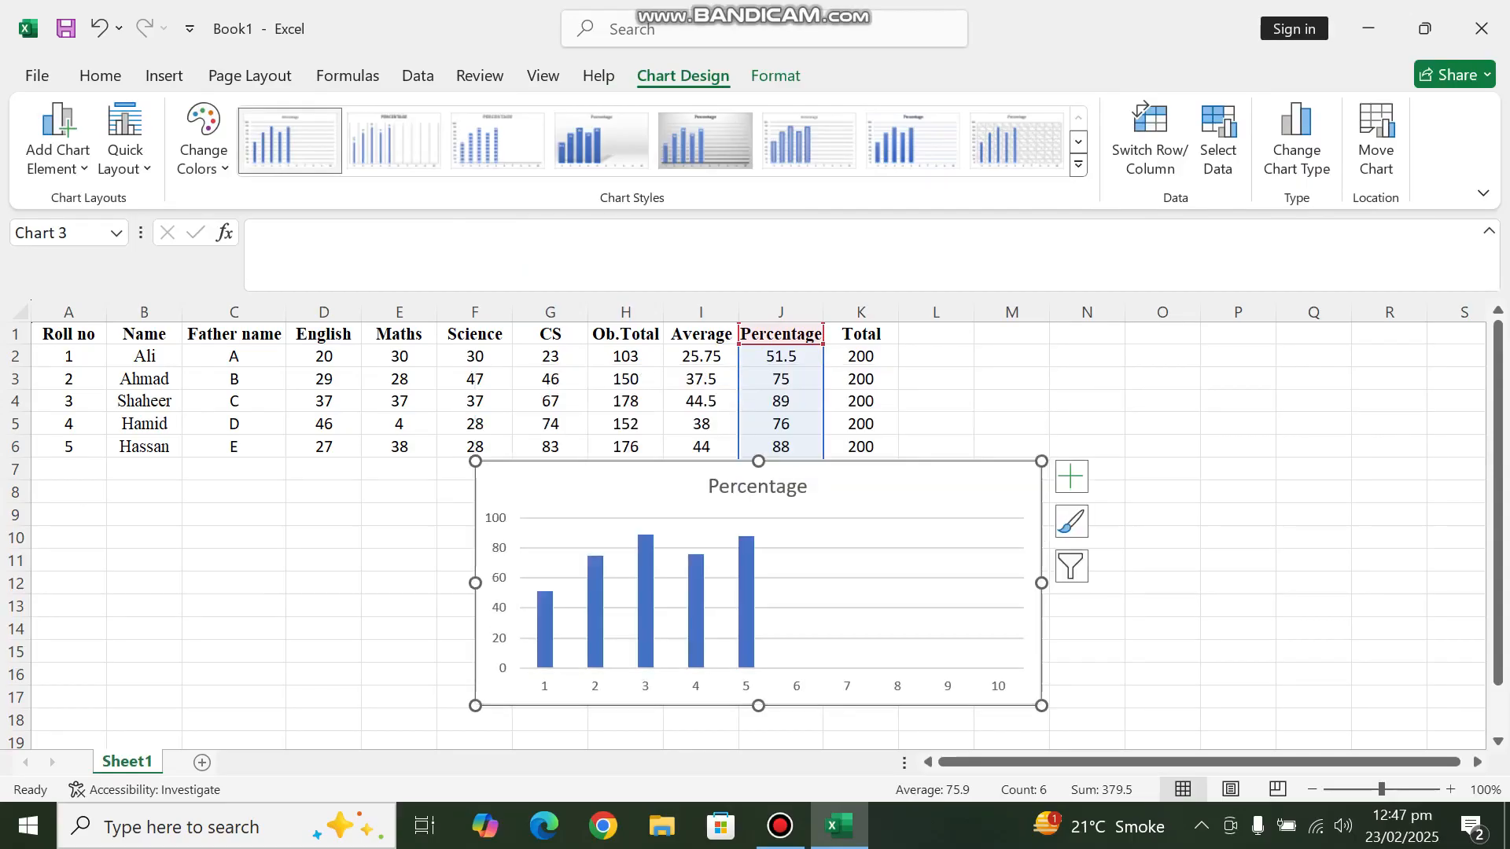
Narrow the Percentage chart from its left side and shift its plot area up to the chart's upper edge.
{"action": "left_click_drag", "start_coordinate": [475, 583], "coordinate": [675, 583]}
{"action": "left_click_drag", "start_coordinate": [912, 594], "coordinate": [928, 544]}
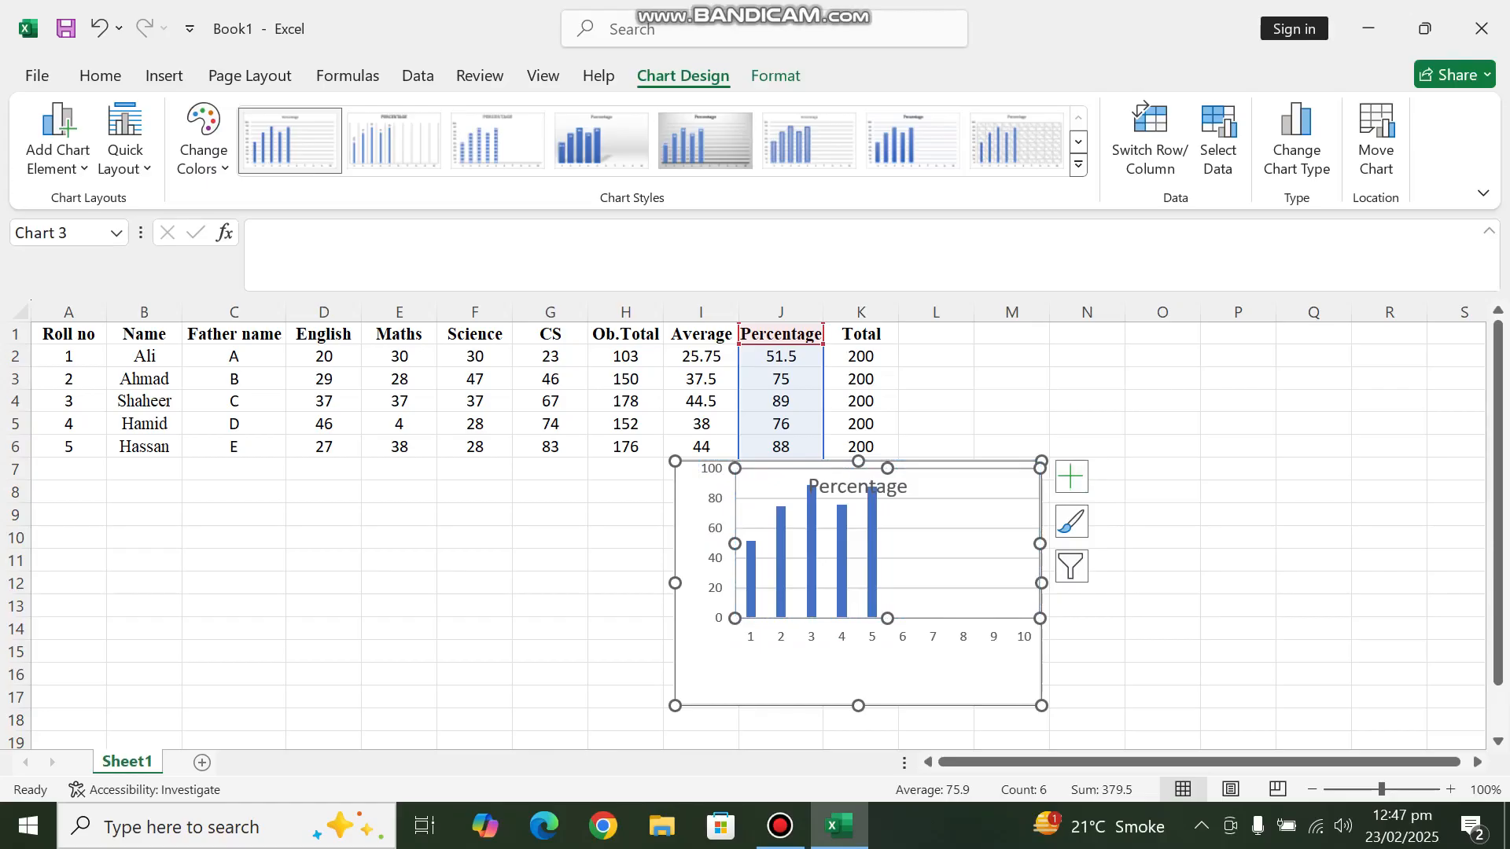
Move the Percentage chart to the empty area right of the marks table and enlarge it to span about columns L to R, rows 2 to 14.
{"action": "left_click_drag", "start_coordinate": [962, 674], "coordinate": [1250, 554]}
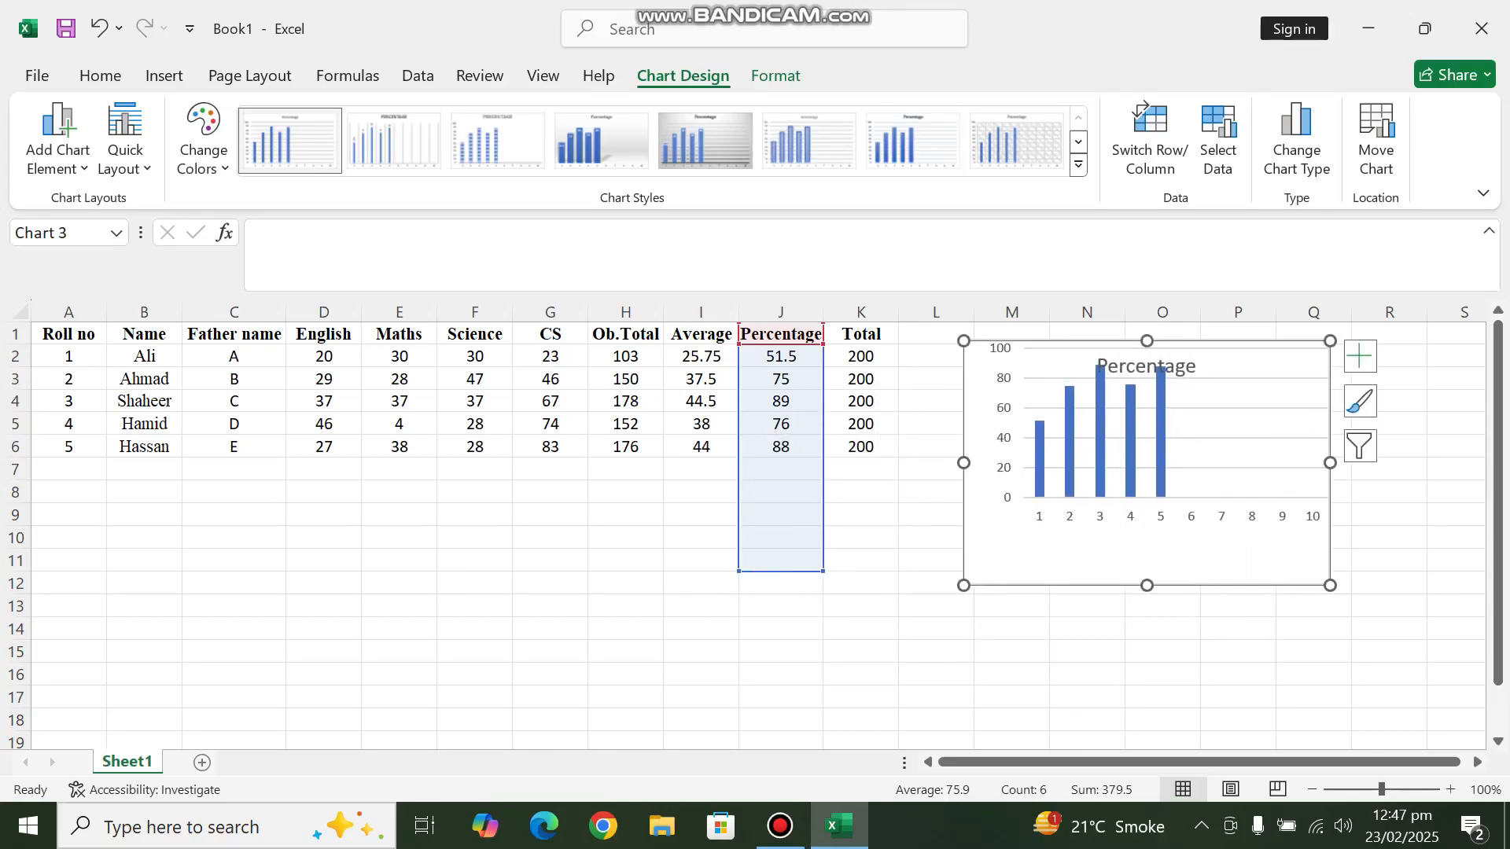
{"action": "left_click_drag", "start_coordinate": [1329, 462], "coordinate": [1355, 462]}
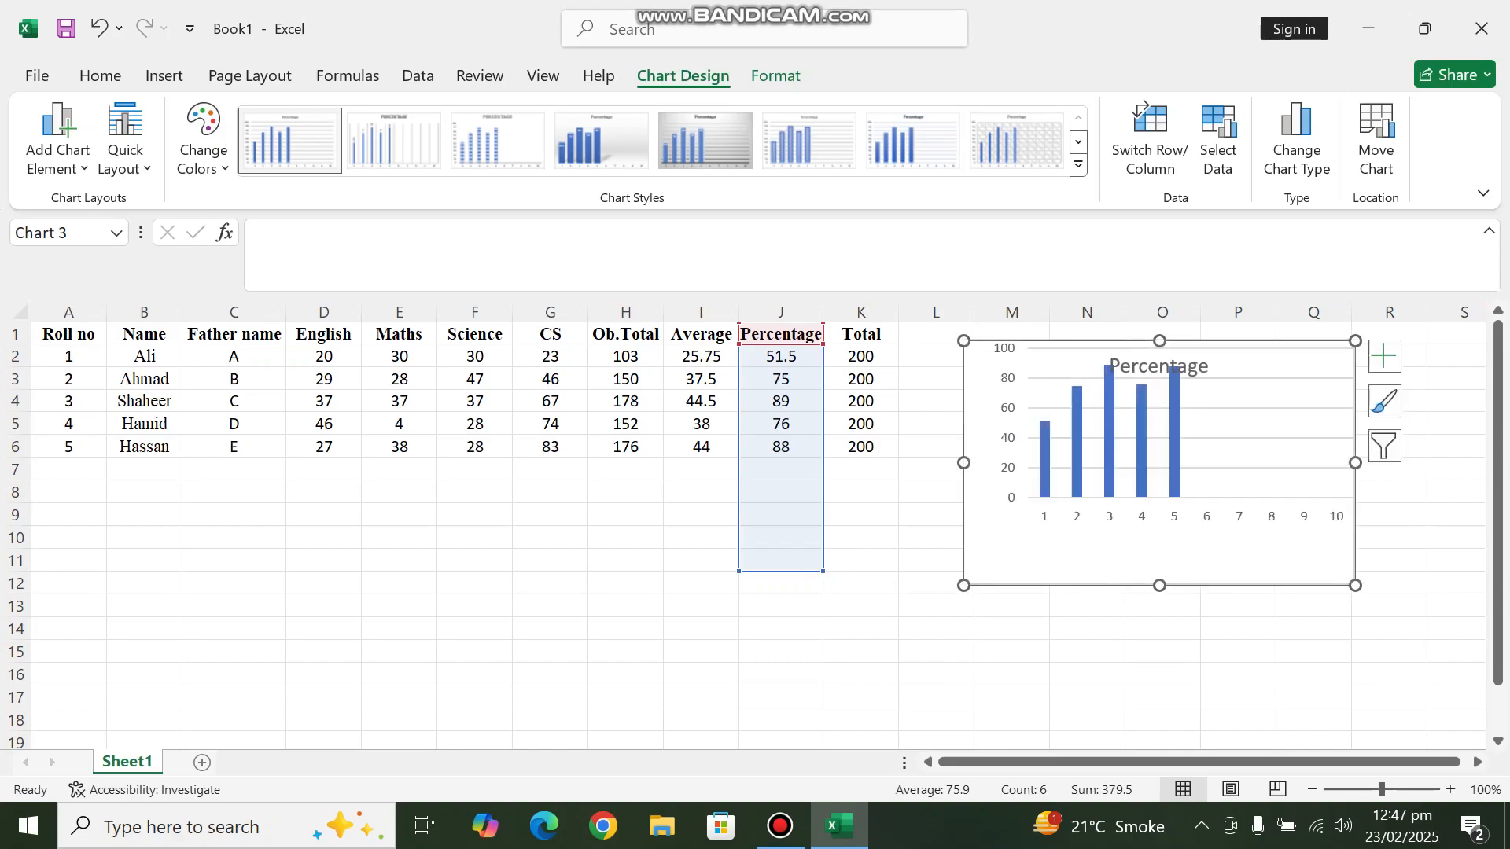
{"action": "left_click_drag", "start_coordinate": [1159, 340], "coordinate": [1159, 321]}
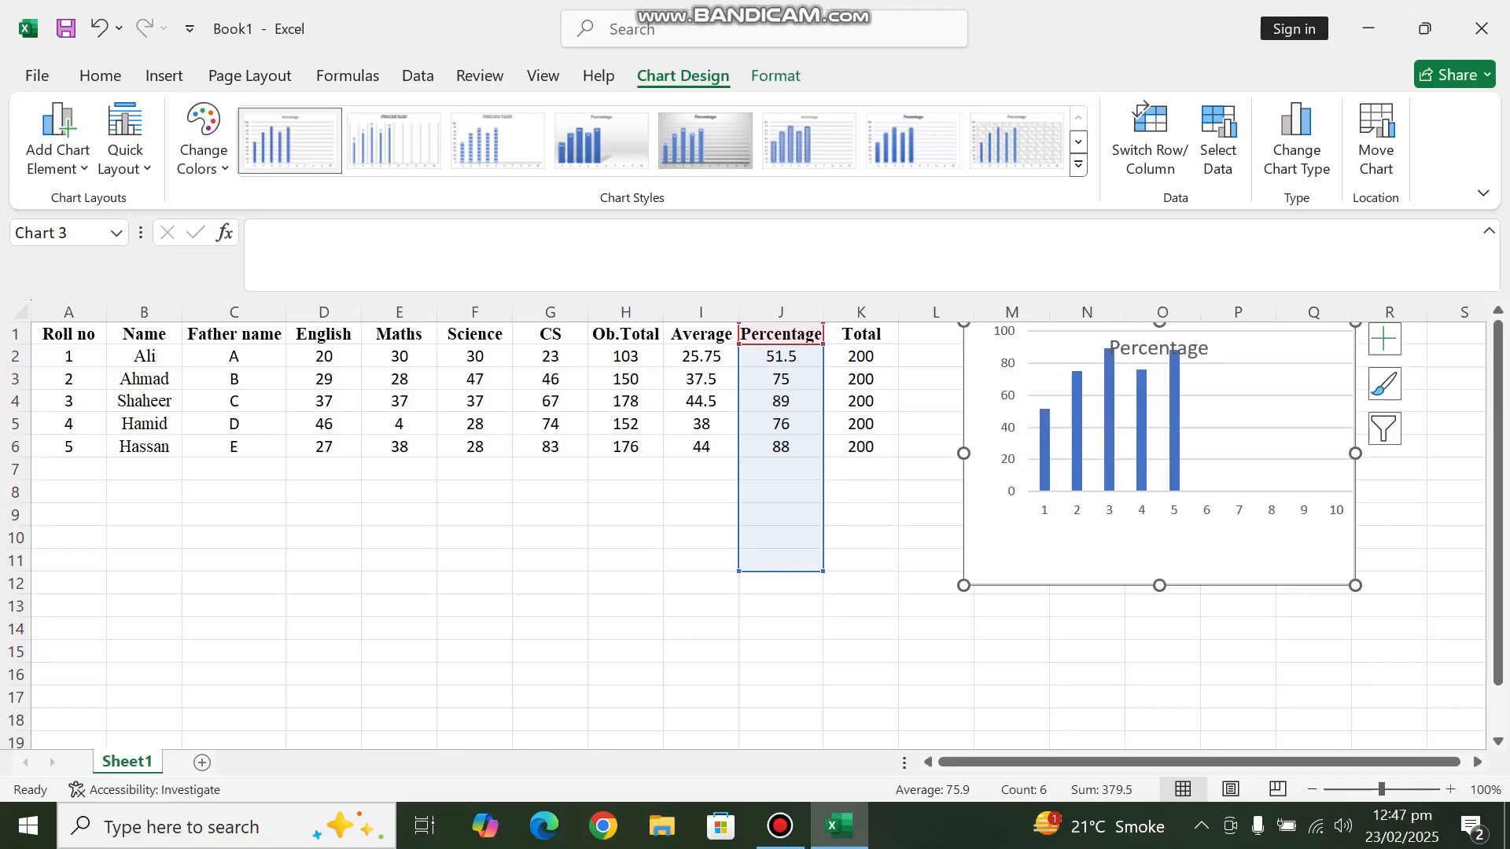
{"action": "left_click_drag", "start_coordinate": [1250, 563], "coordinate": [1241, 631]}
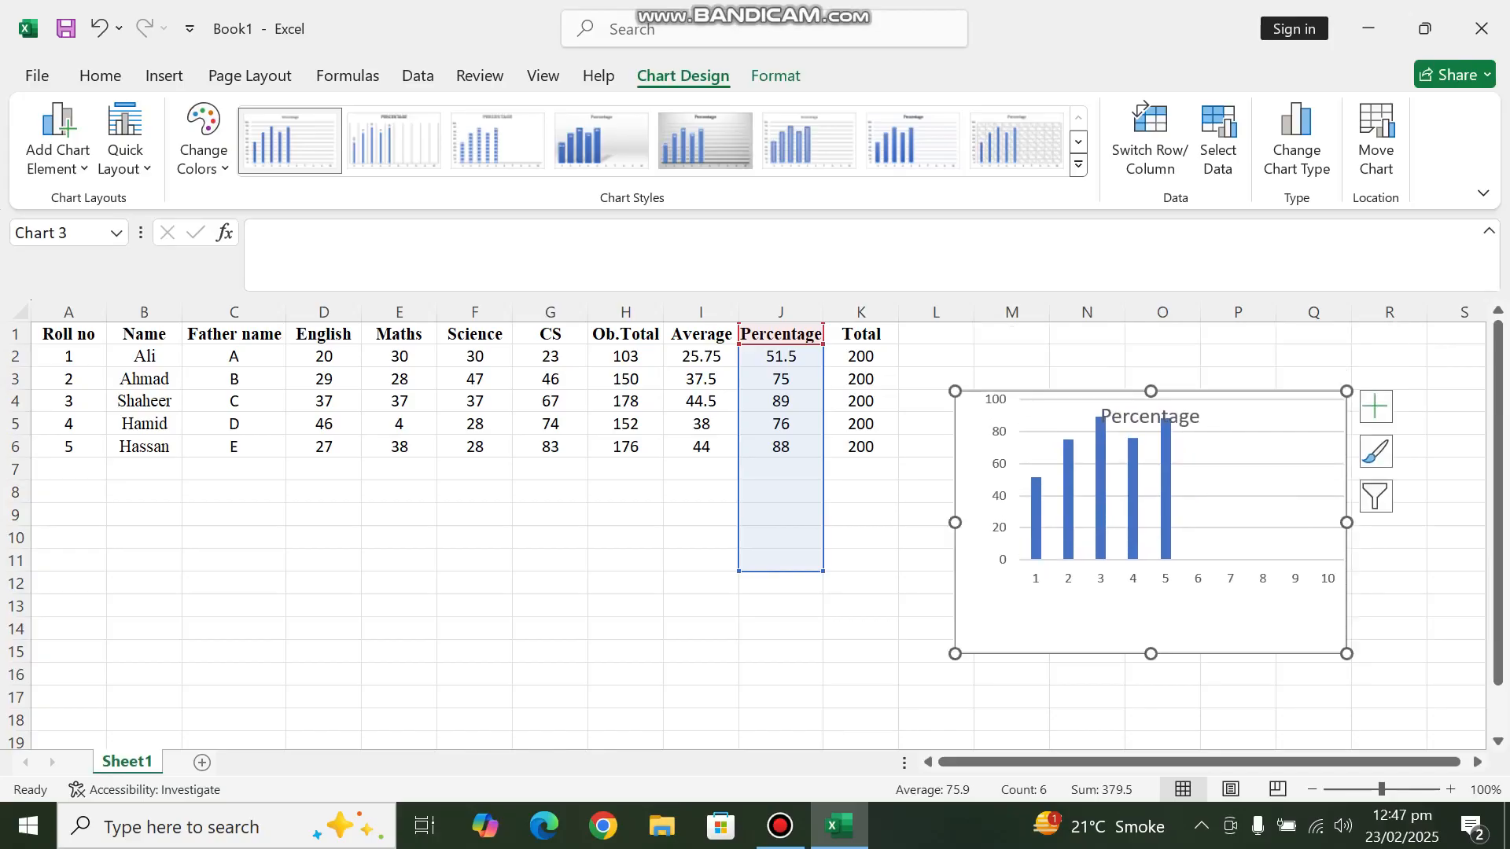
{"action": "left_click_drag", "start_coordinate": [1151, 653], "coordinate": [1150, 625]}
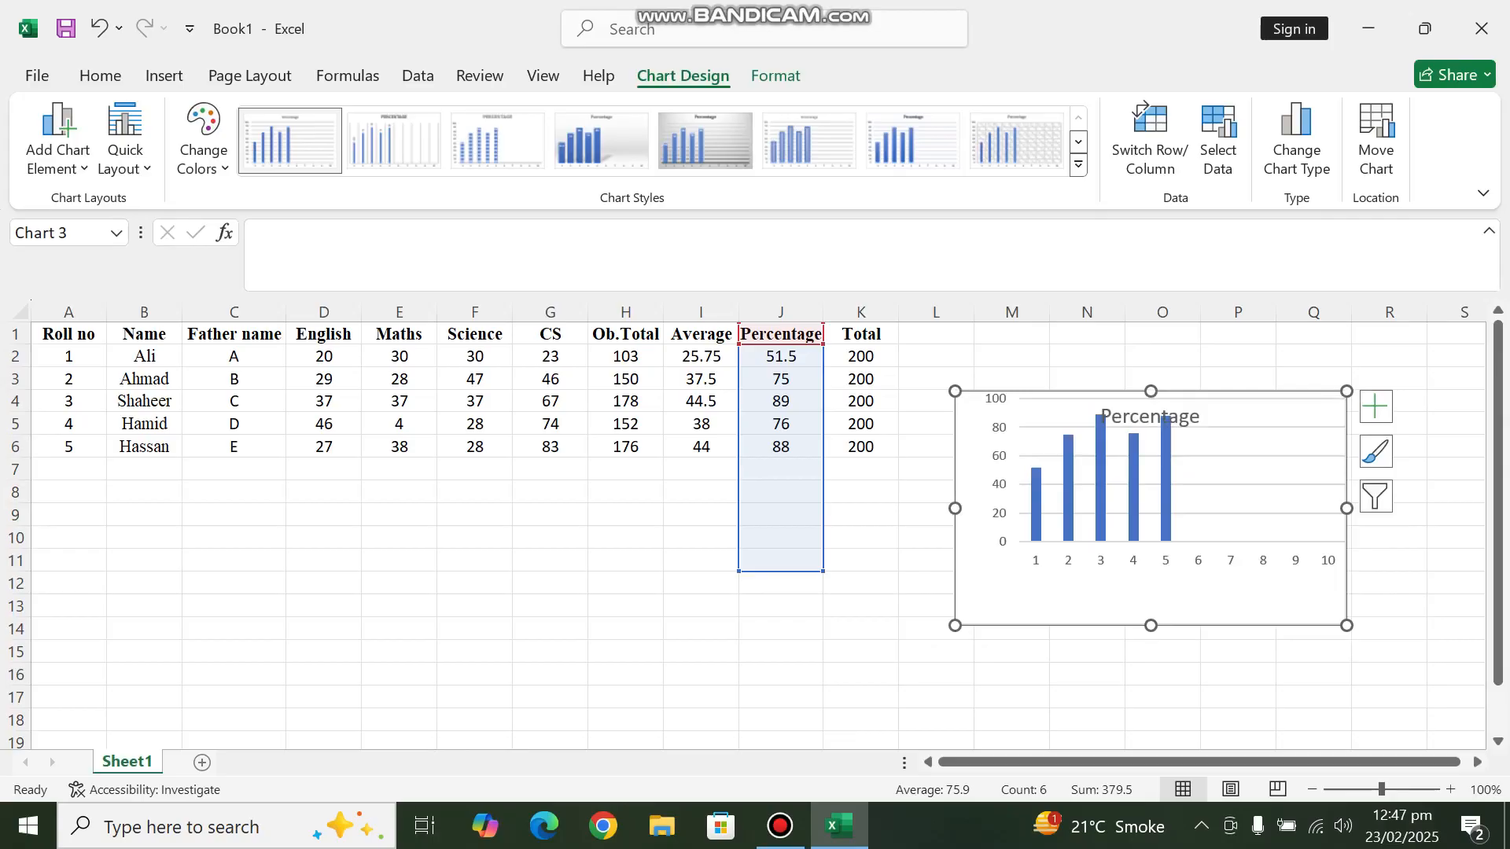
{"action": "left_click_drag", "start_coordinate": [1150, 390], "coordinate": [1150, 359]}
{"action": "left_click_drag", "start_coordinate": [1346, 492], "coordinate": [1386, 492]}
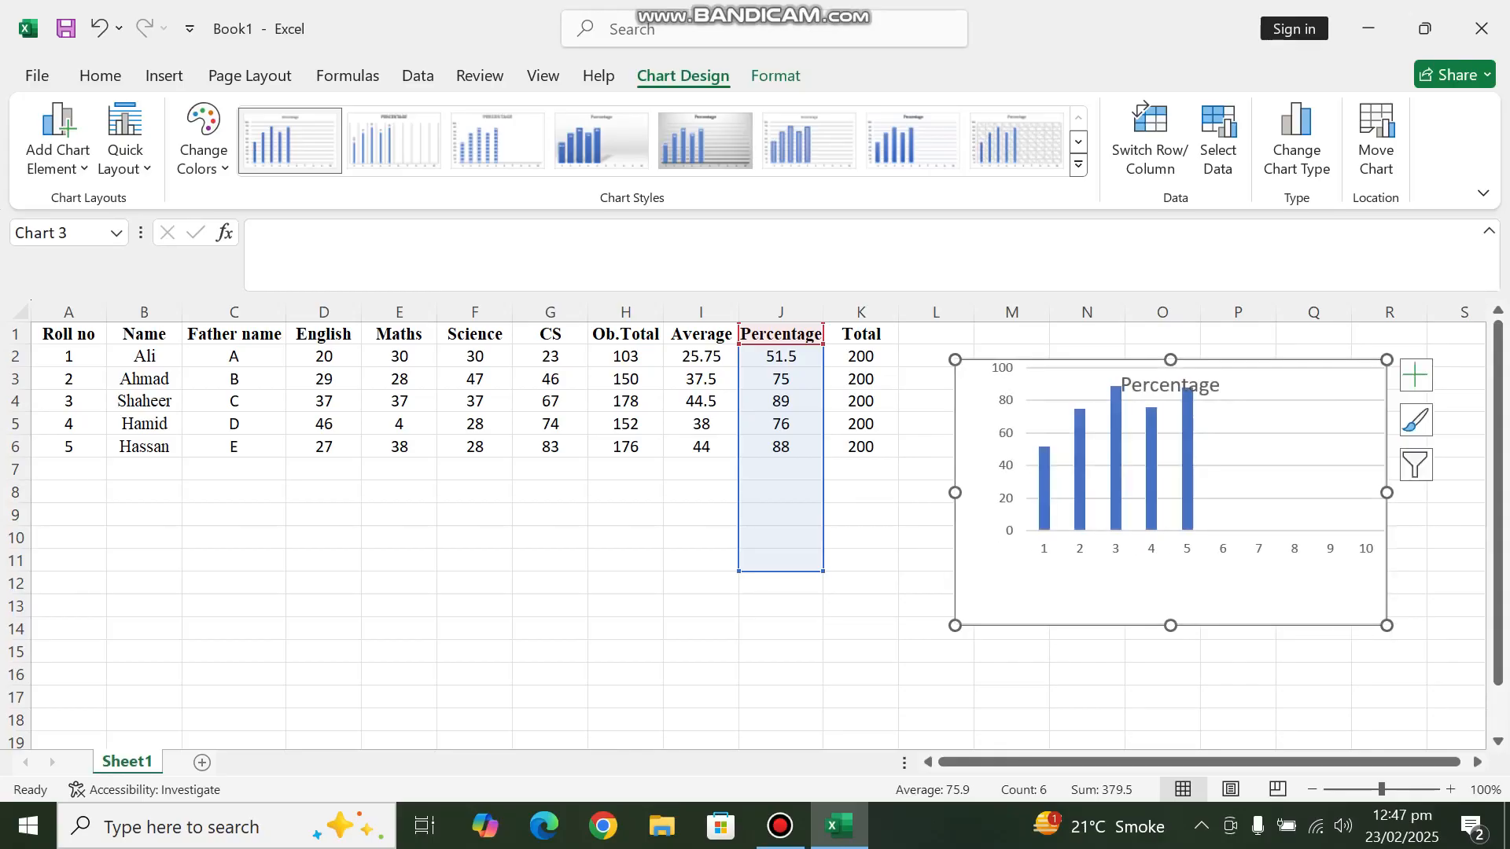
{"action": "left_click", "coordinate": [1087, 674]}
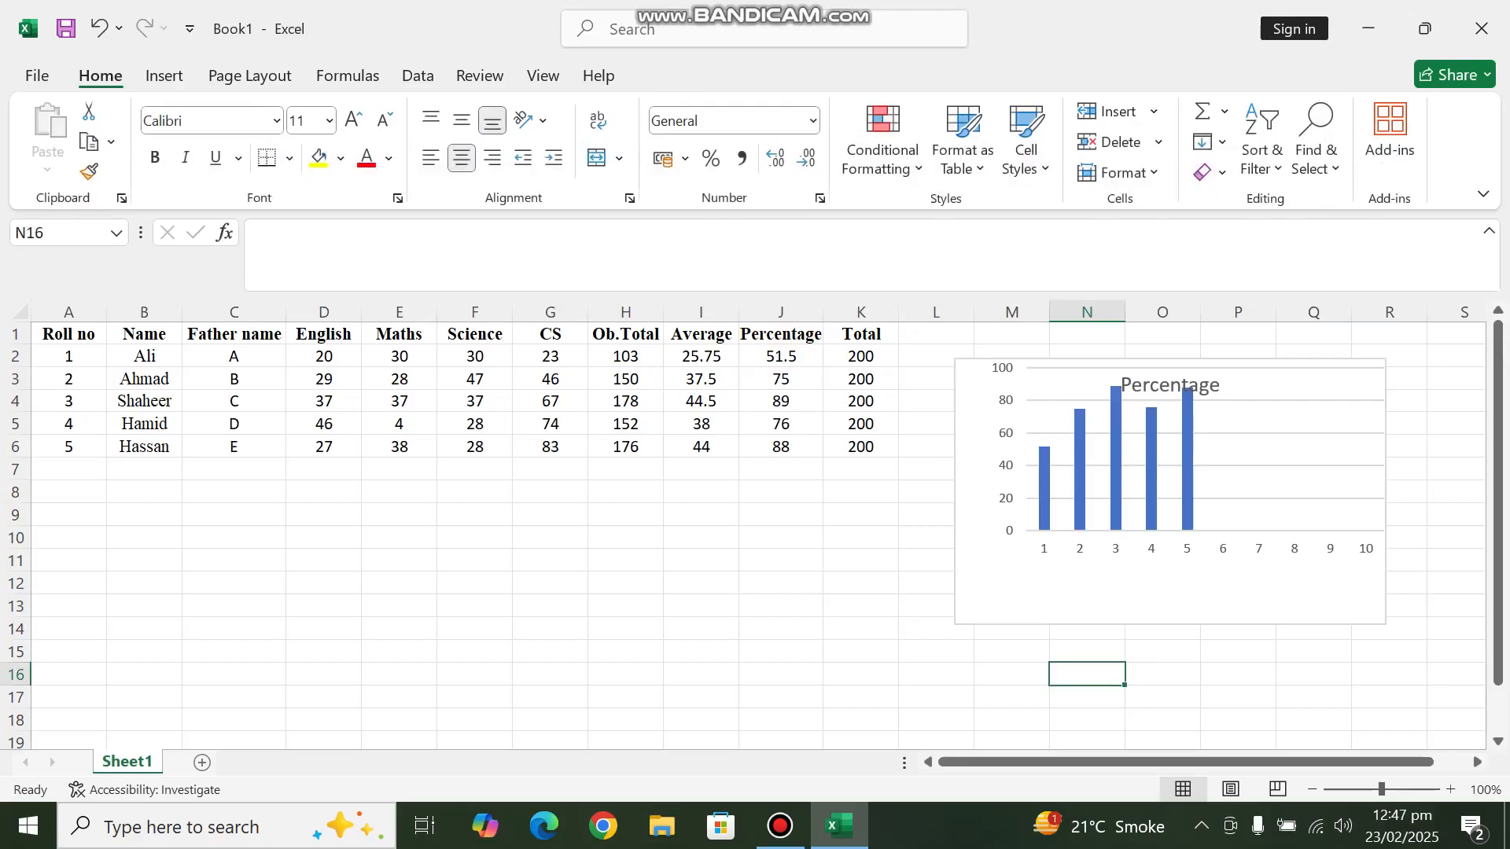
{"action": "left_click", "coordinate": [1250, 450]}
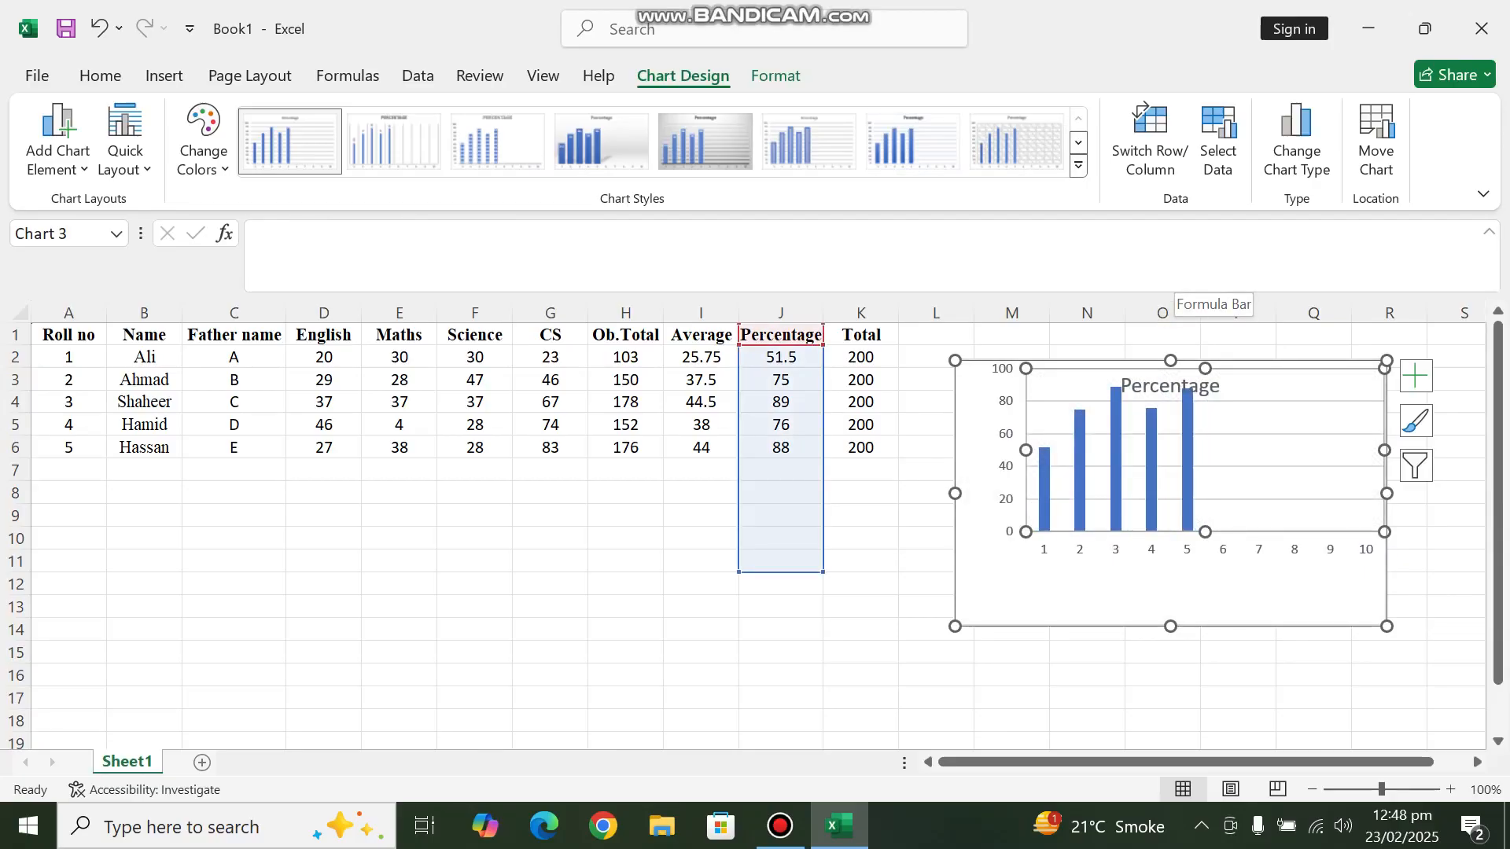
{"action": "left_click", "coordinate": [1086, 698]}
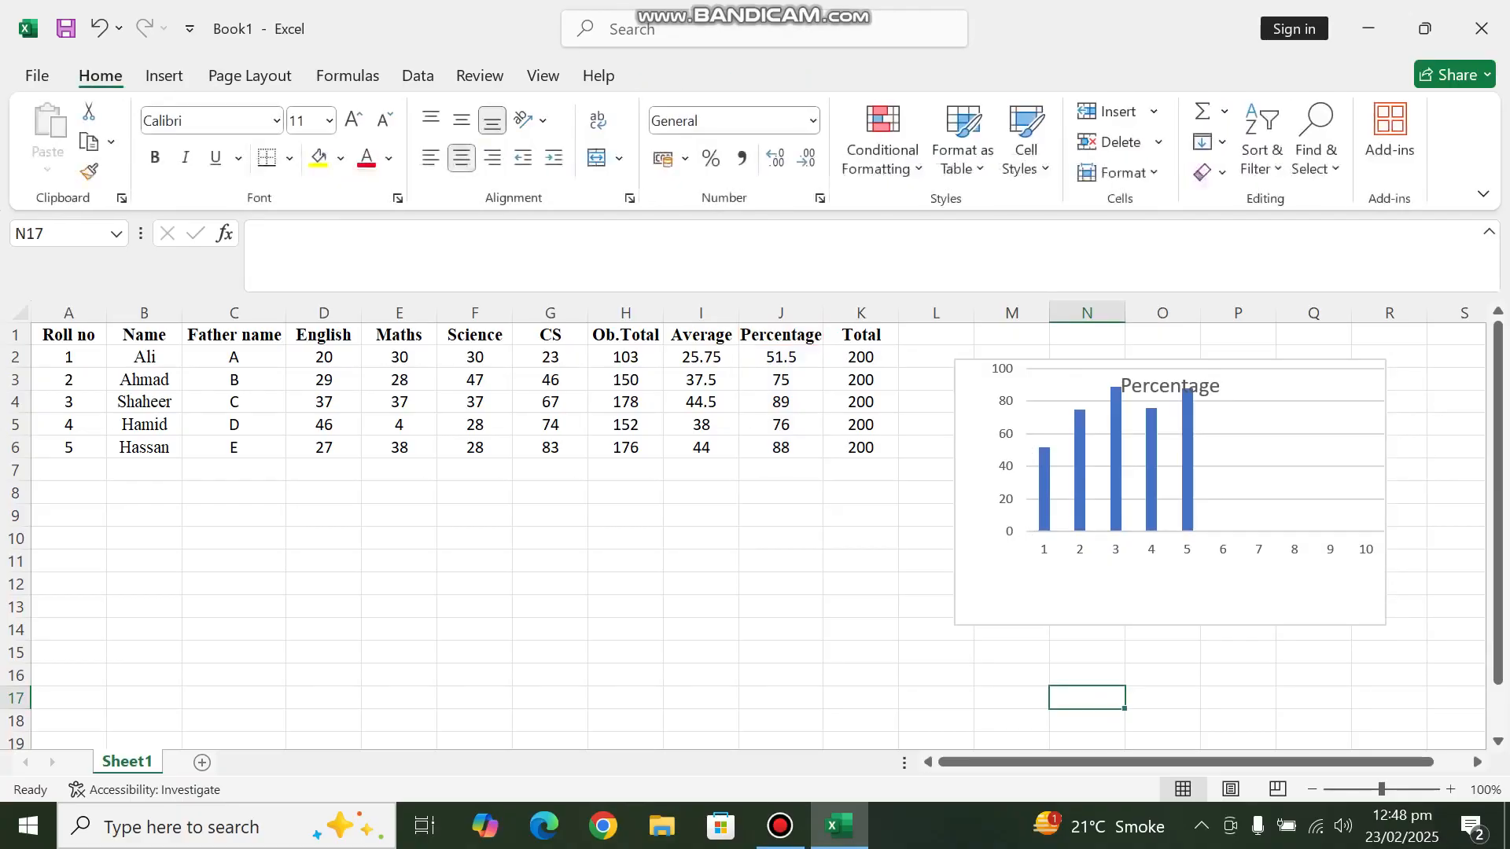
{"action": "left_click", "coordinate": [163, 75]}
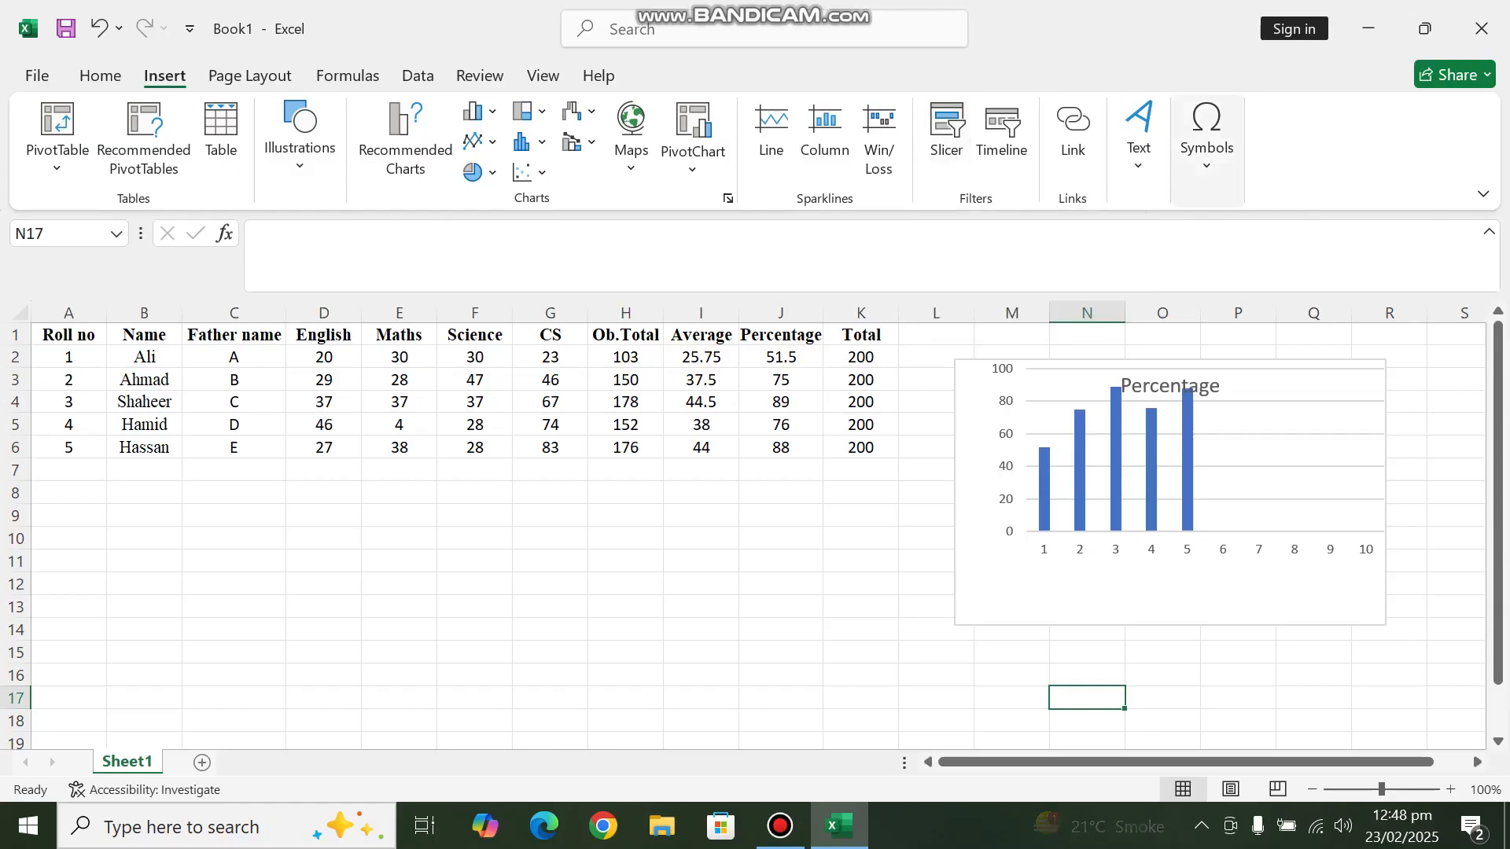
{"action": "left_click", "coordinate": [1206, 137]}
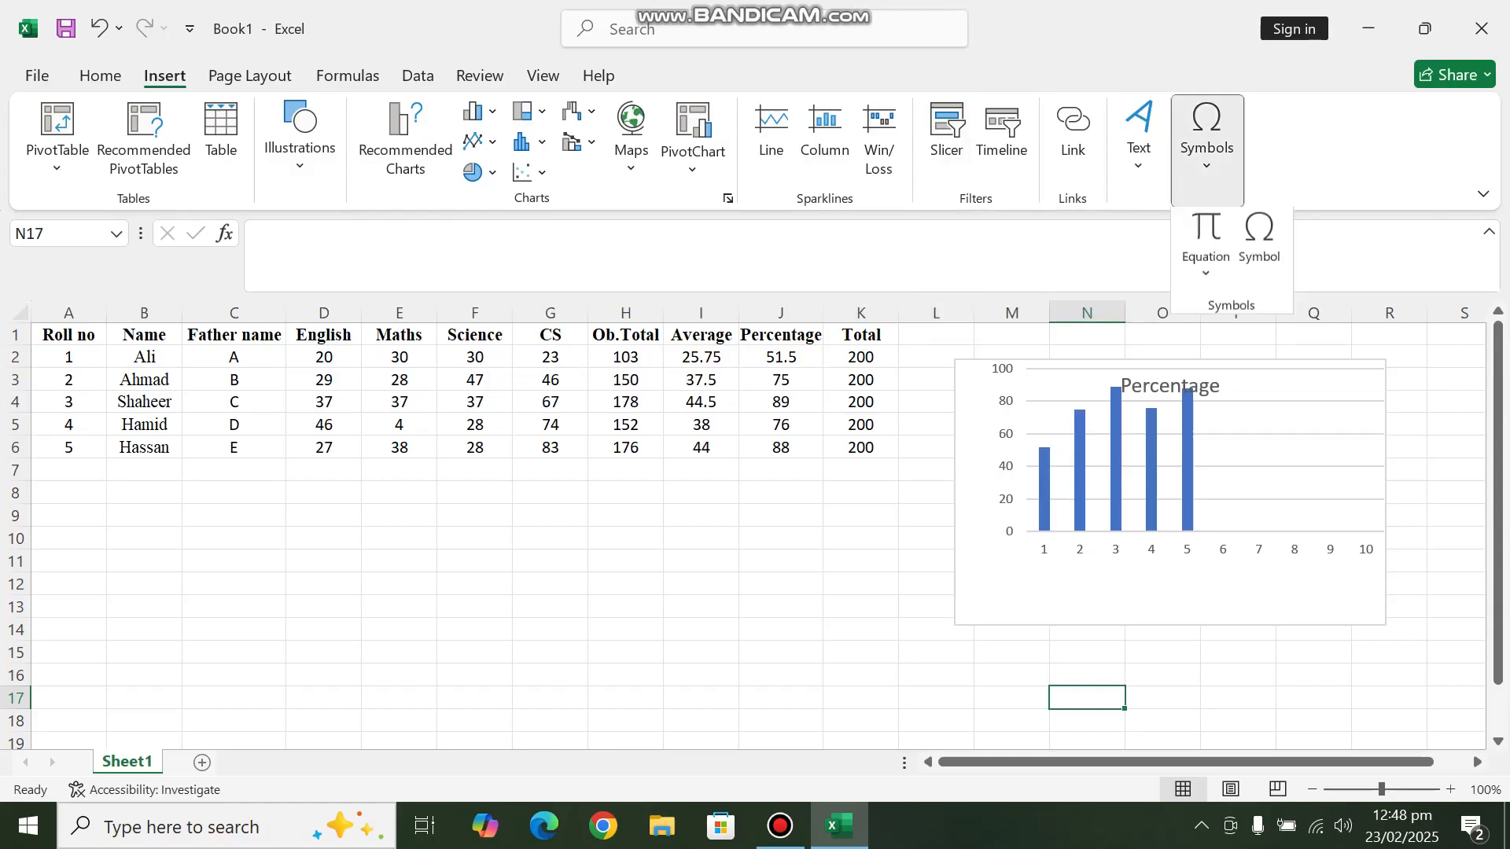
{"action": "left_click", "coordinate": [1206, 138]}
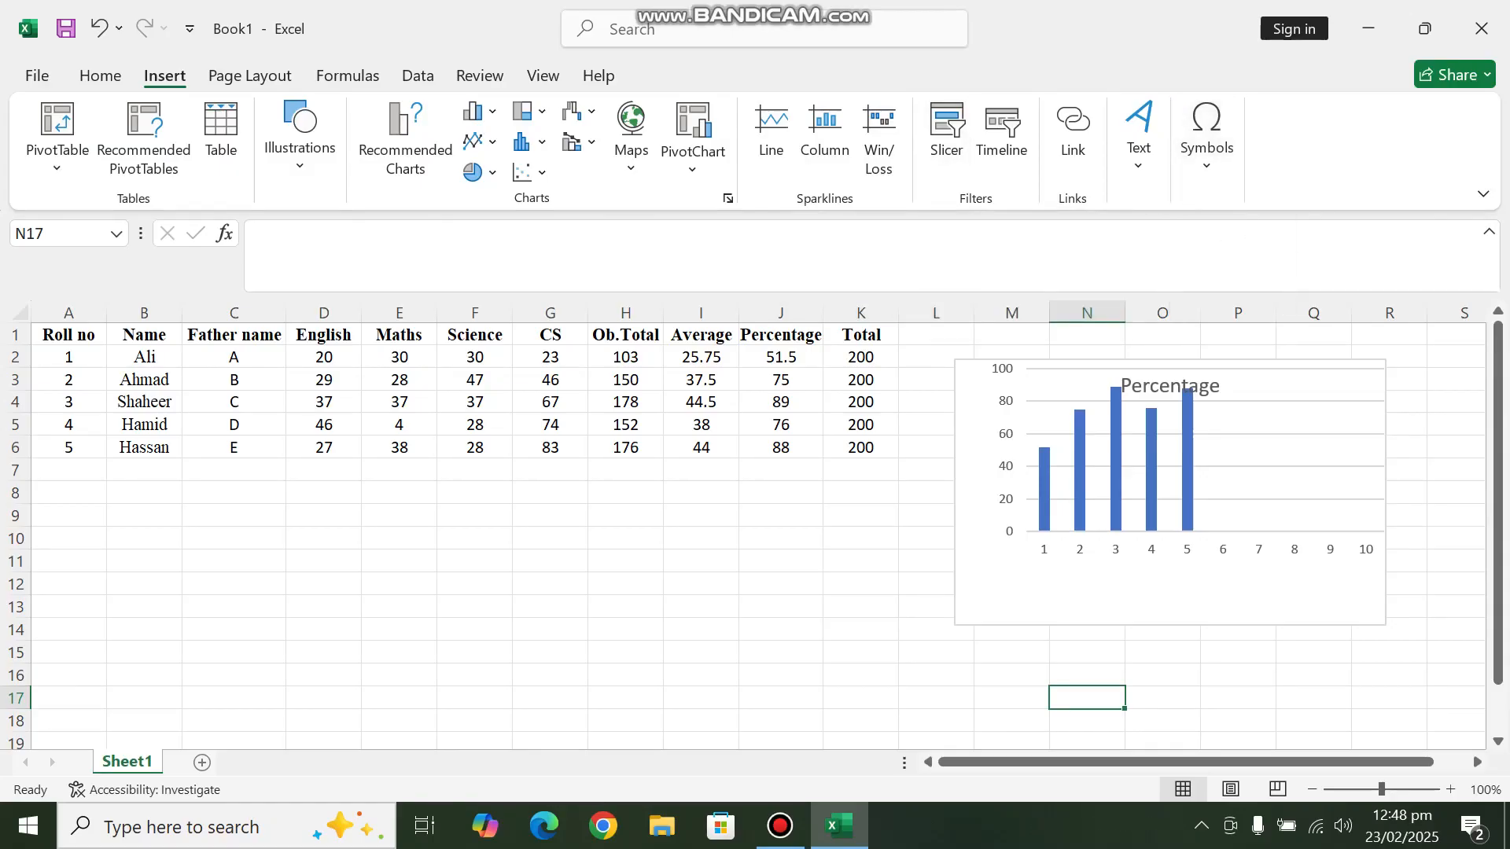
{"action": "left_click", "coordinate": [263, 76]}
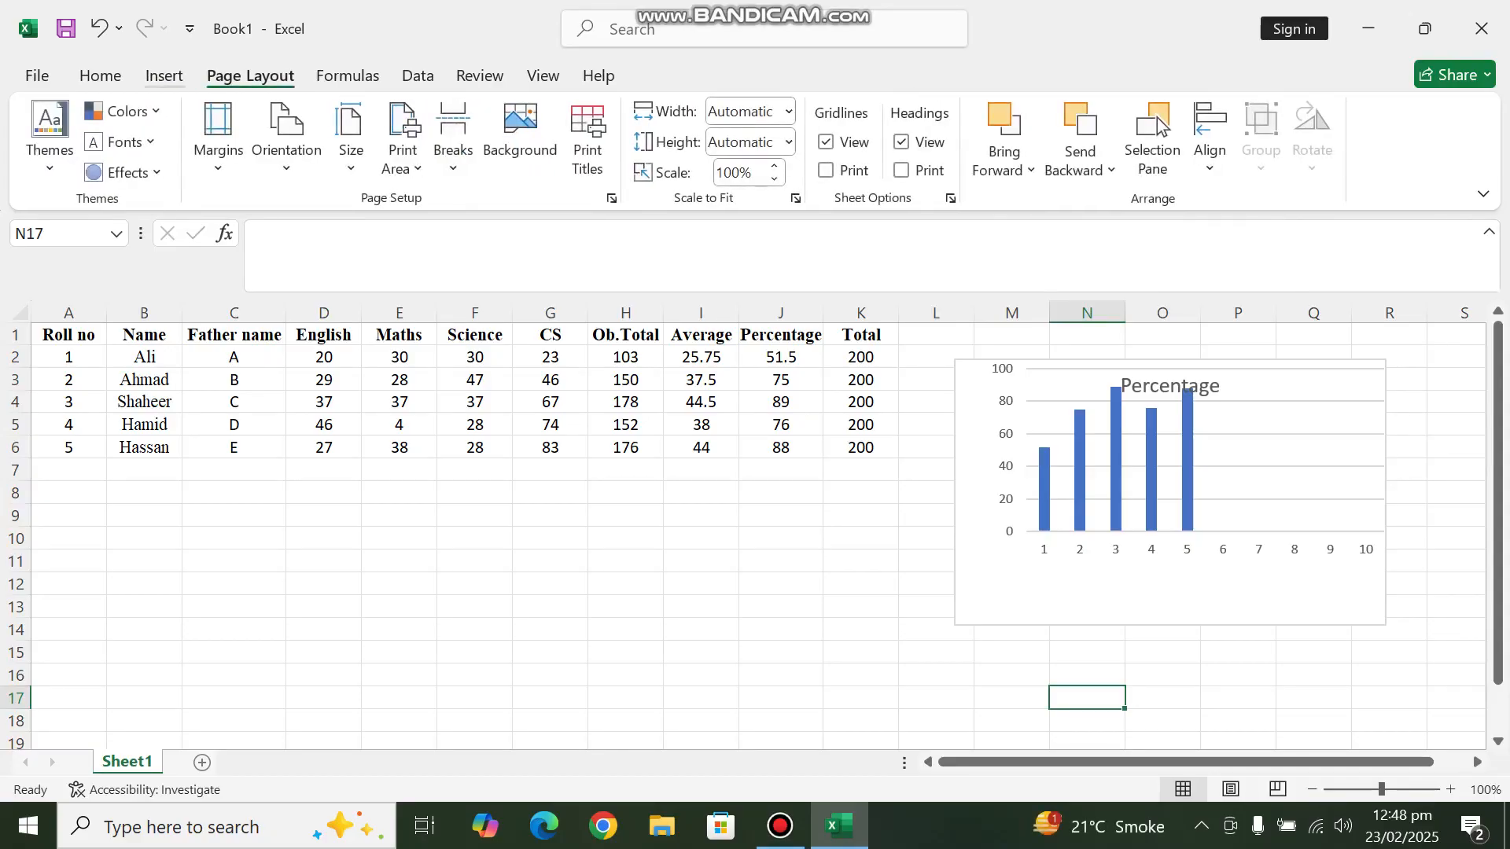
{"action": "left_click", "coordinate": [165, 76]}
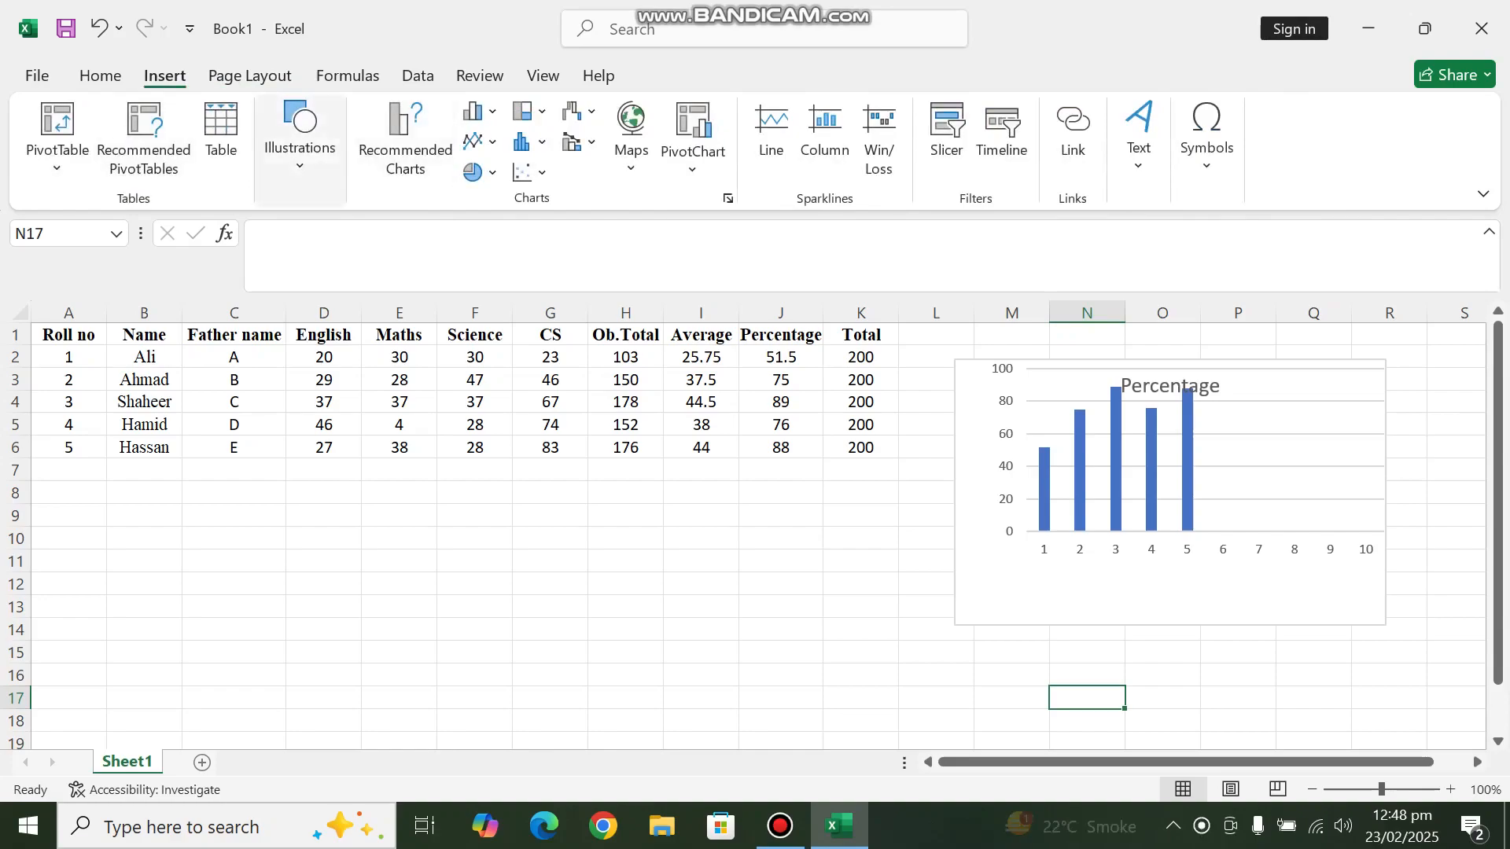
{"action": "left_click", "coordinate": [250, 76]}
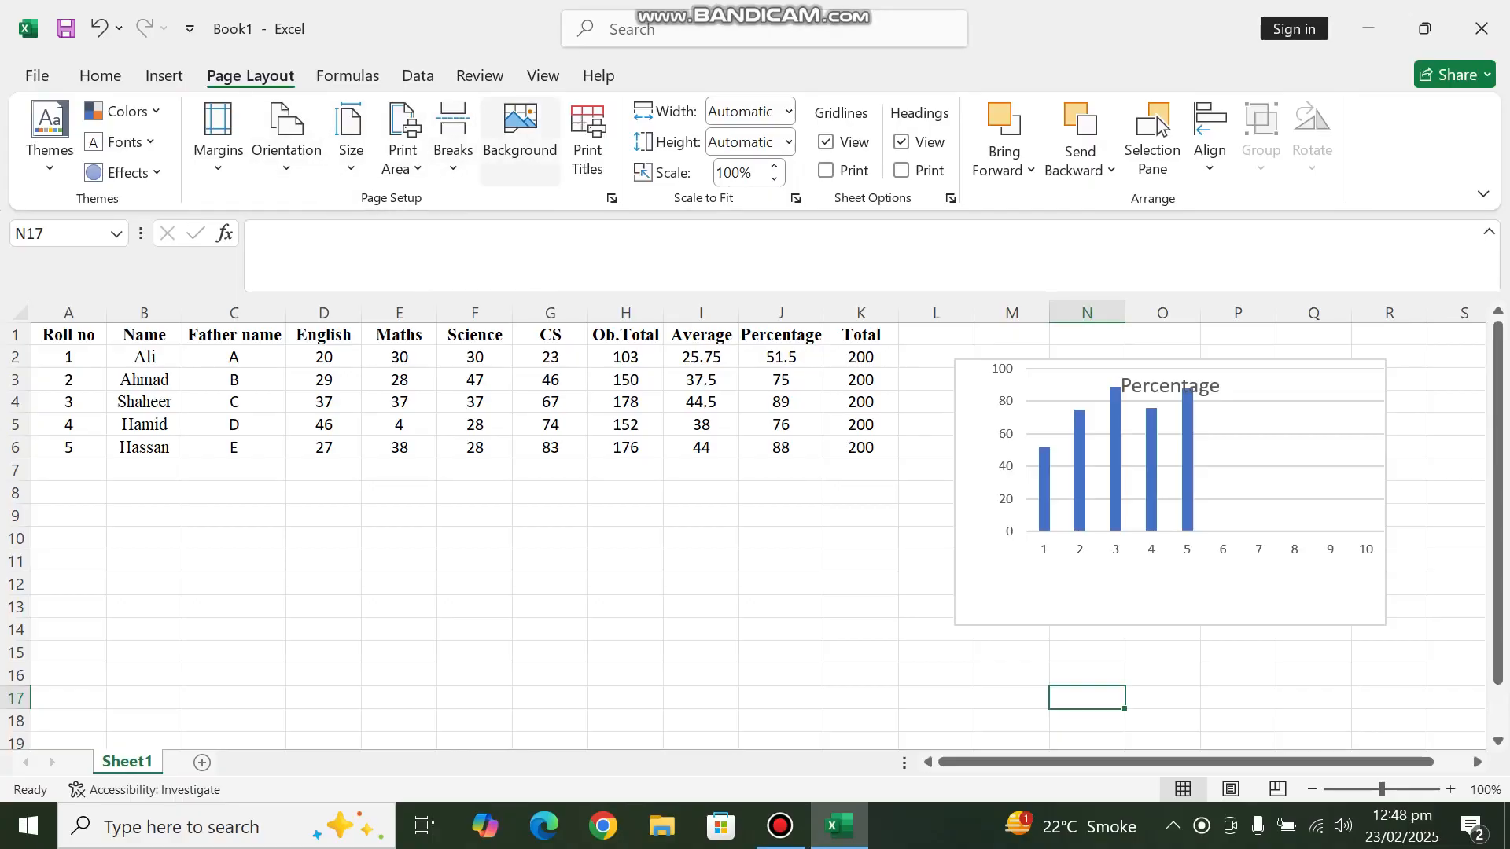
{"action": "left_click", "coordinate": [520, 134]}
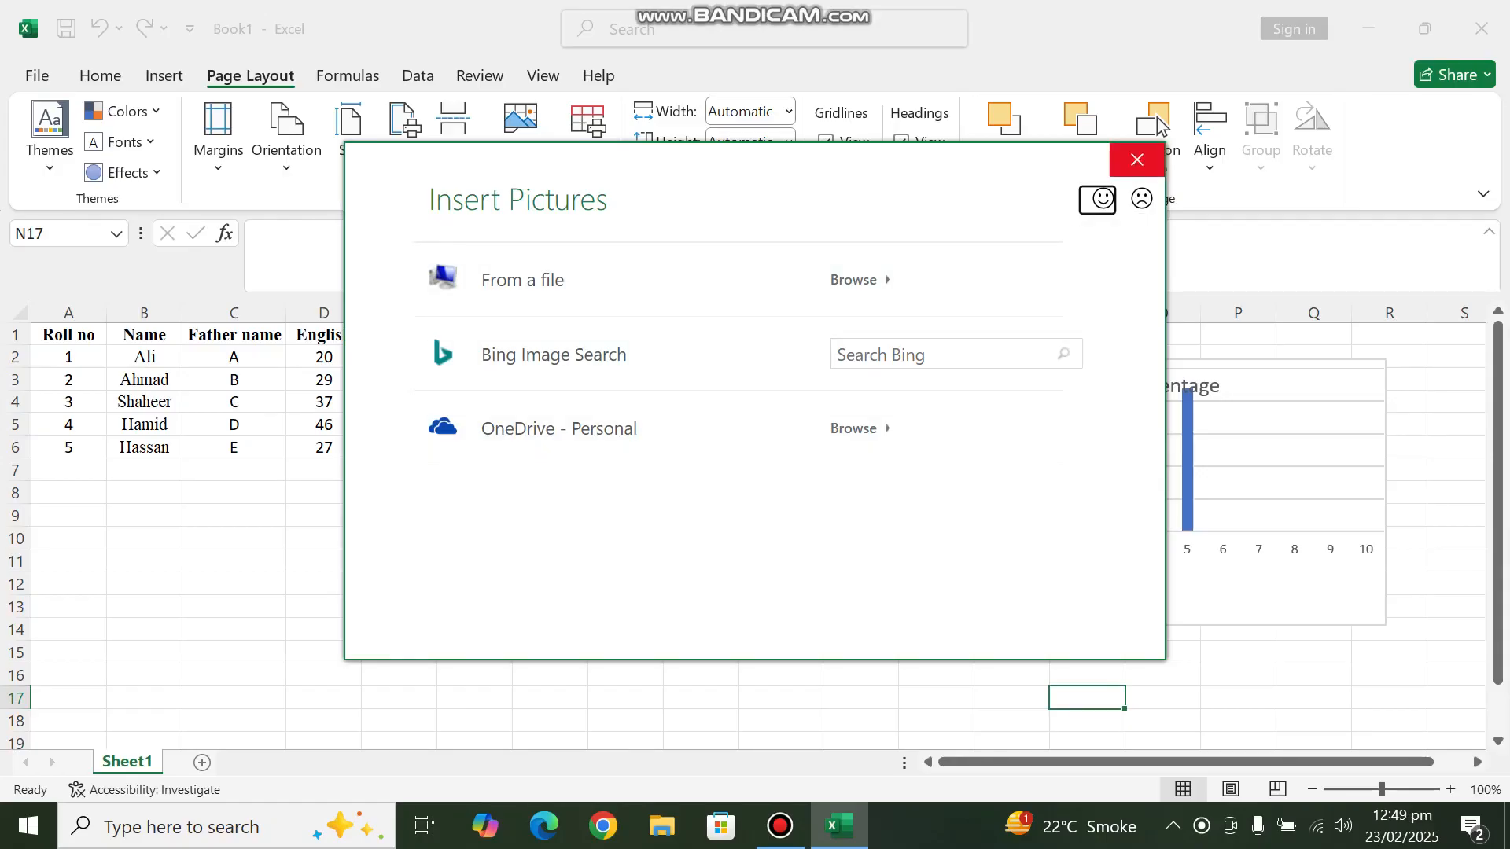
{"action": "left_click", "coordinate": [1137, 159]}
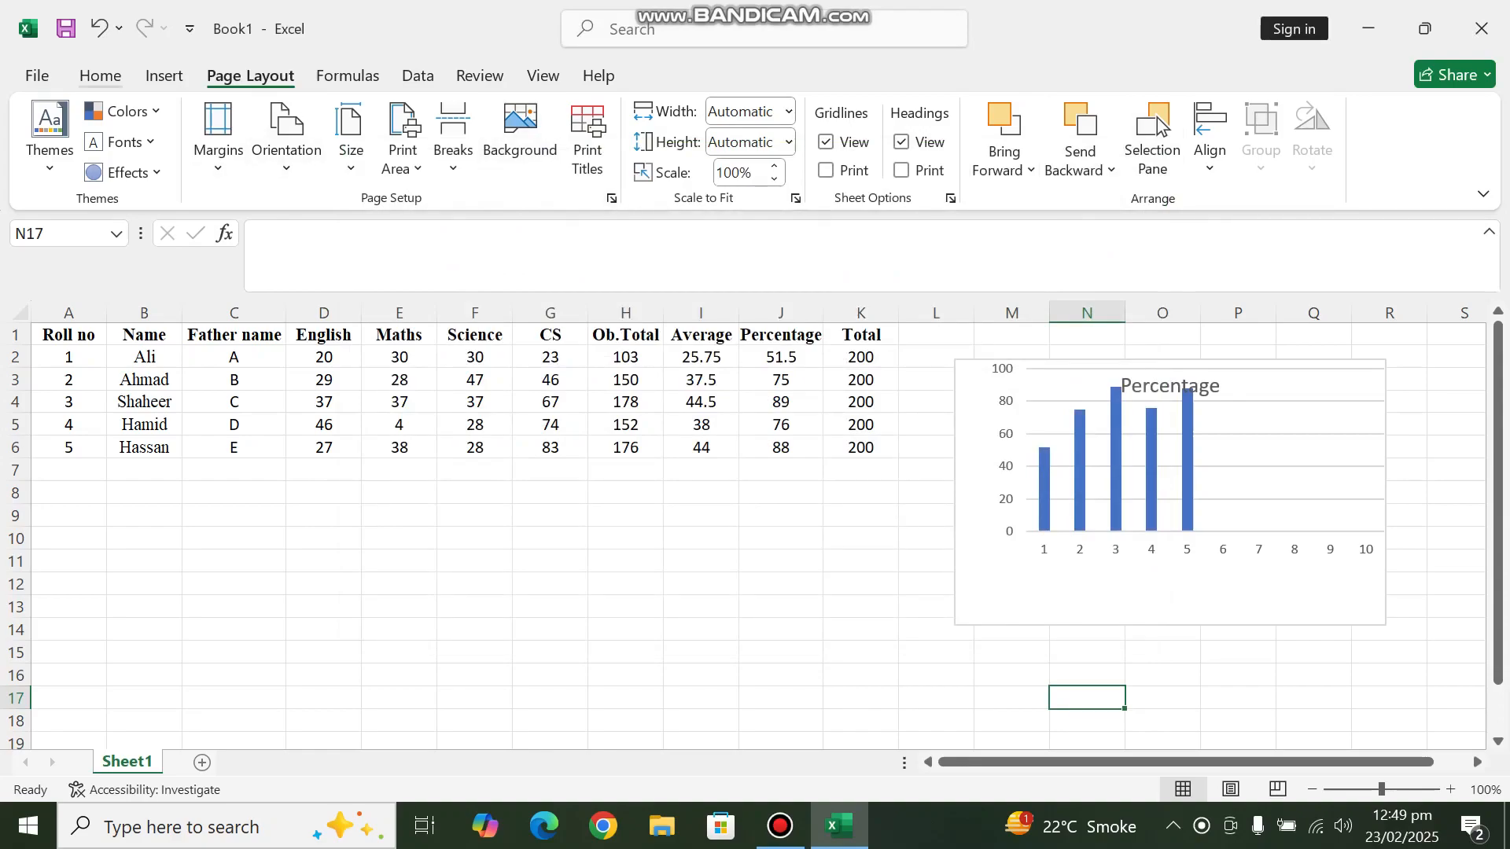
{"action": "left_click", "coordinate": [100, 75]}
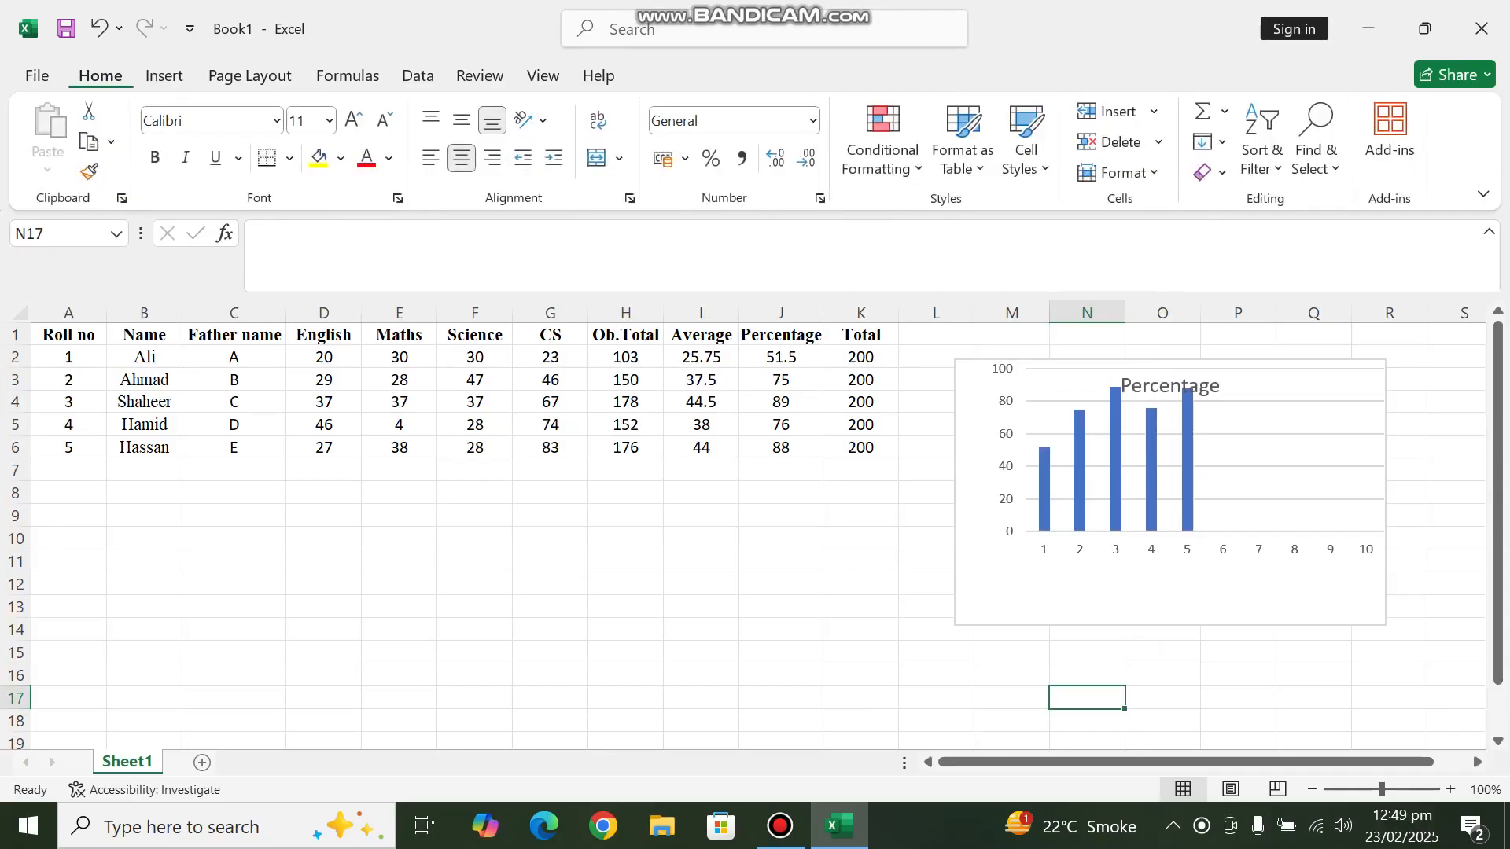
{"action": "left_click", "coordinate": [474, 401]}
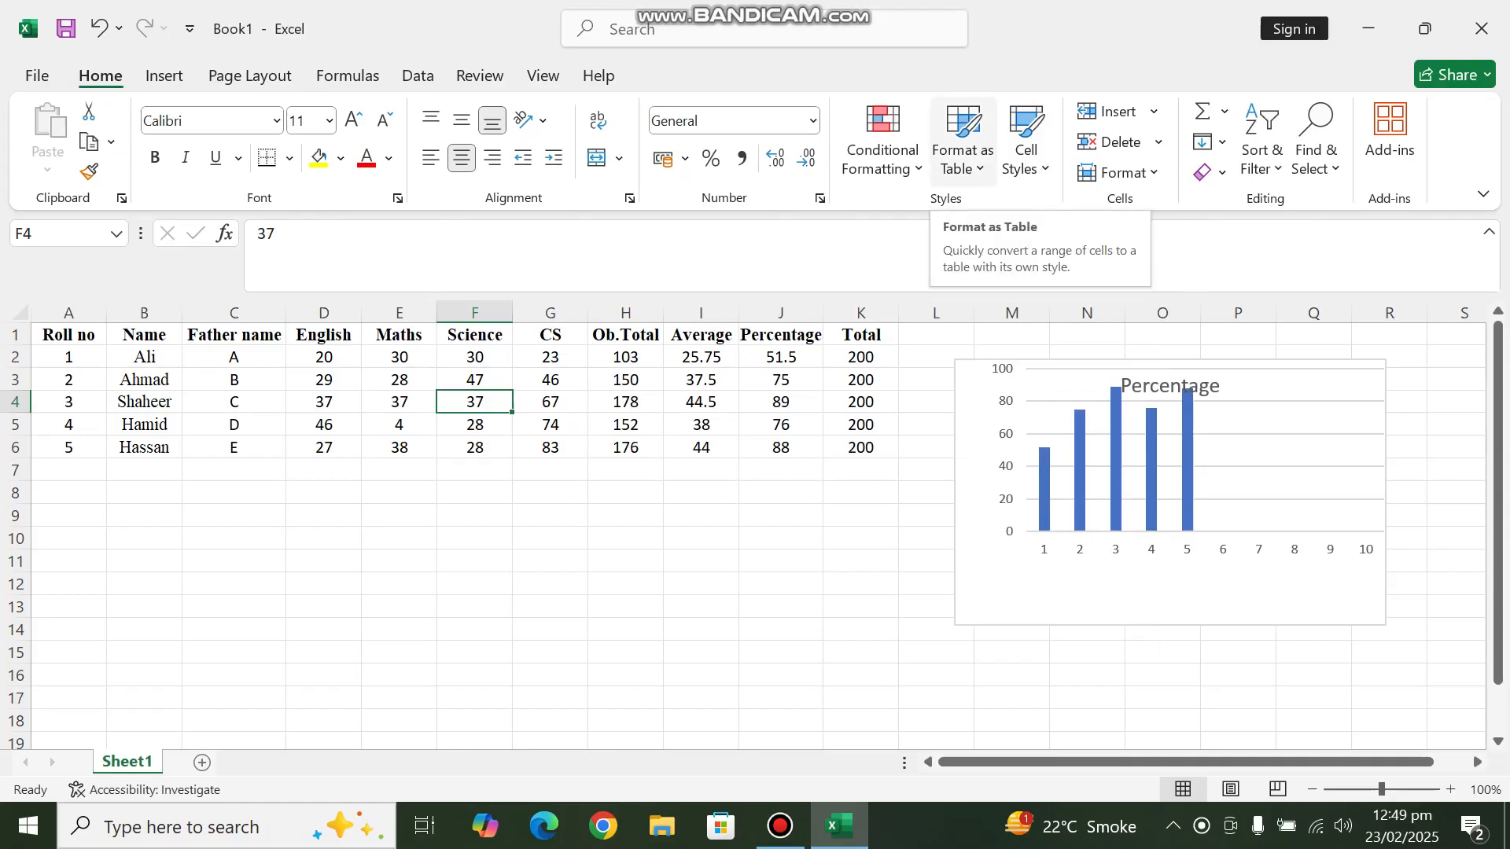
{"action": "left_click", "coordinate": [962, 142]}
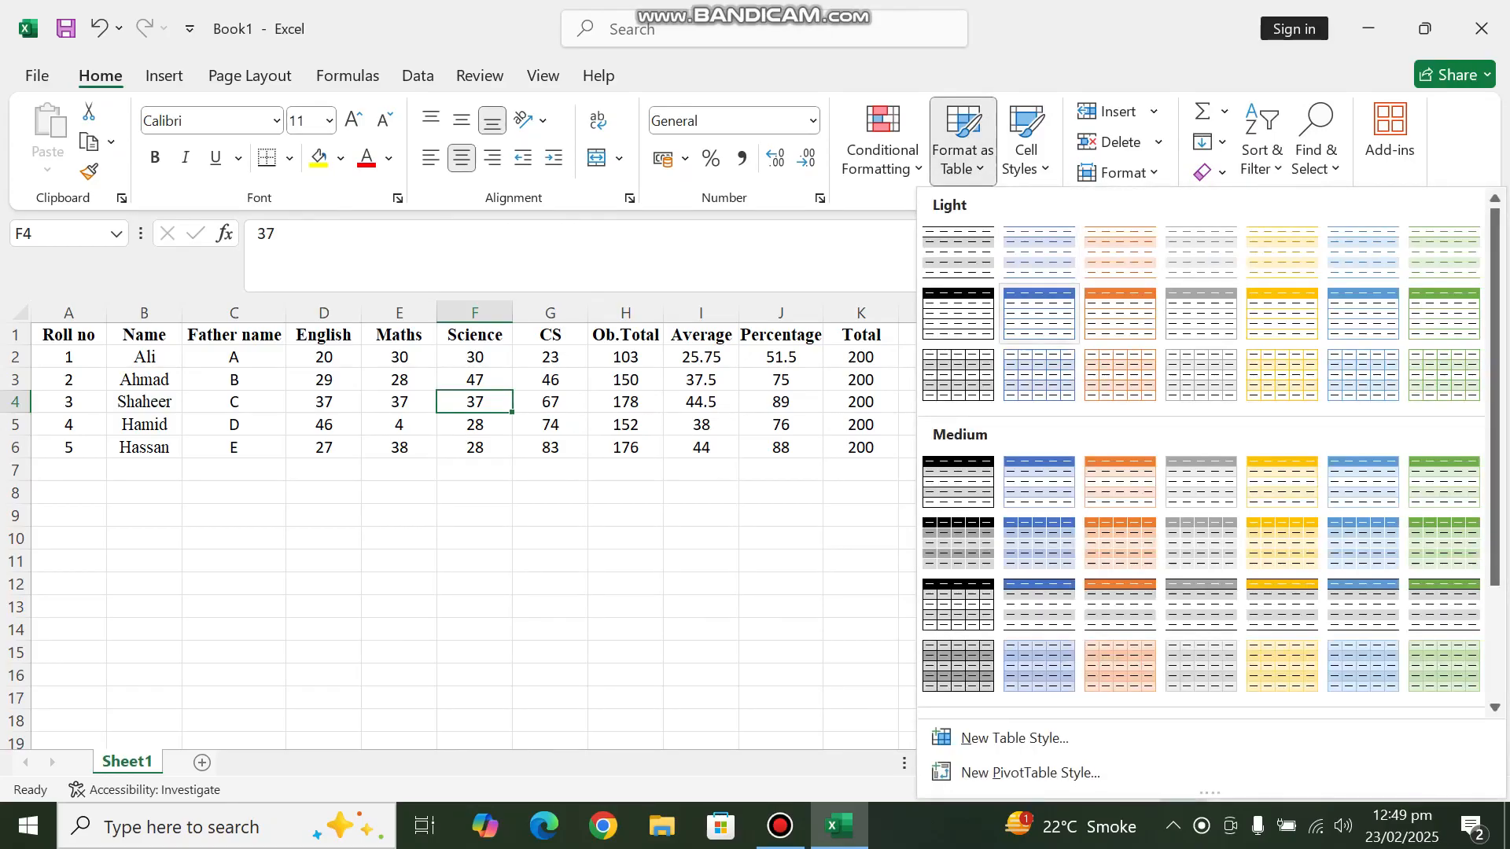
{"action": "key", "text": "Escape"}
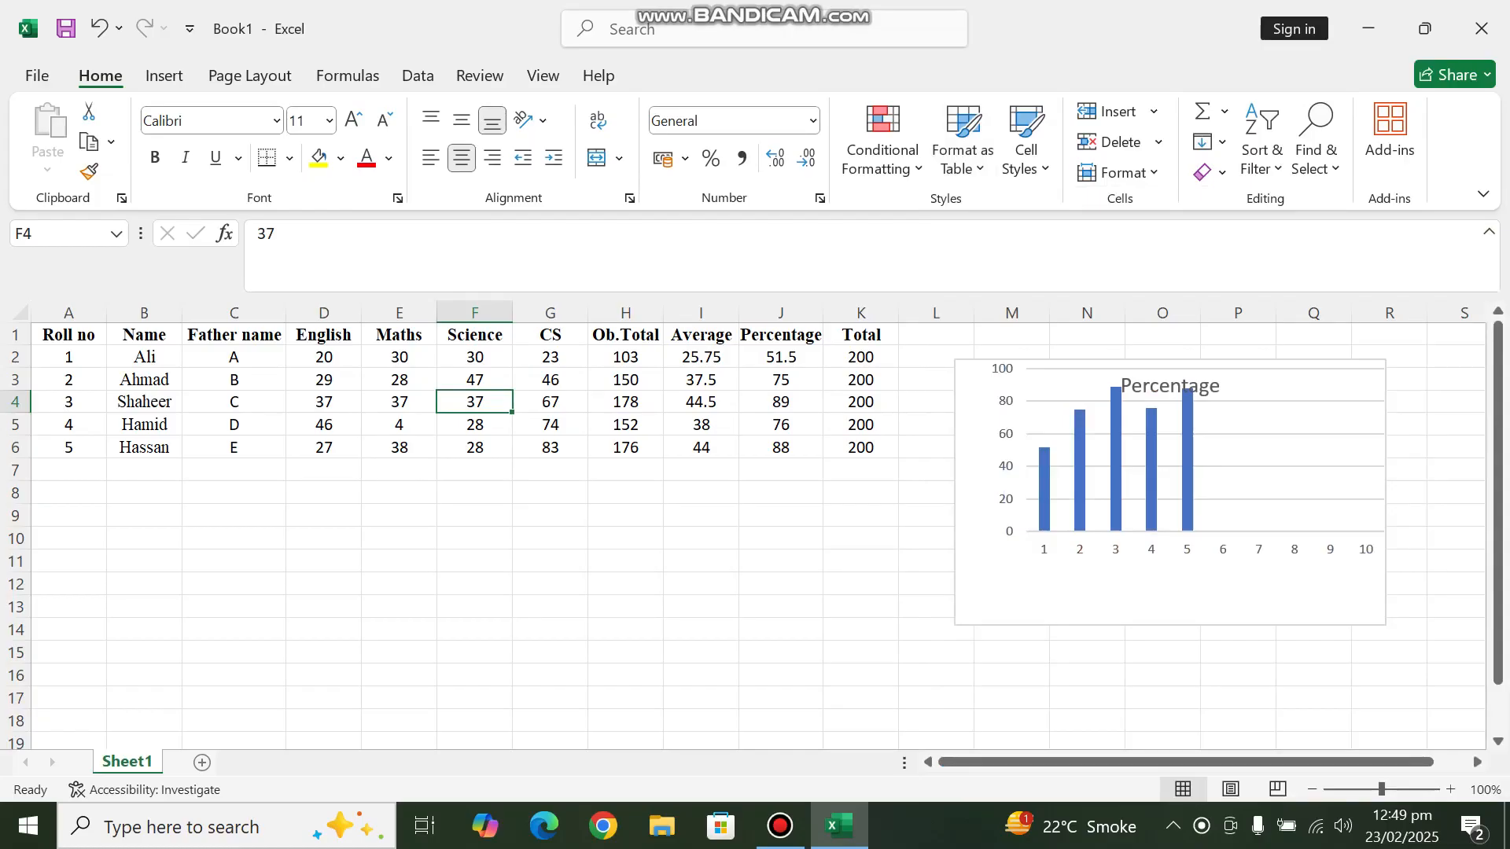
Select all cells of the worksheet.
{"action": "left_click", "coordinate": [20, 312]}
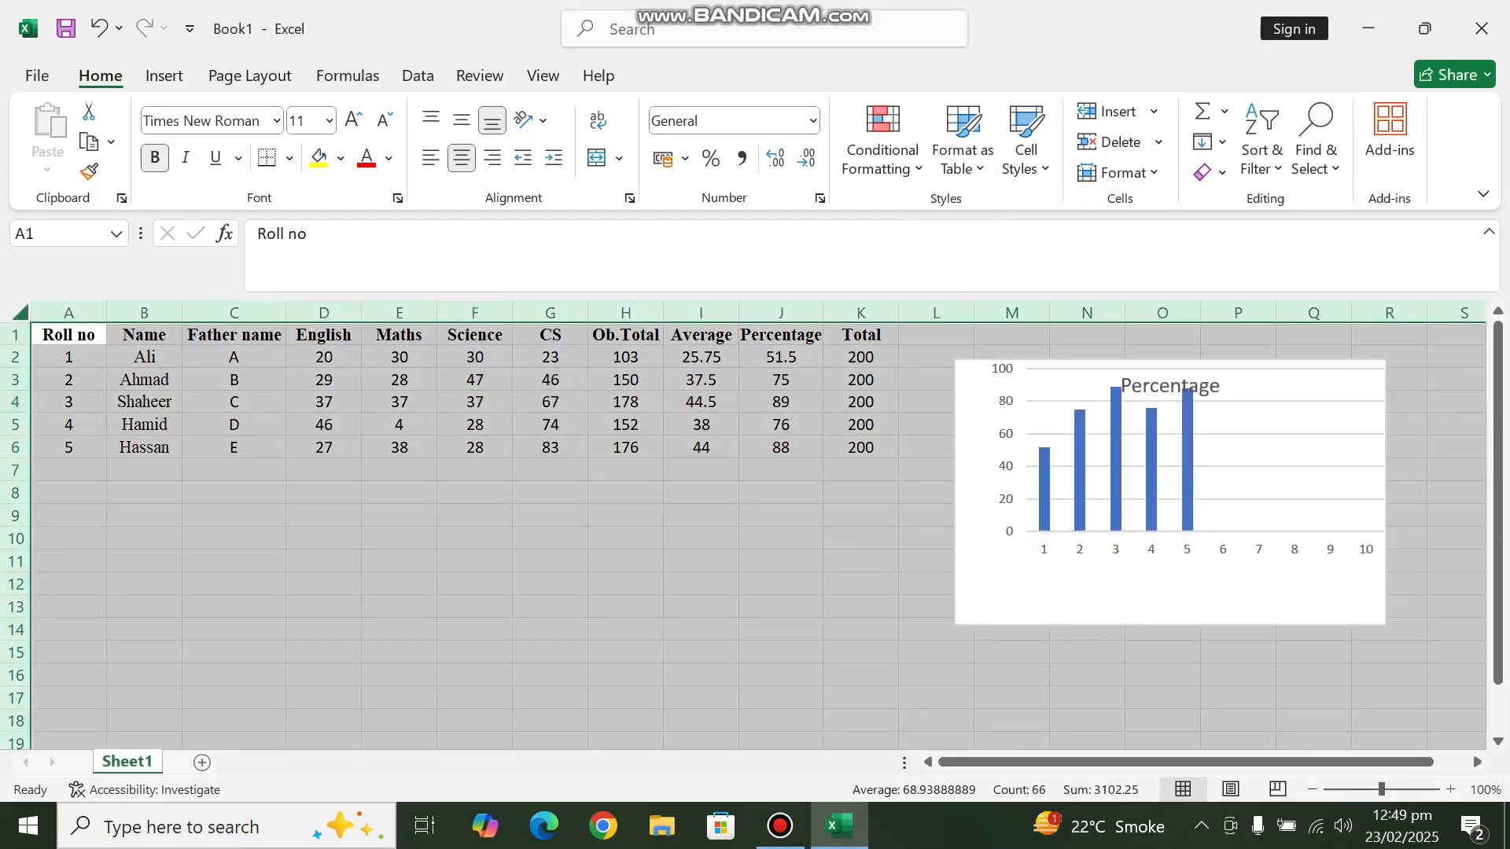